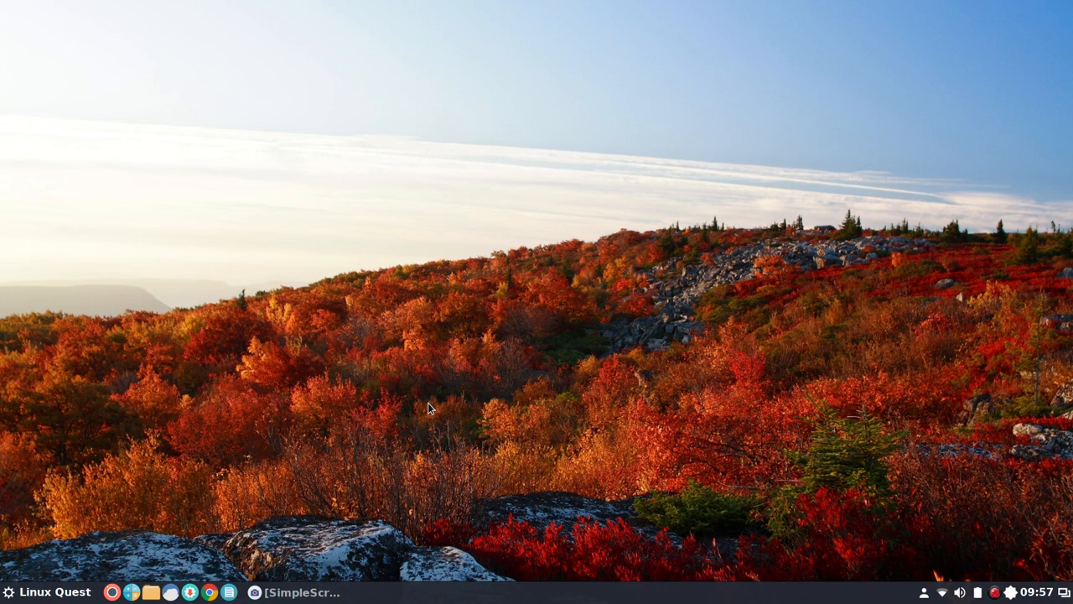
Open System Settings and maximize its window.
left_click(48, 593)
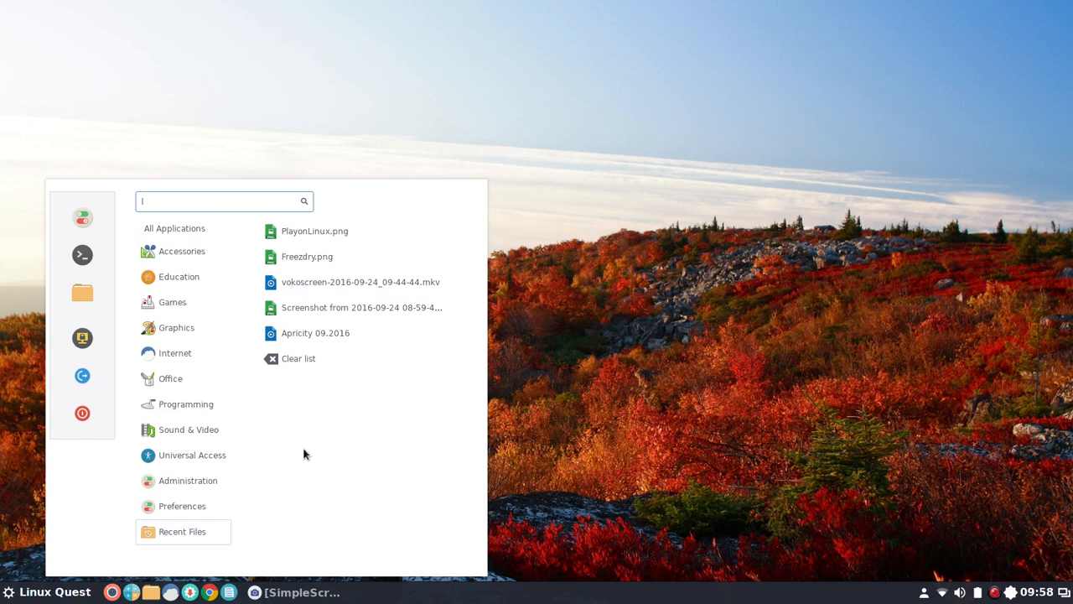
mouse_move(183, 230)
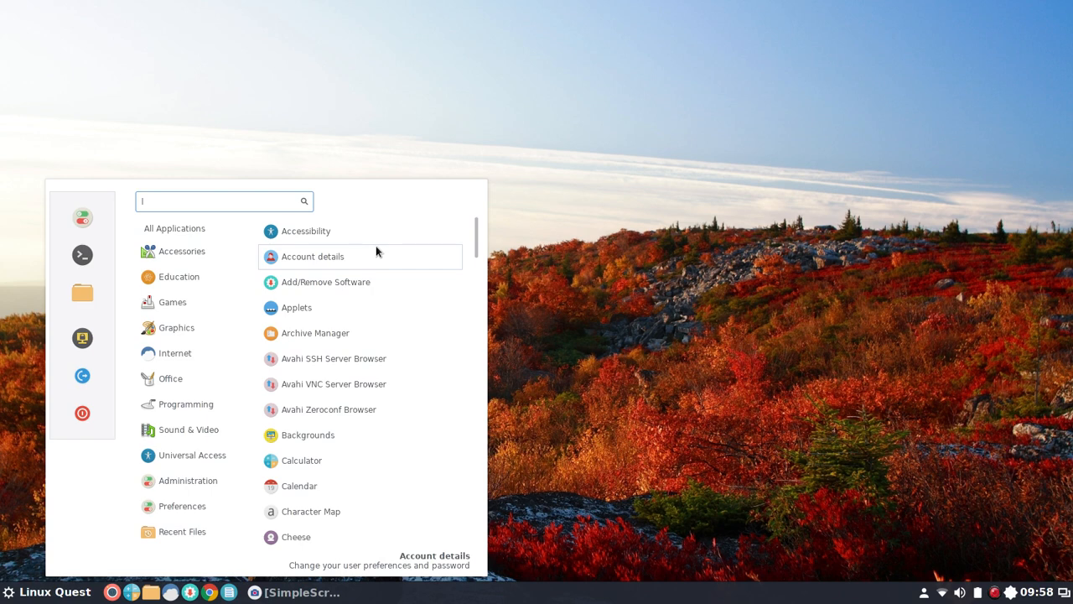
left_click(82, 219)
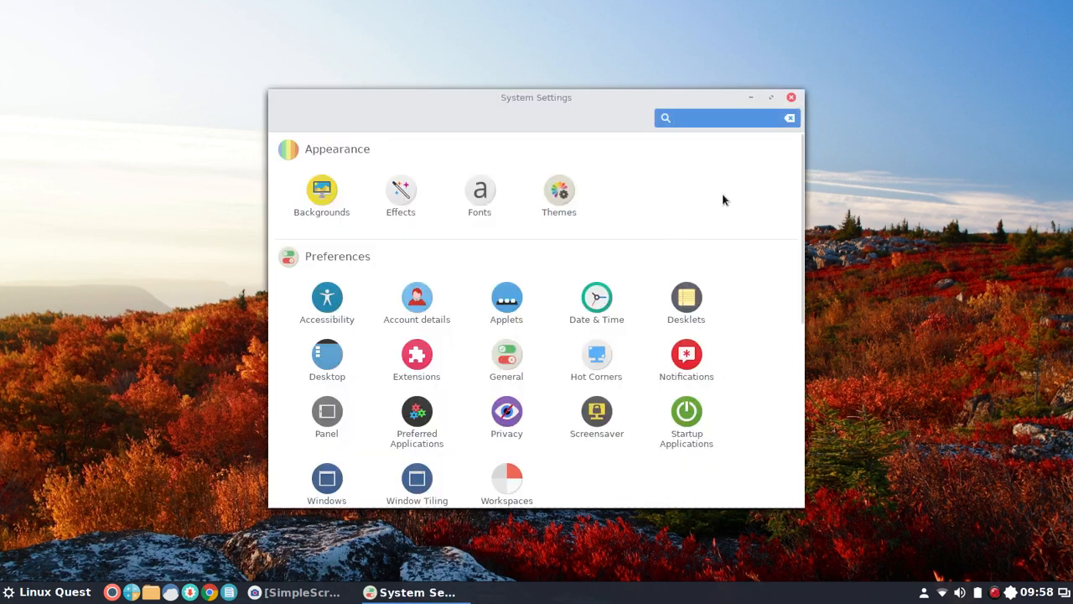
left_click(772, 98)
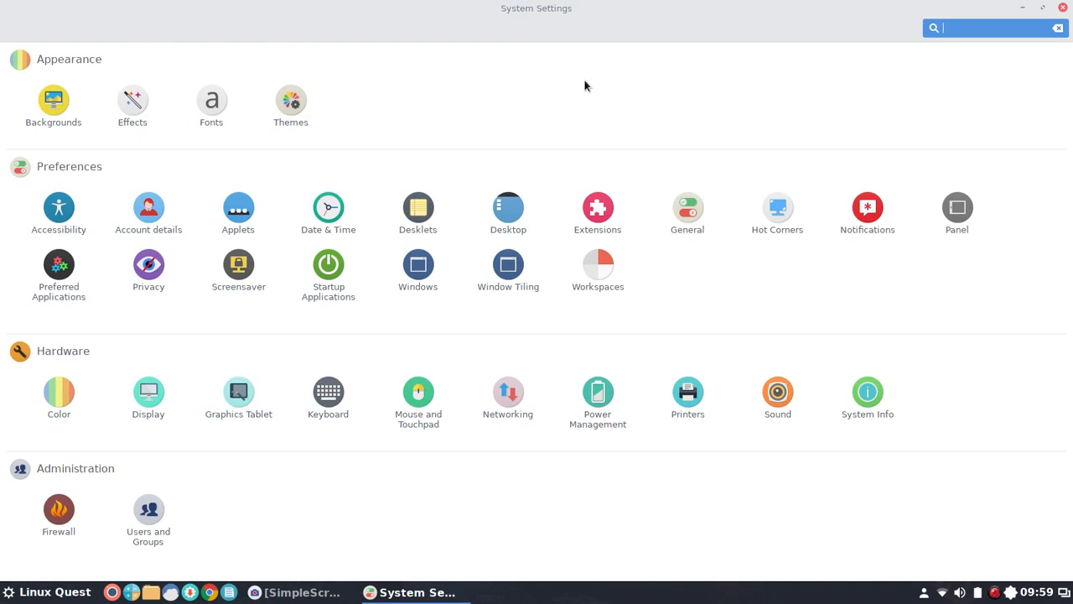
Set the desktop theme to cinnamon and check its look in the applications menu.
left_click(291, 102)
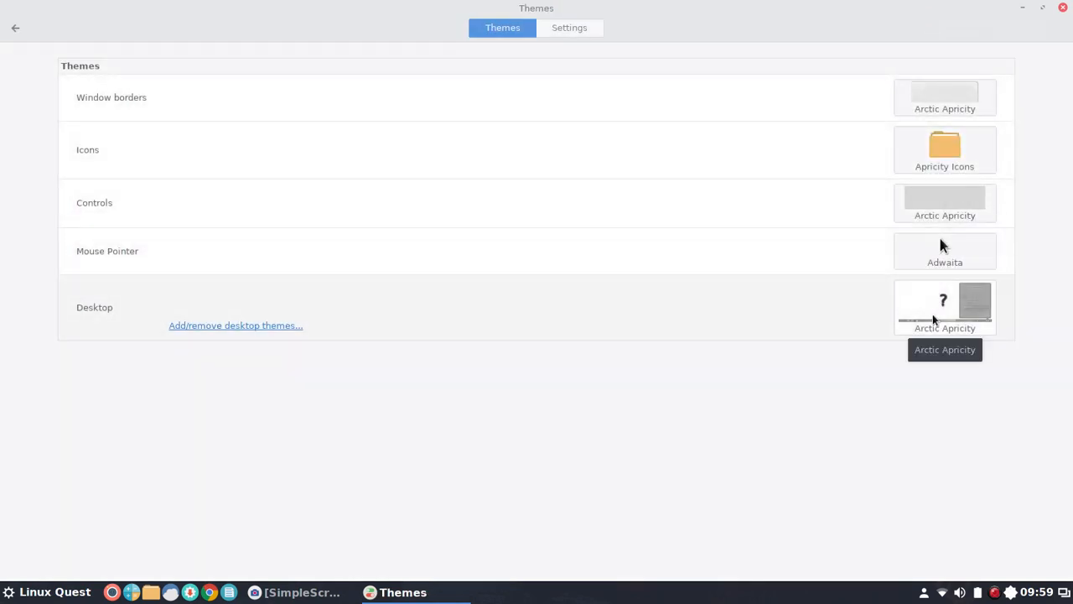
left_click(933, 319)
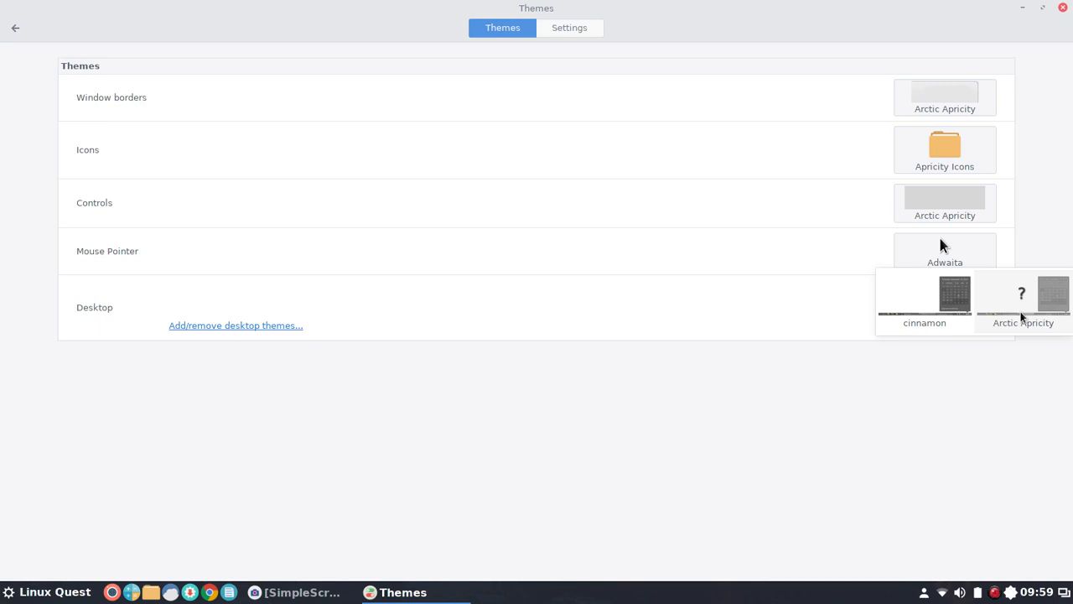
left_click(926, 302)
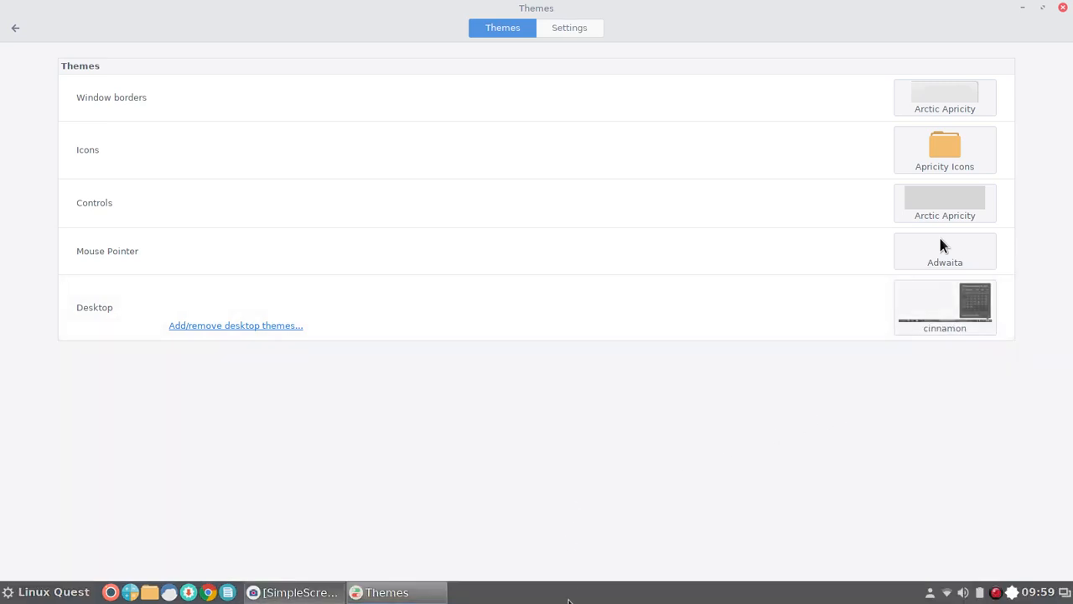
left_click(37, 595)
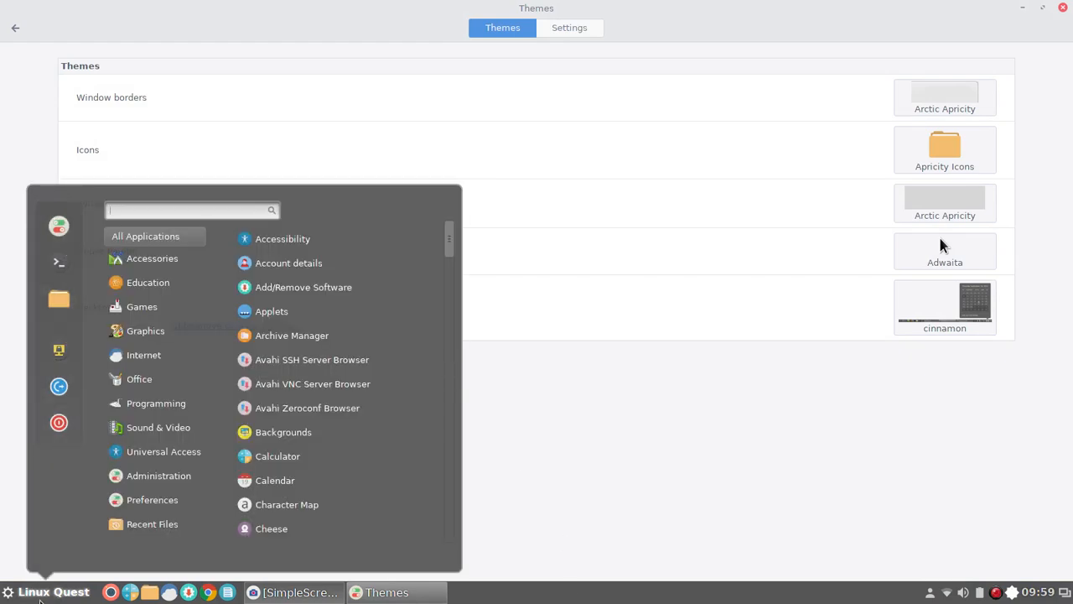
left_click(661, 498)
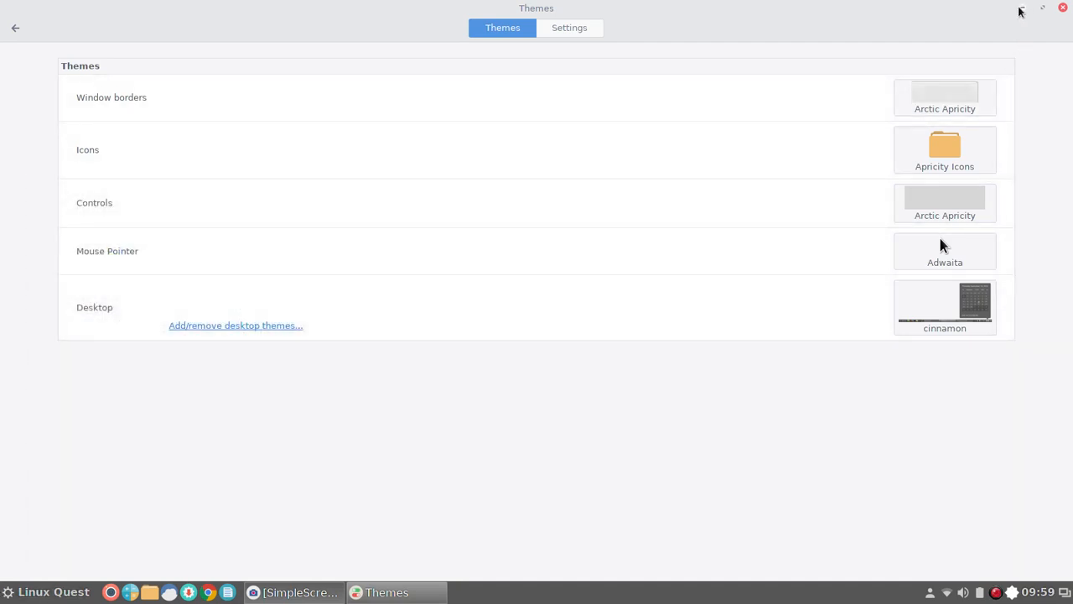
Review the miscellaneous theme options and the icon and control themes, keeping Apricity Icons and Arctic Apricity, then minimize the settings window.
left_click(578, 34)
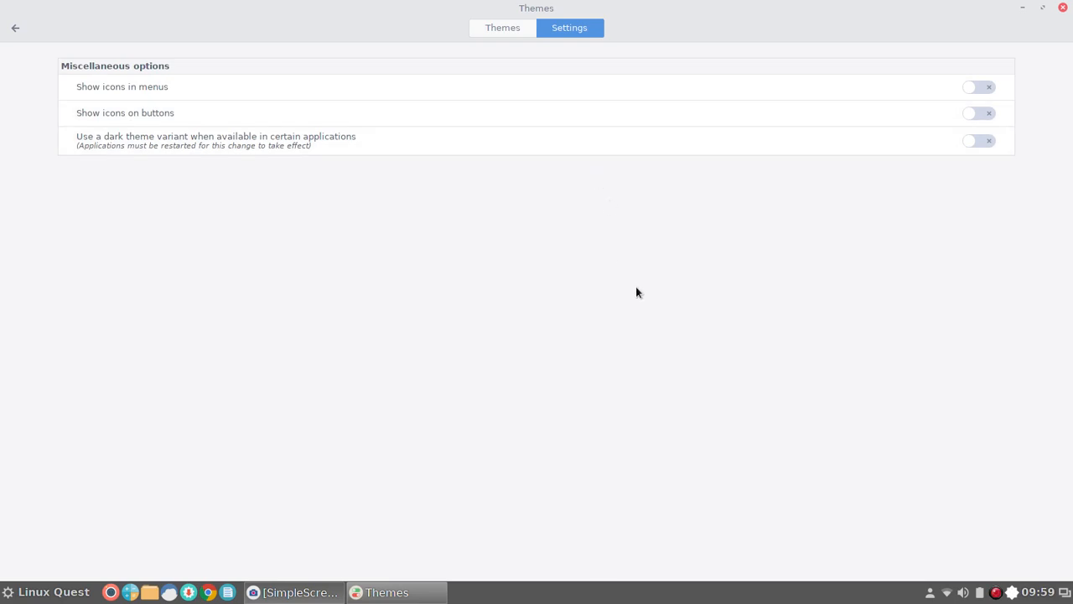
left_click(498, 27)
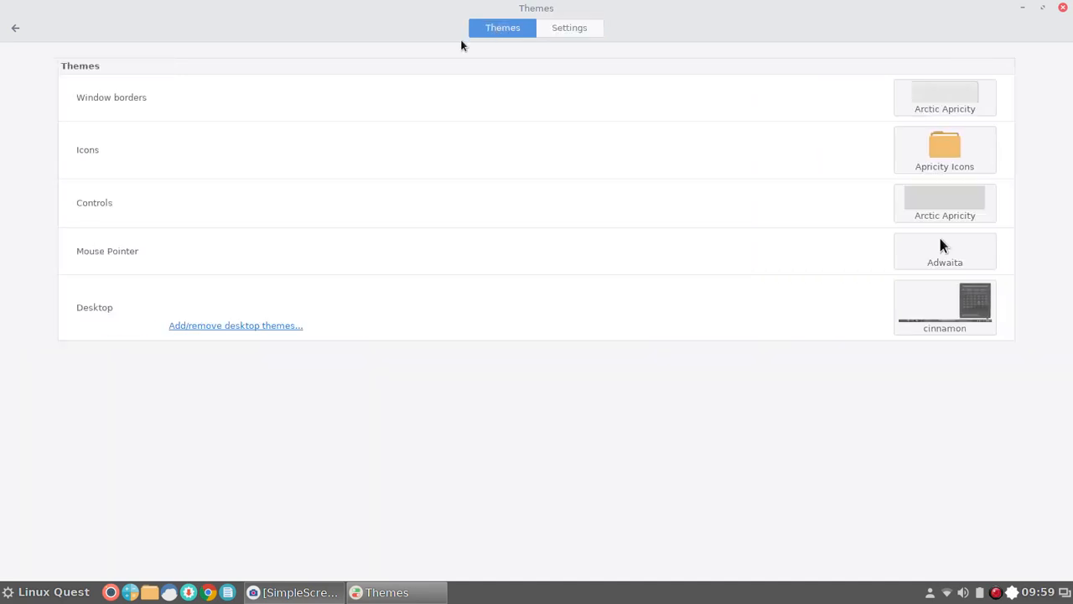
left_click(918, 136)
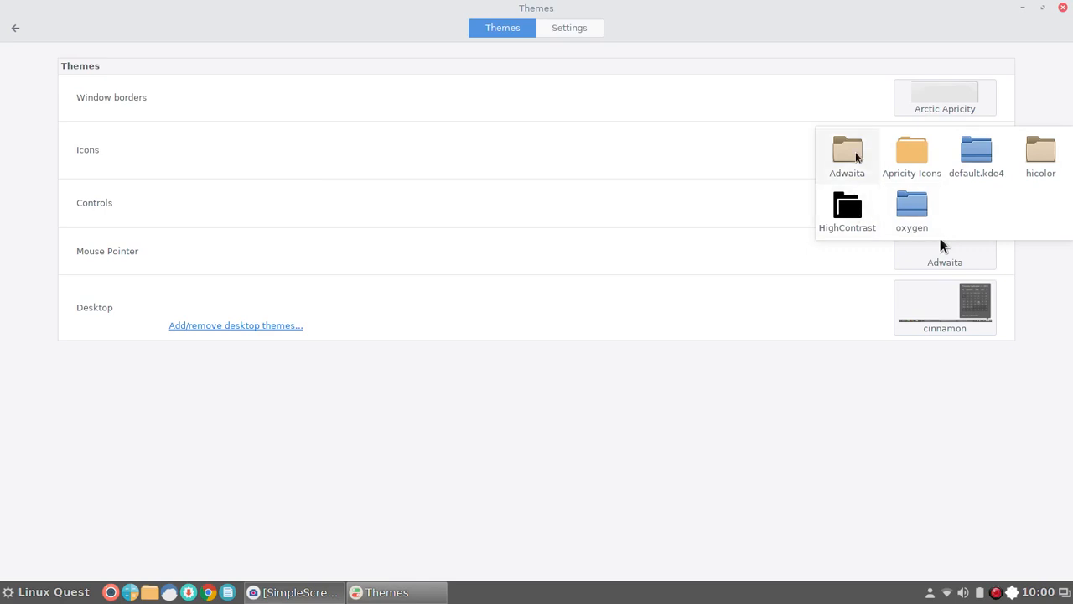
left_click(915, 162)
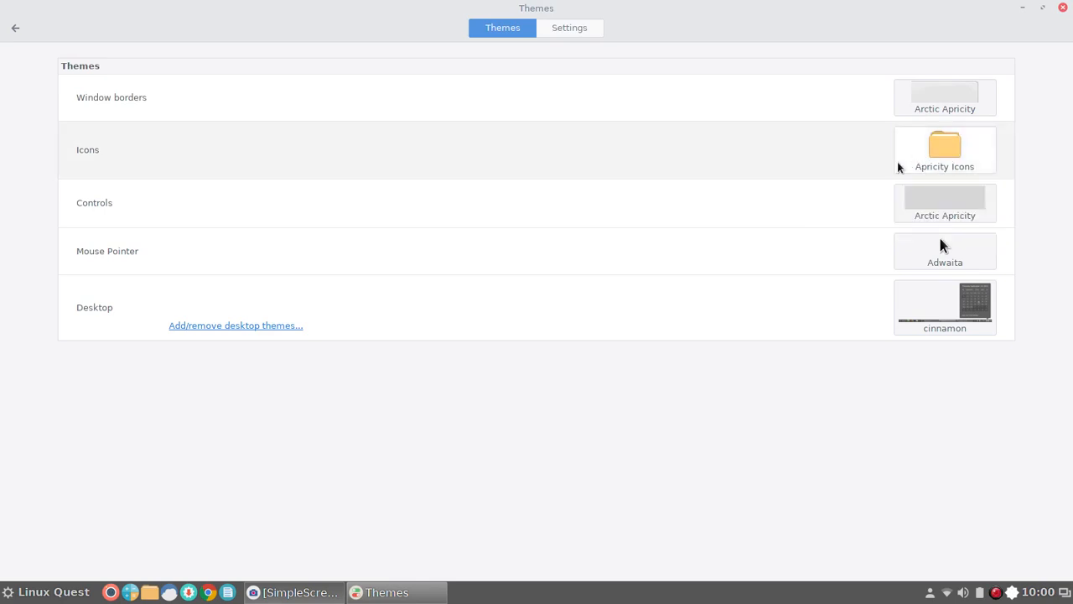
left_click(916, 210)
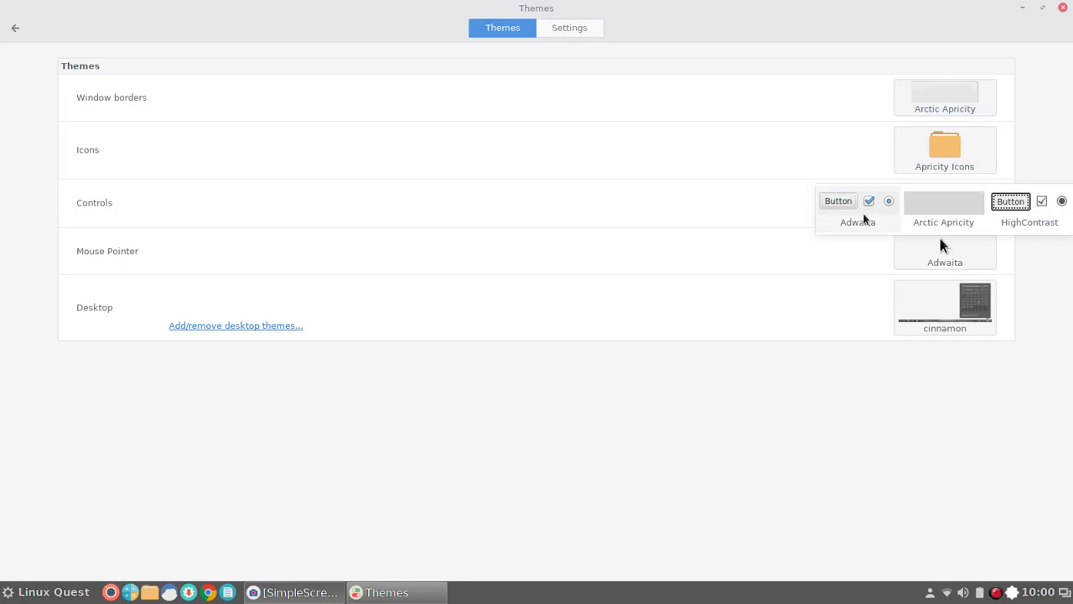
left_click(945, 206)
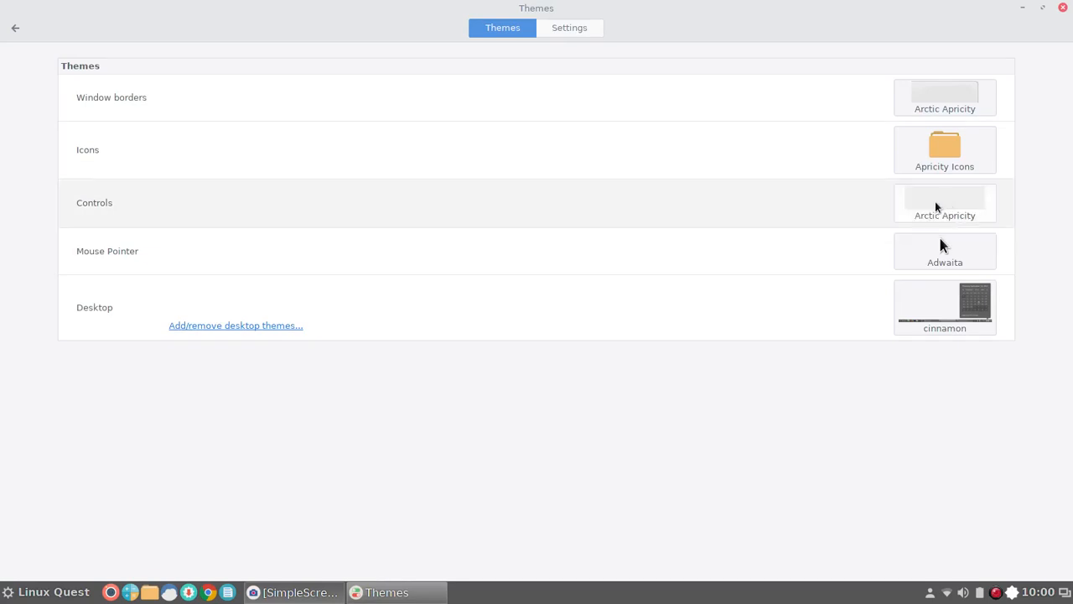
left_click(15, 28)
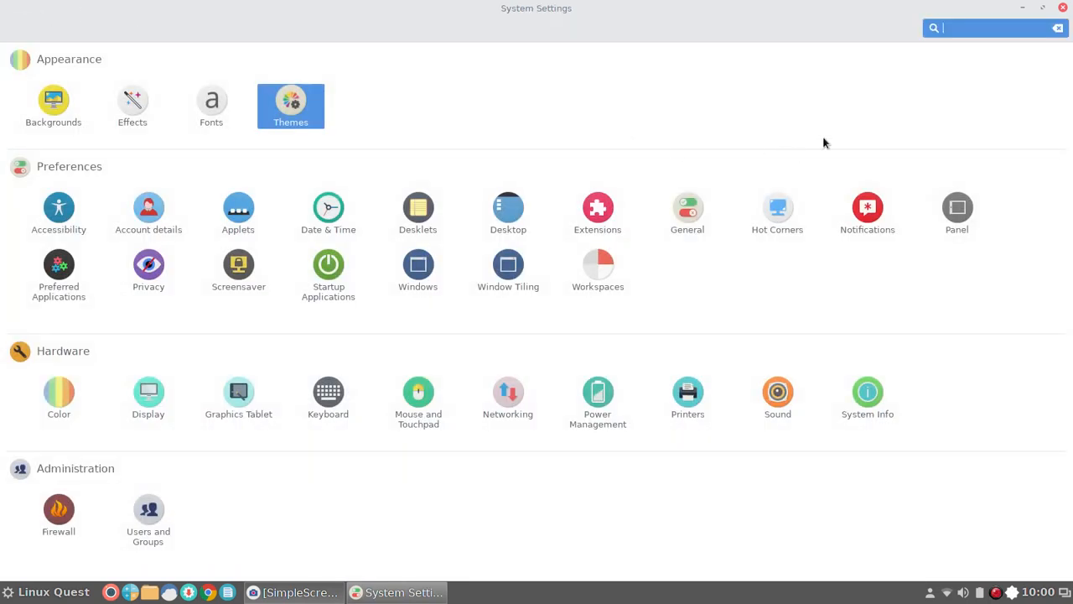
left_click(1022, 8)
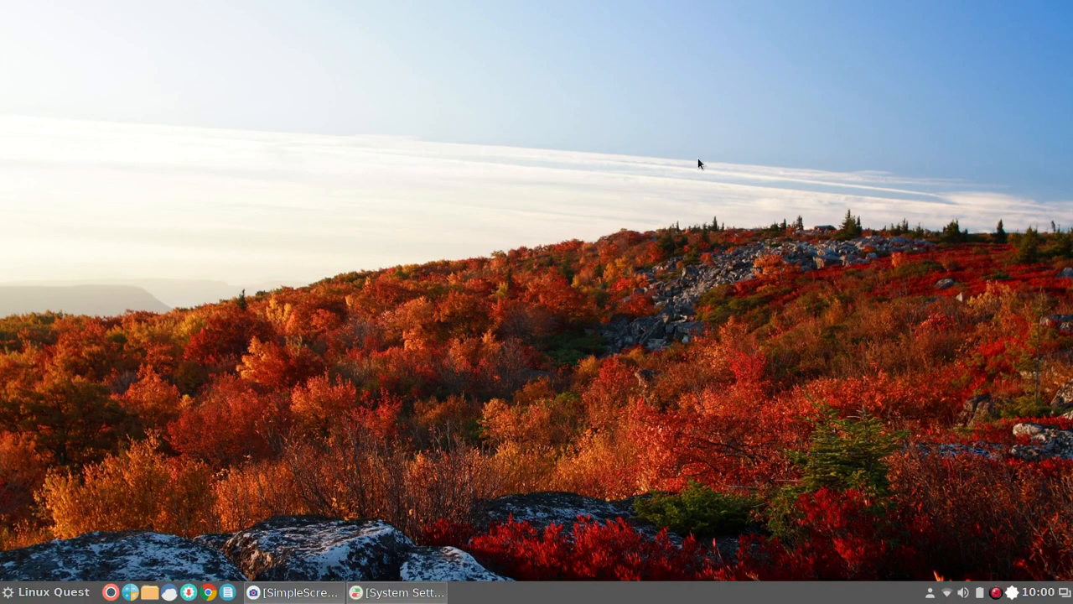
View the desktop layout and desktop icon settings from the desktop, then close them.
right_click(504, 190)
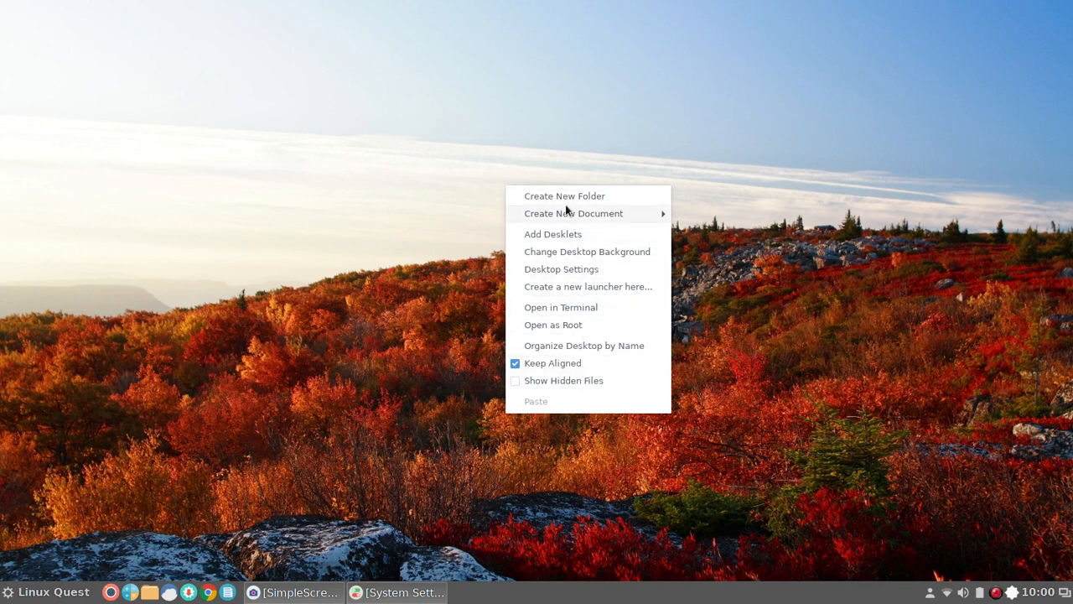
left_click(570, 269)
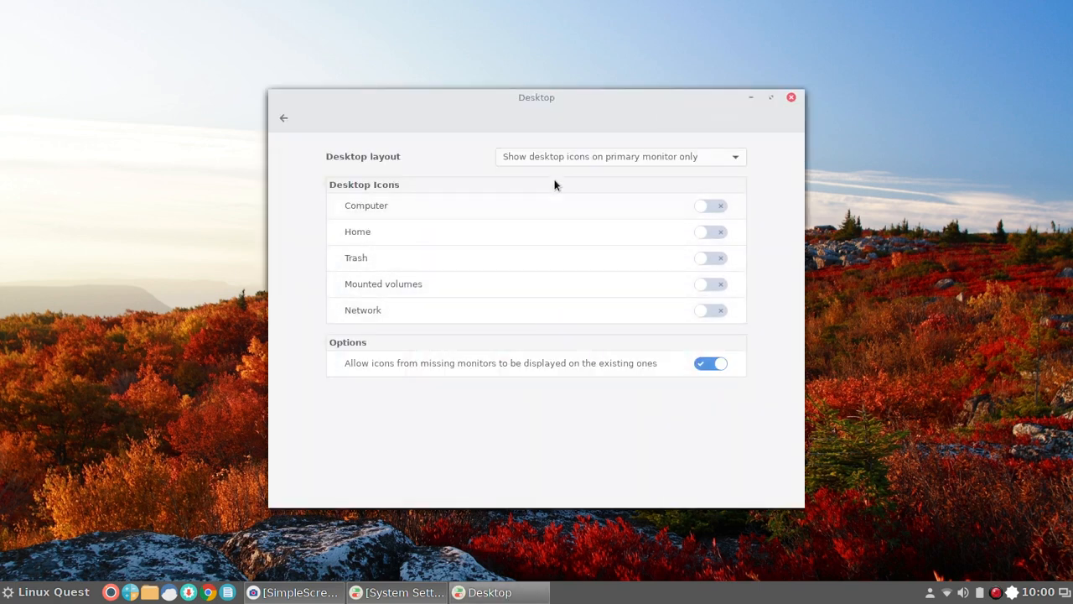
left_click(288, 119)
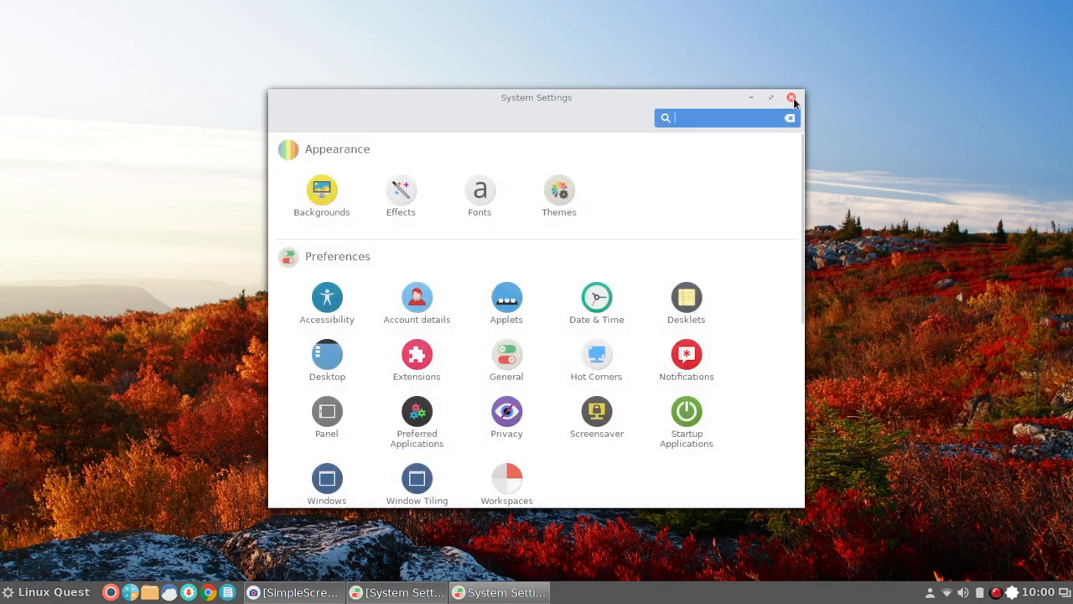
left_click(790, 100)
Change the desktop background to the Sunset image and close the settings window.
right_click(683, 150)
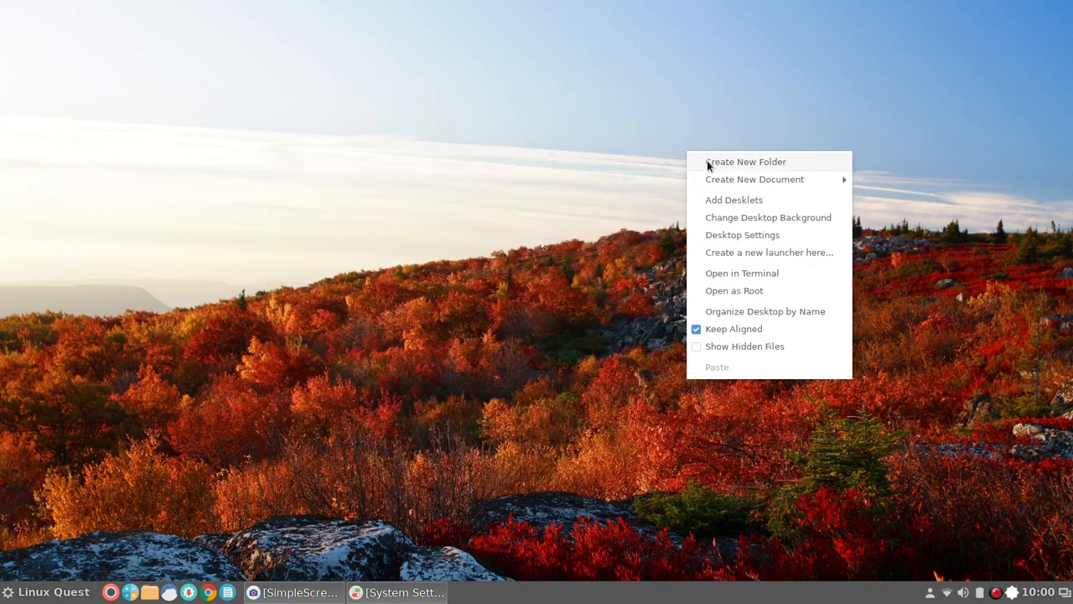
left_click(728, 221)
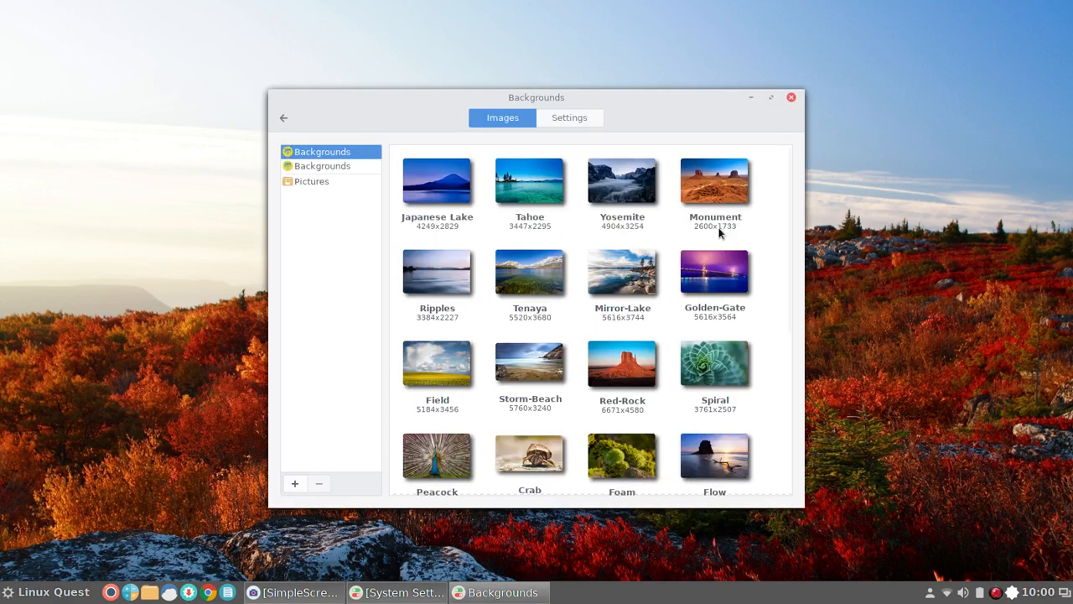
left_click(769, 97)
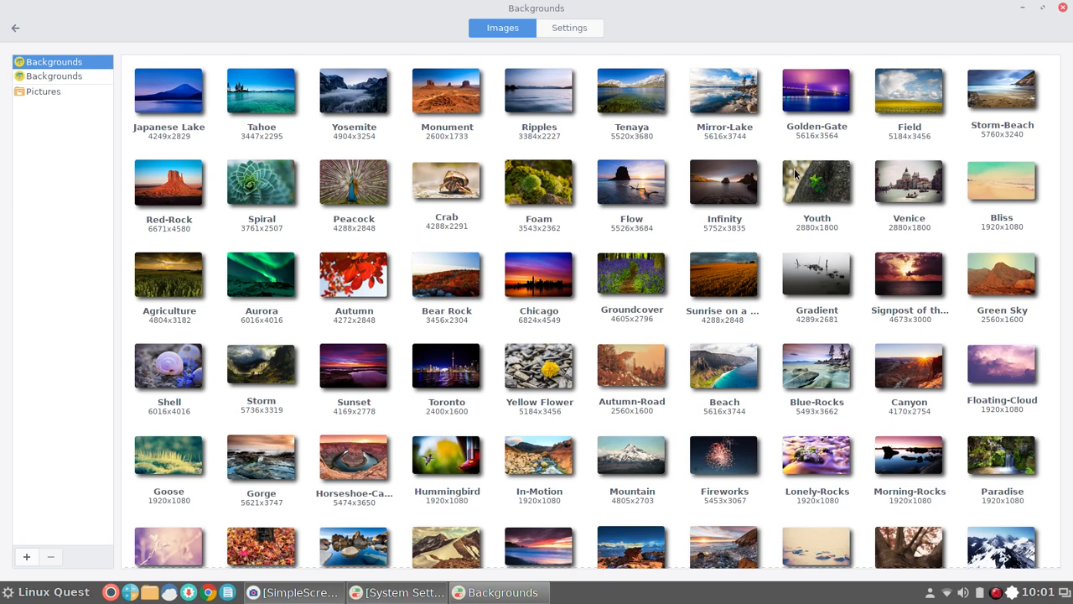
left_click(377, 365)
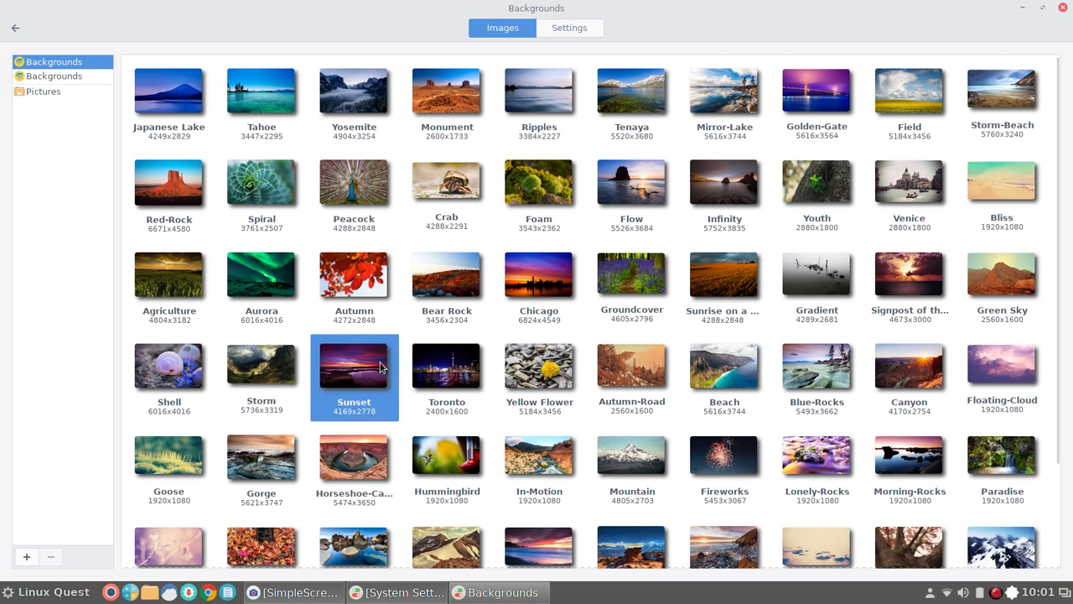
left_click(12, 29)
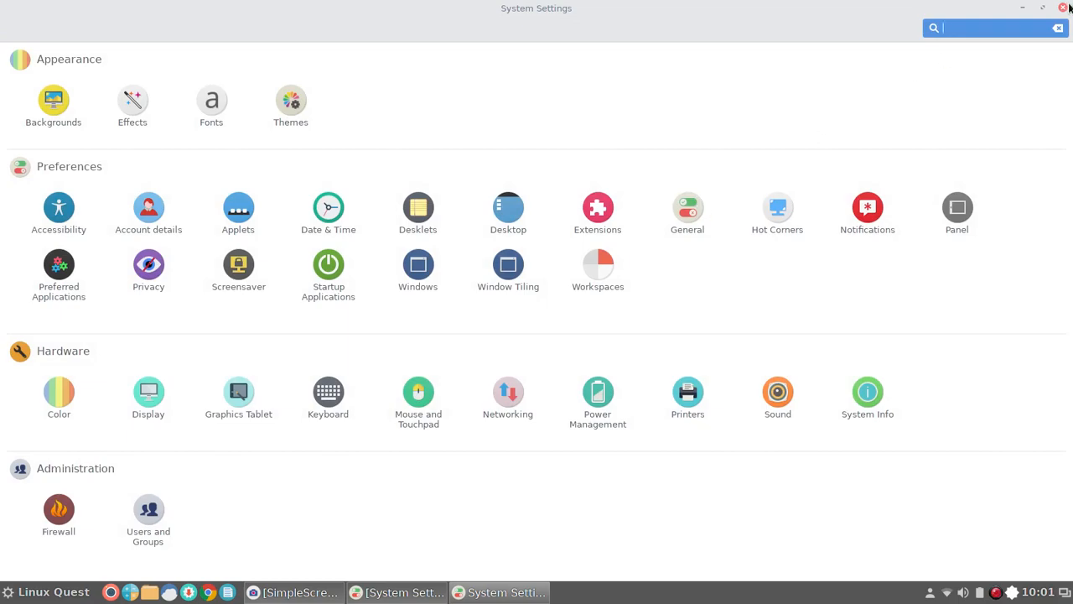
left_click(1067, 8)
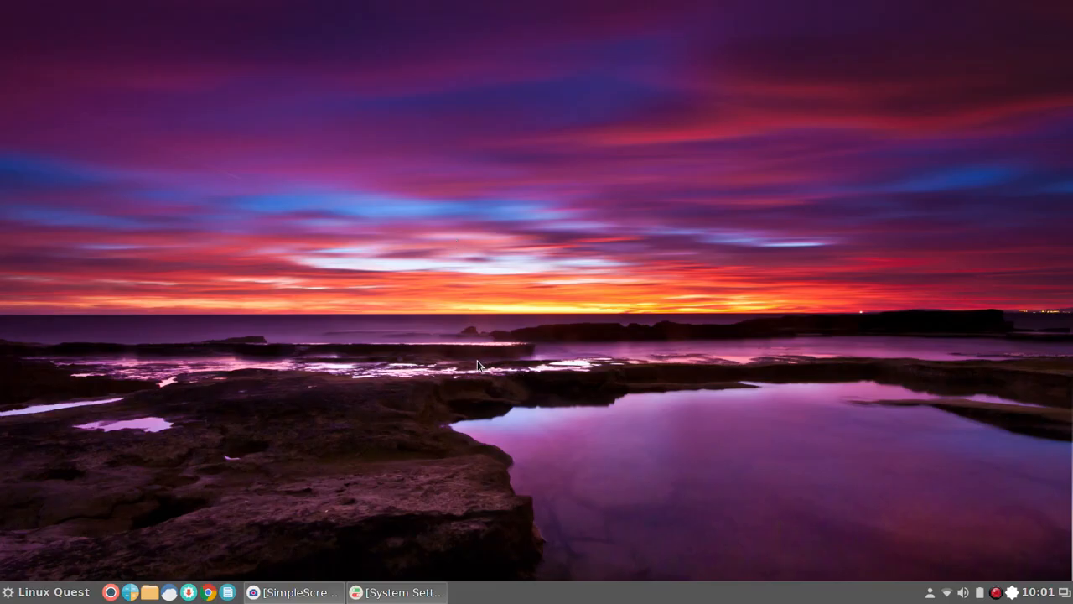
Launch Google Chrome from the Internet applications category.
left_click(35, 595)
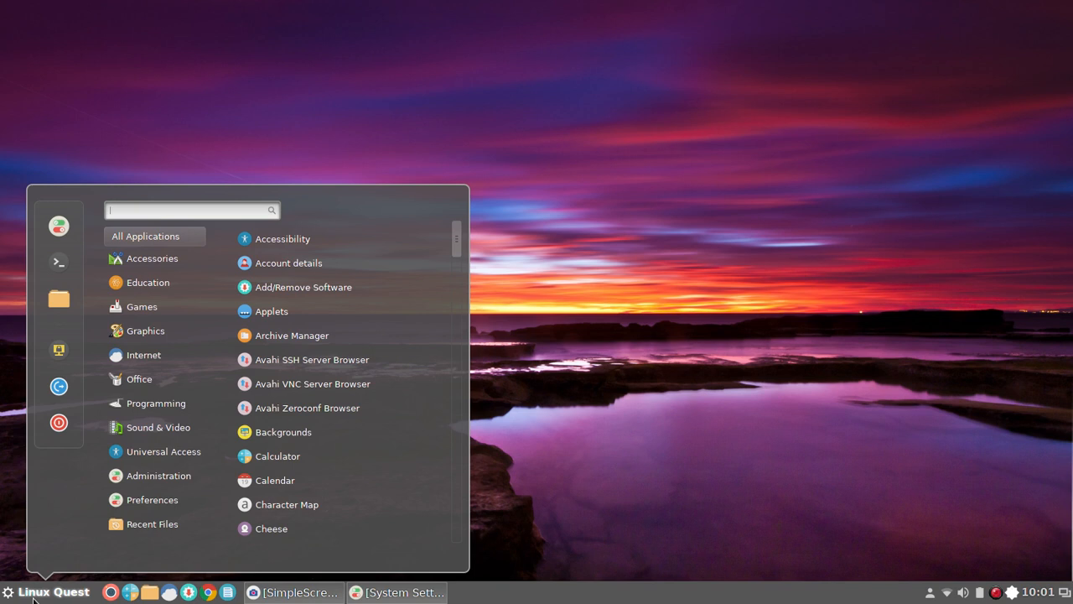
mouse_move(157, 354)
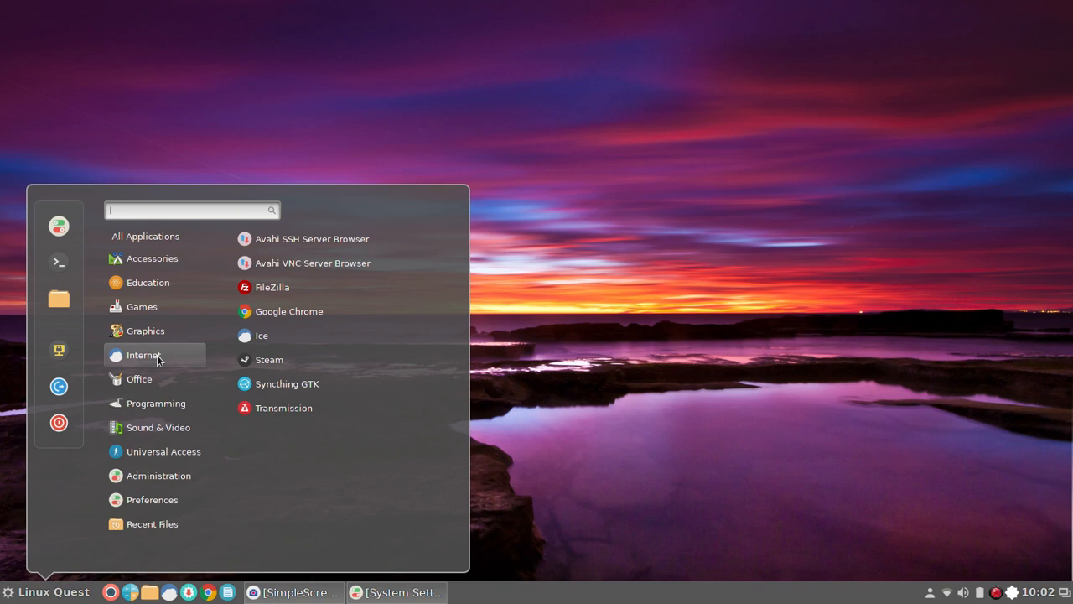
left_click(299, 316)
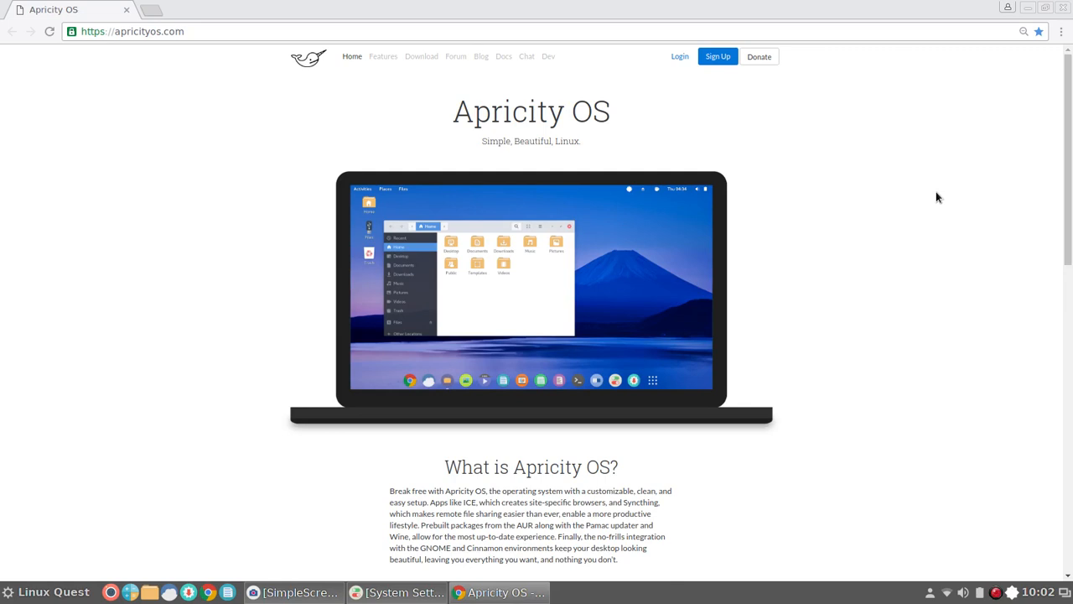
Increase the zoom of the Apricity OS home page to the default level.
left_click(1062, 32)
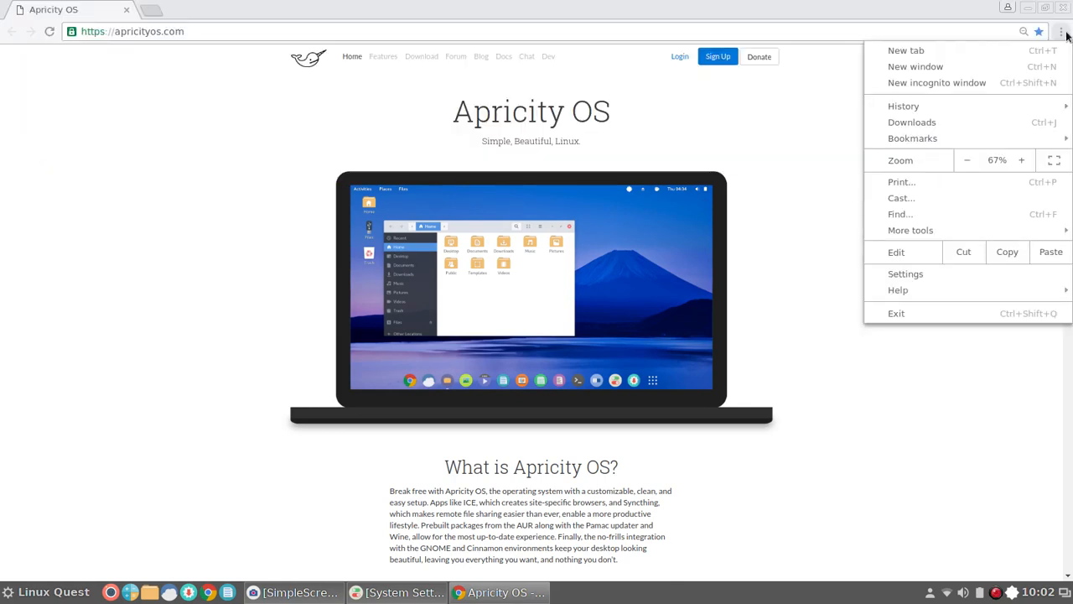
left_click(1023, 160)
left_click(1025, 162)
left_click(1027, 165)
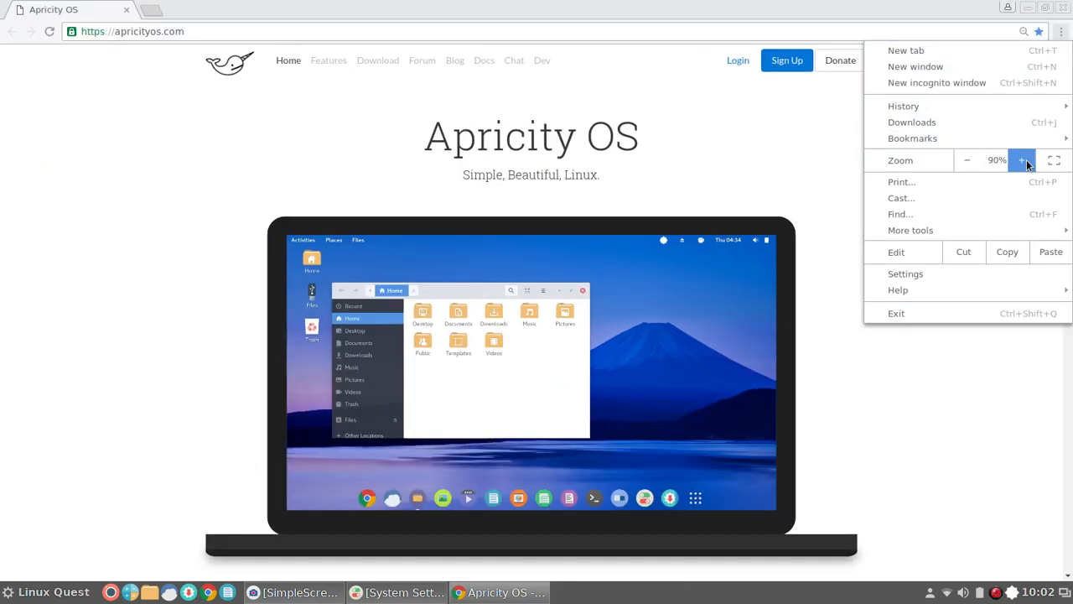
left_click(1027, 164)
left_click(929, 411)
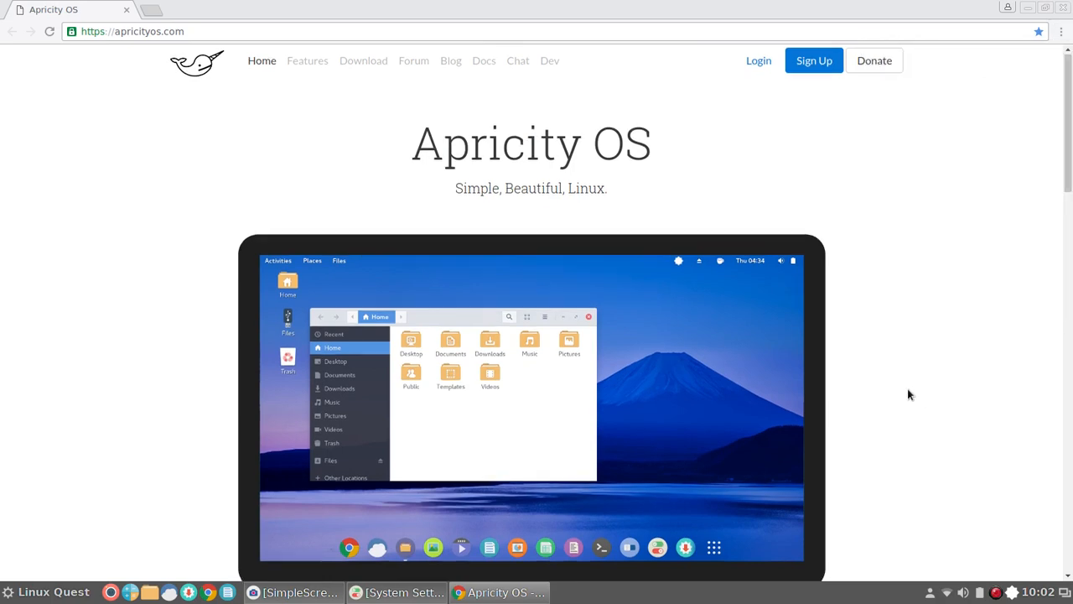
Look over the Apricity OS home page down to its "What is Apricity OS?" section, then close the browser.
scroll(908, 389, "down", 4)
scroll(908, 389, "up", 1)
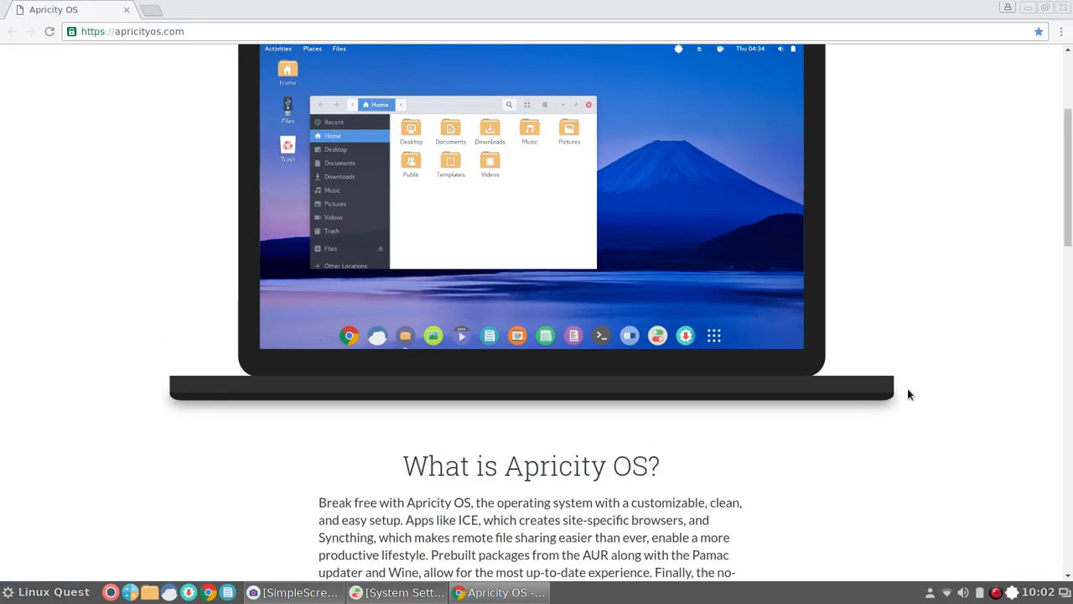
scroll(907, 389, "up", 3)
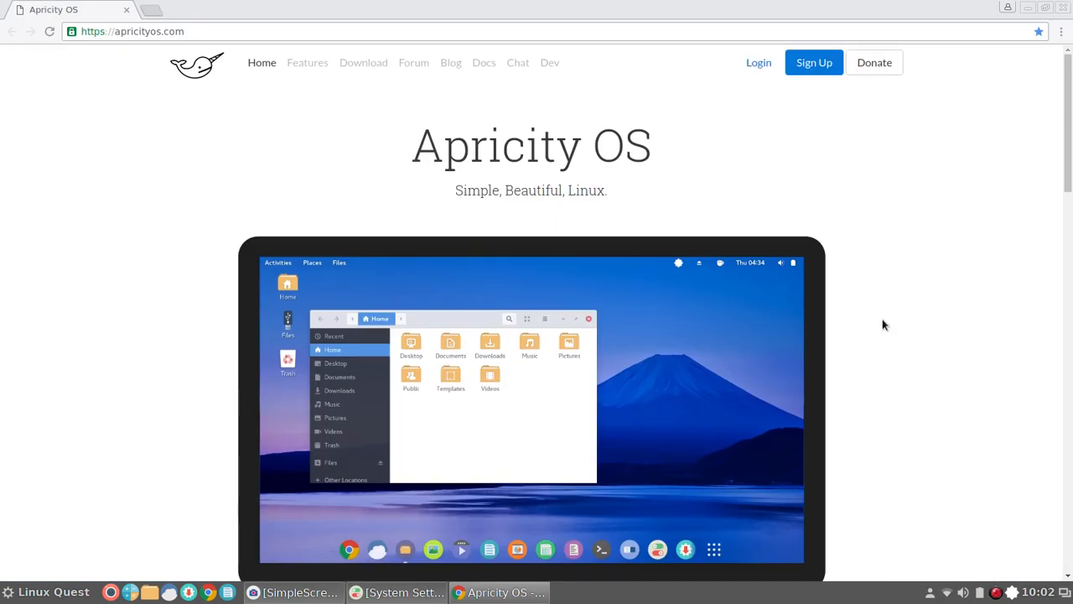
left_click(1062, 10)
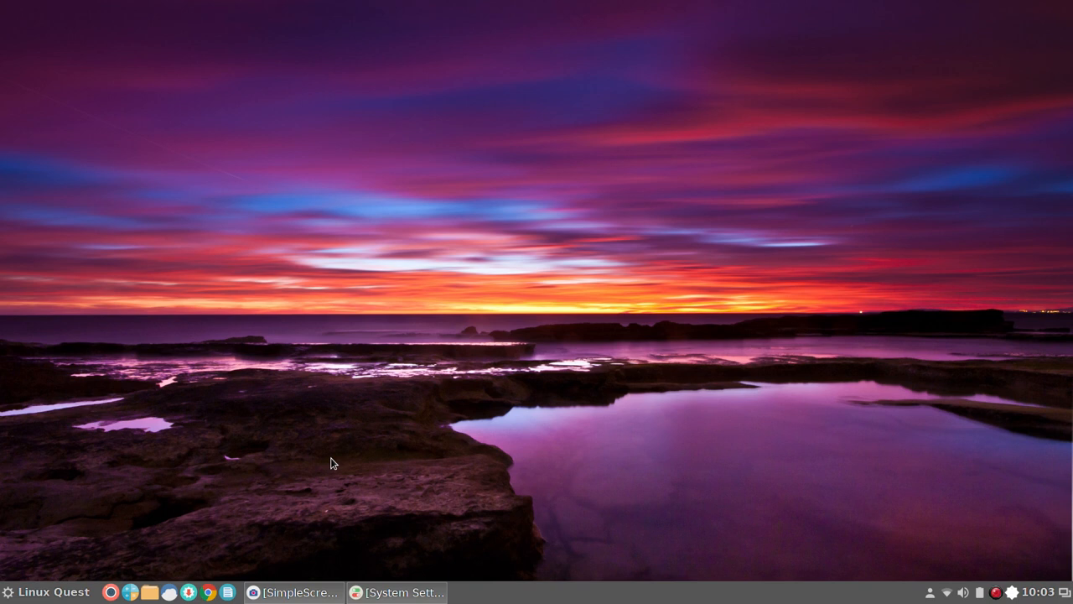
Launch Ice from the Internet applications category, look over its web app creation form, and close it.
left_click(13, 588)
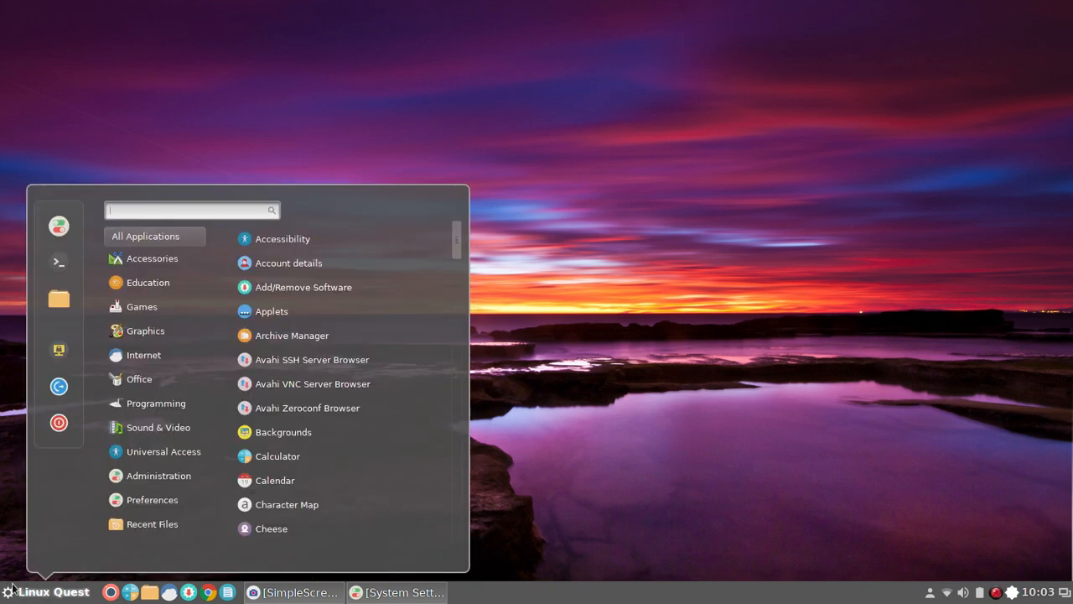
mouse_move(144, 353)
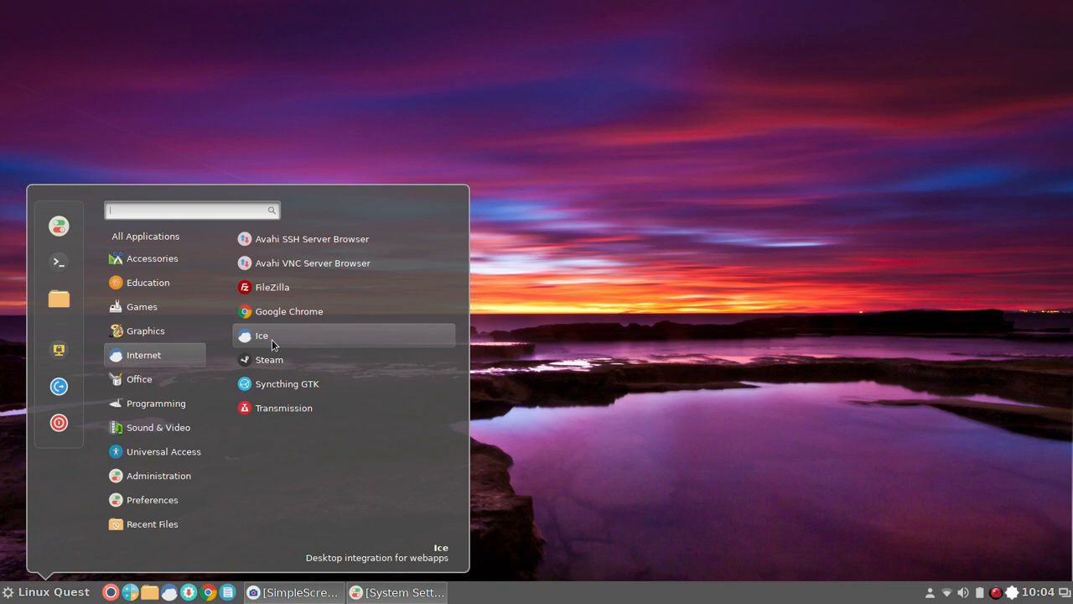
left_click(272, 339)
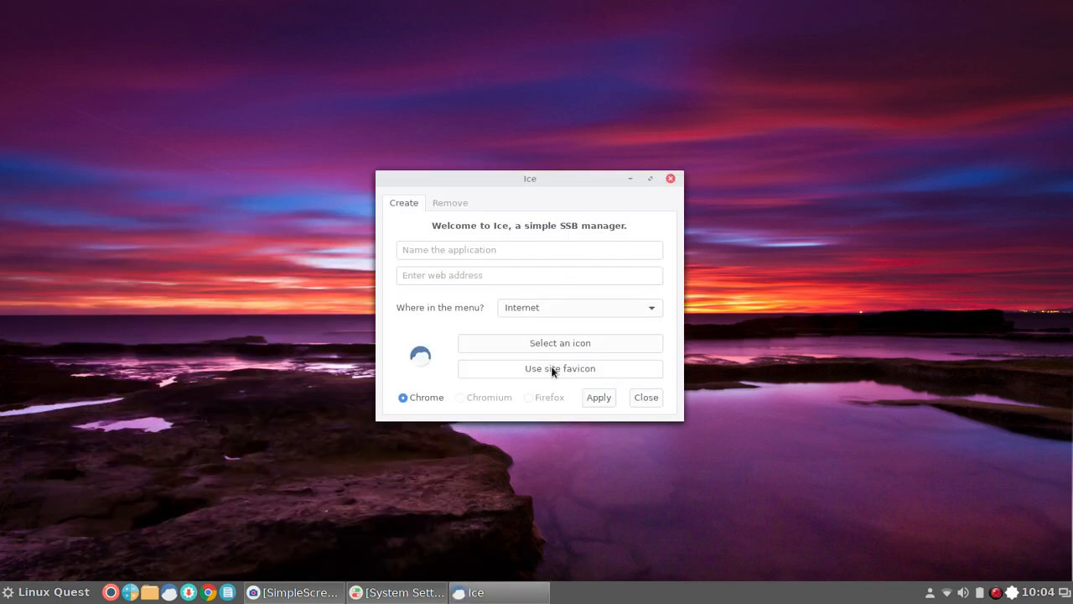
left_click_drag(575, 183, 665, 105)
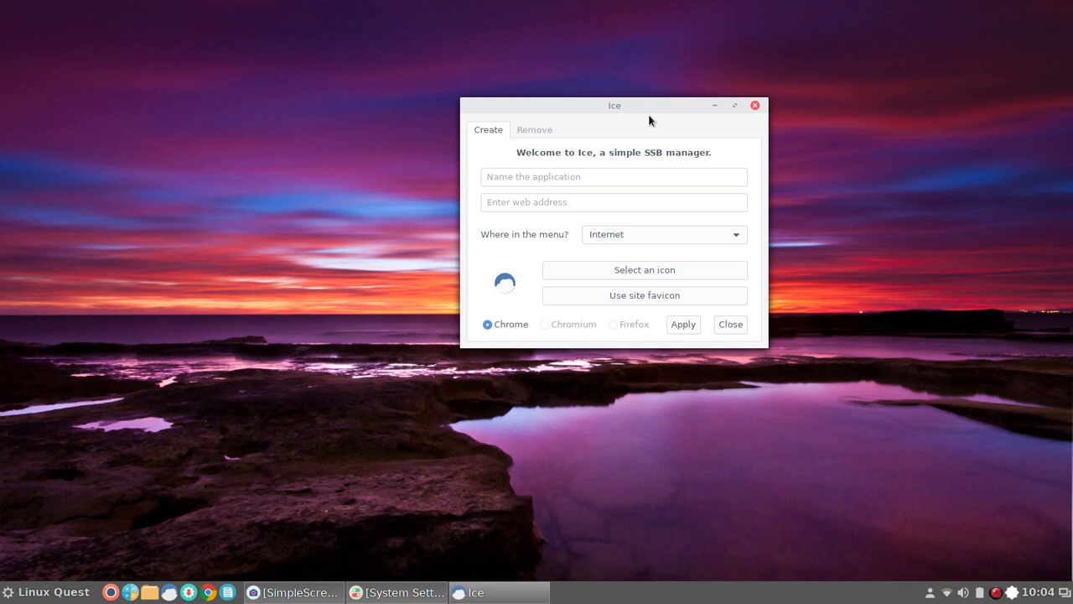
left_click(754, 106)
Look through the bundled applications in the Accessories, Games, Graphics, Office and Programming categories.
left_click(28, 592)
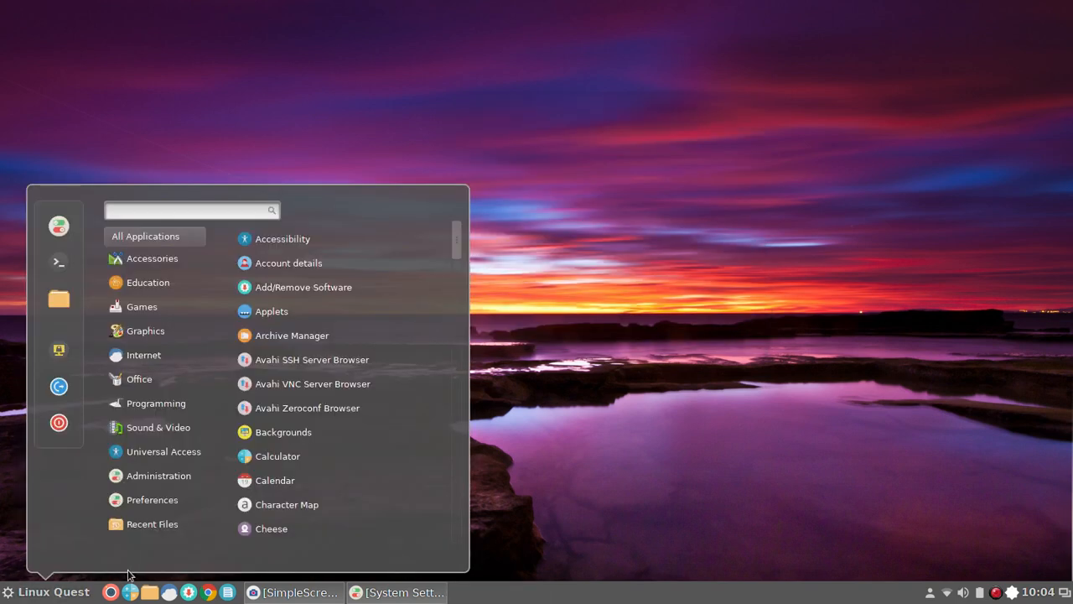
mouse_move(189, 246)
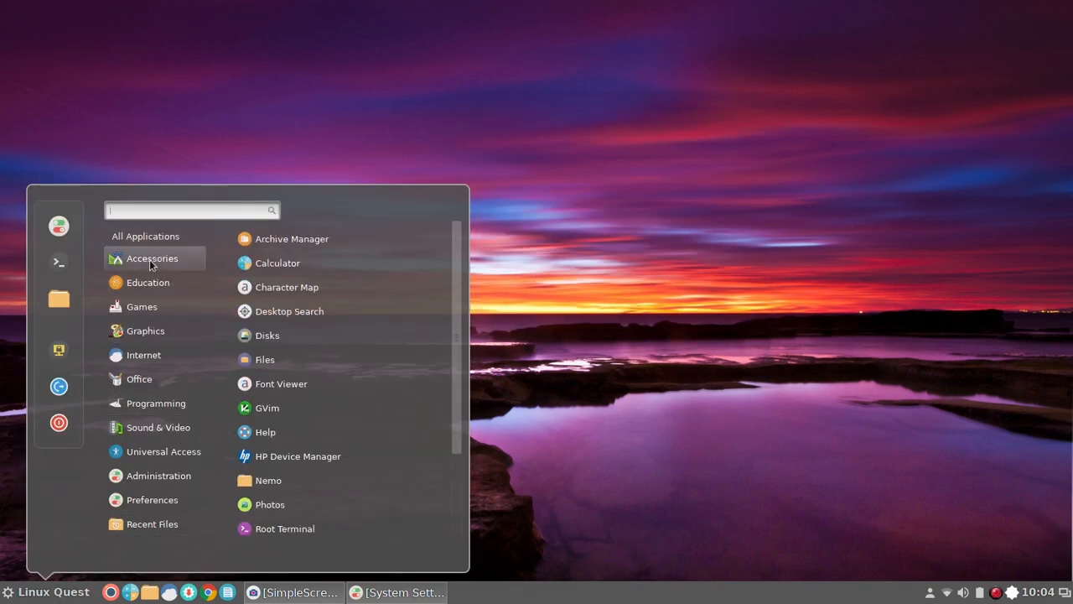
mouse_move(161, 310)
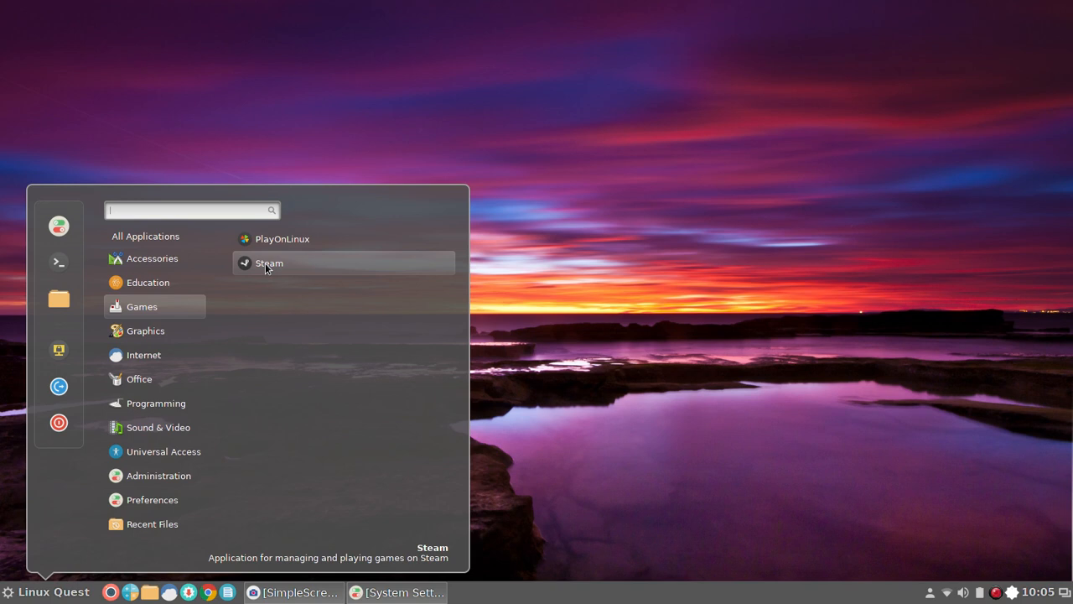
mouse_move(161, 337)
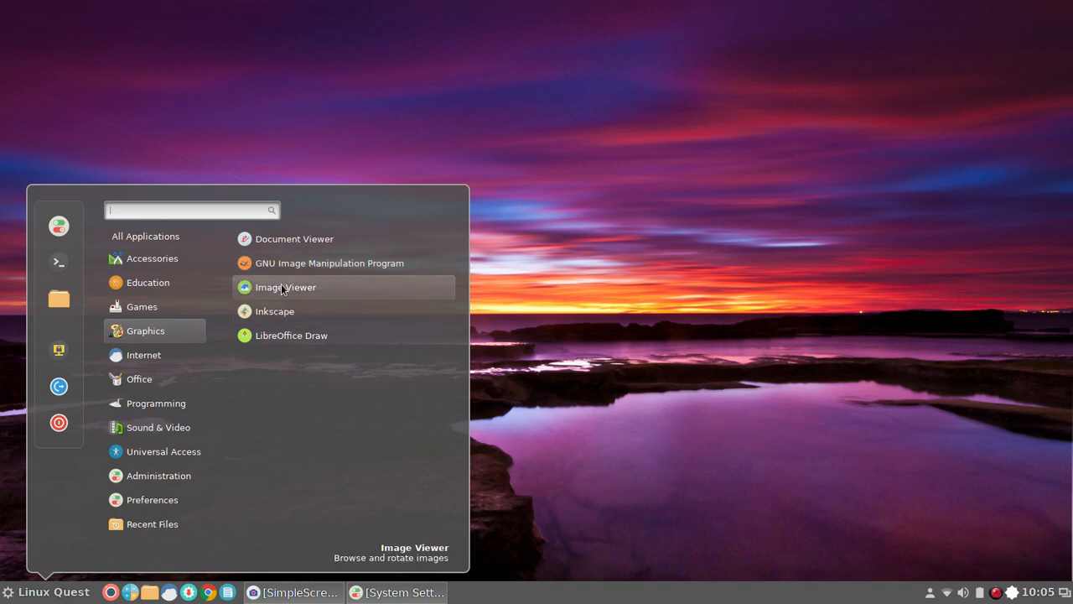
mouse_move(149, 362)
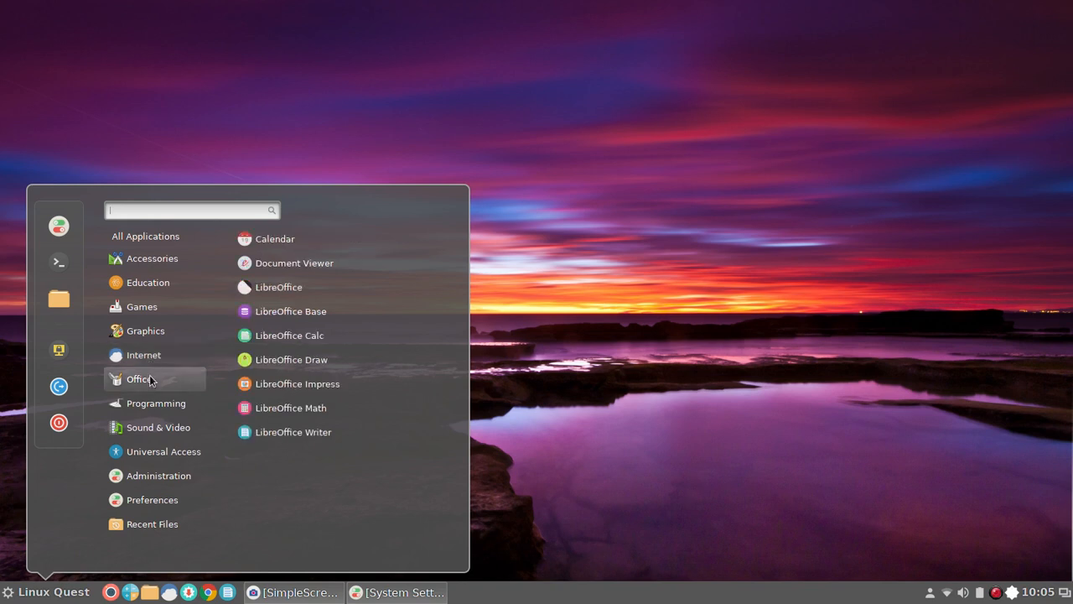
mouse_move(156, 407)
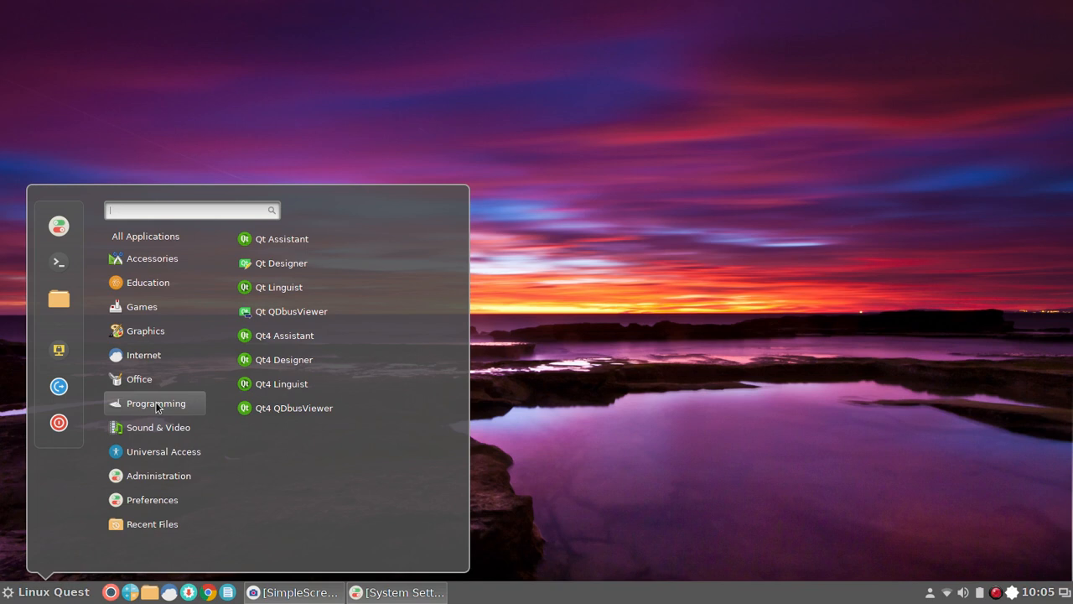
Launch Videos from the Sound & Video category, view its help manual, and close both windows.
mouse_move(160, 426)
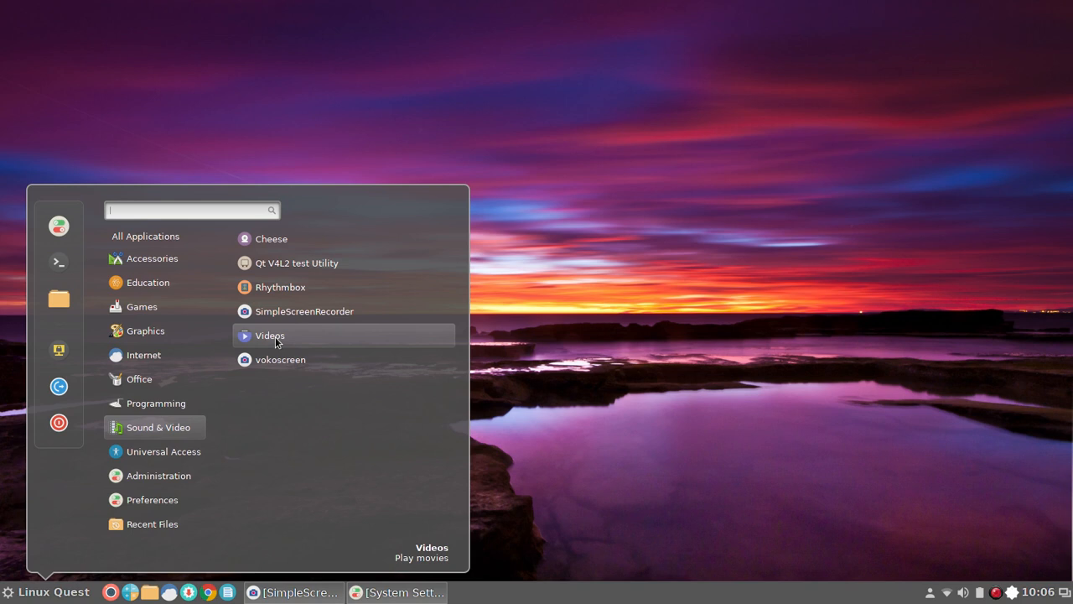
left_click(275, 339)
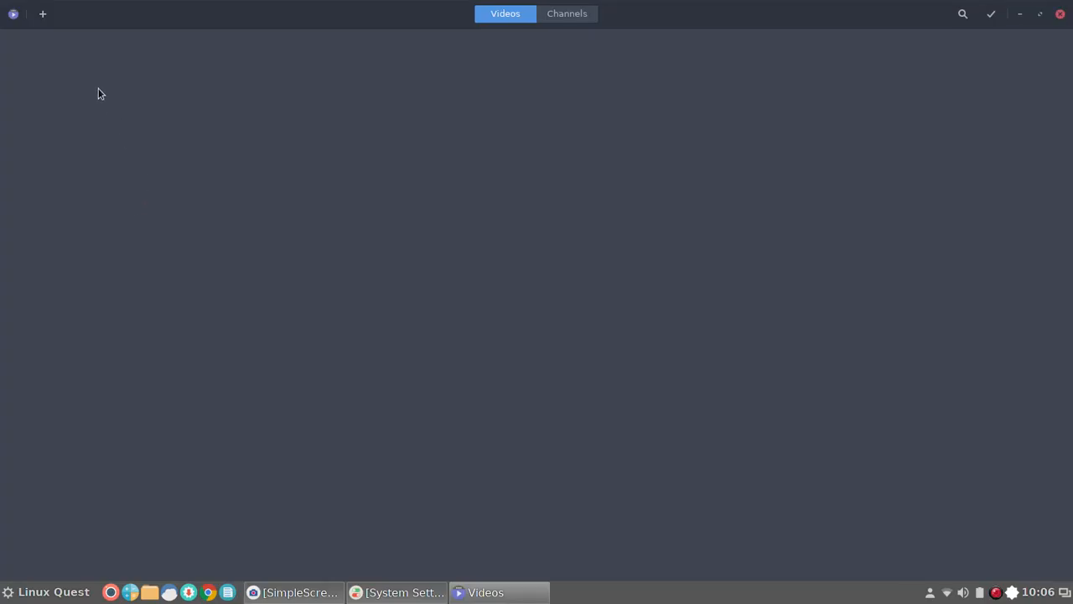
left_click(12, 14)
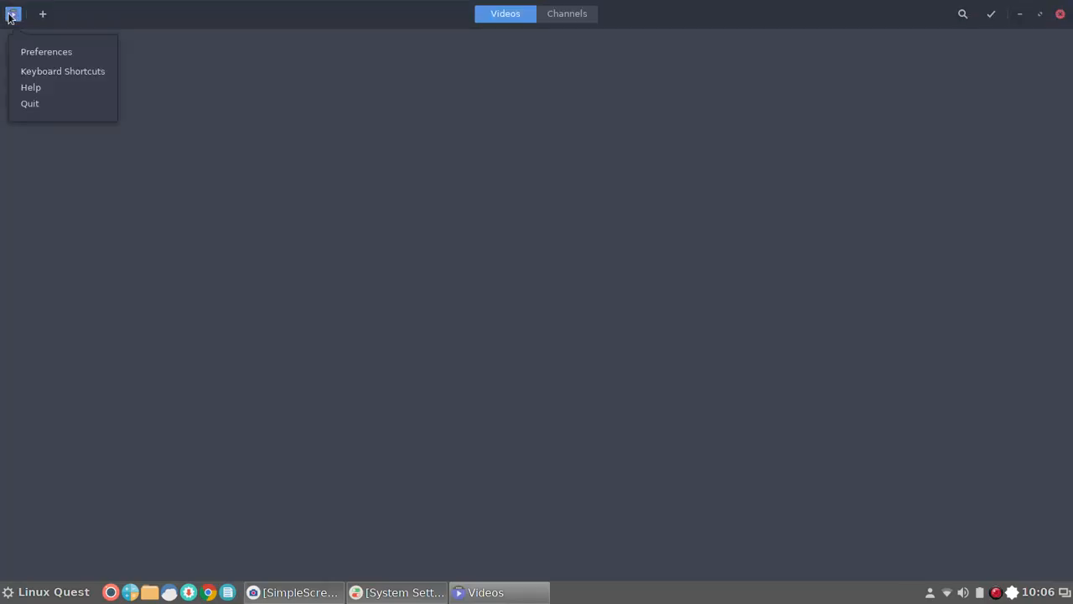
left_click(30, 87)
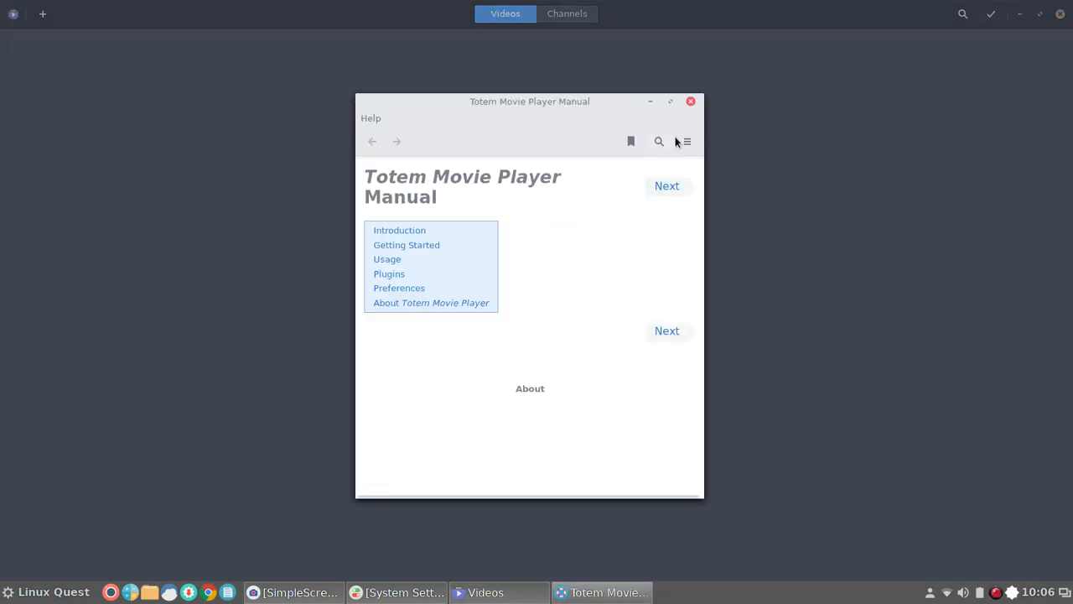
left_click(690, 102)
left_click(1061, 14)
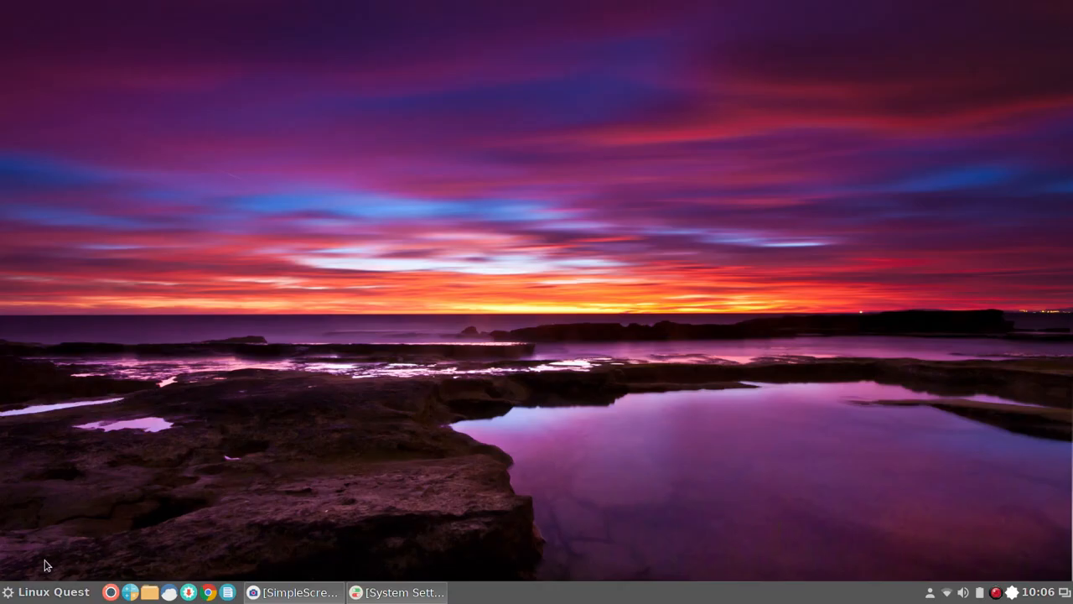
Check for system updates with Software Update from the Administration category, then close its window.
left_click(36, 595)
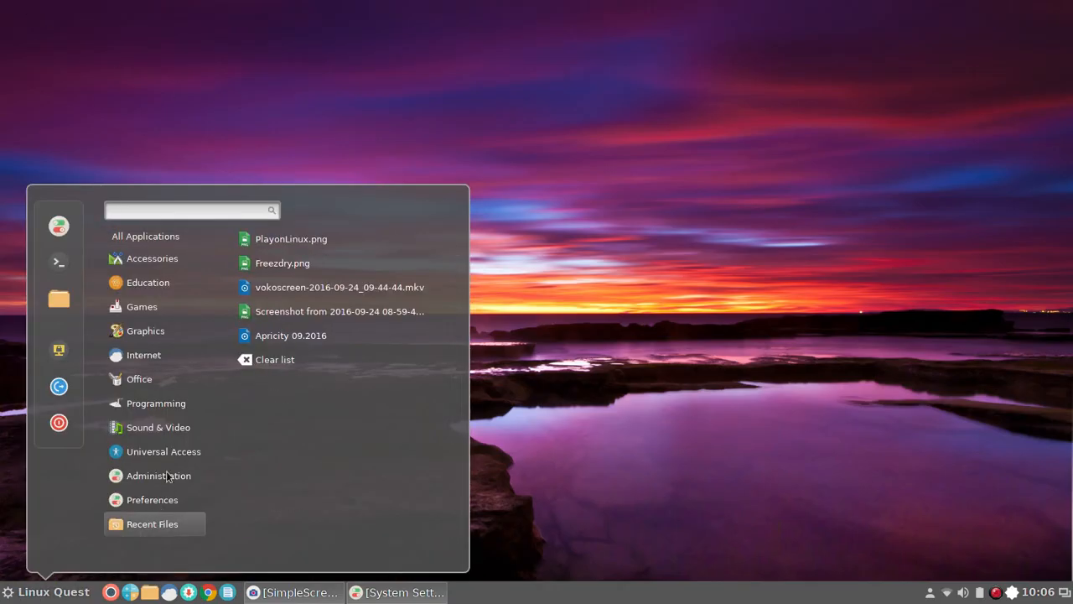
mouse_move(170, 477)
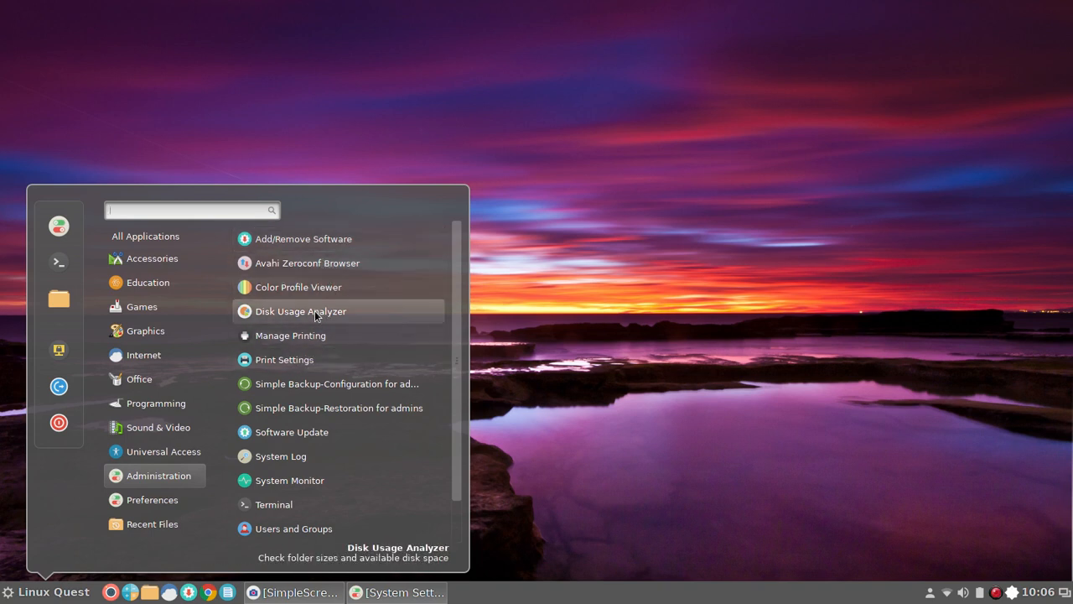
scroll(336, 307, "down", 2)
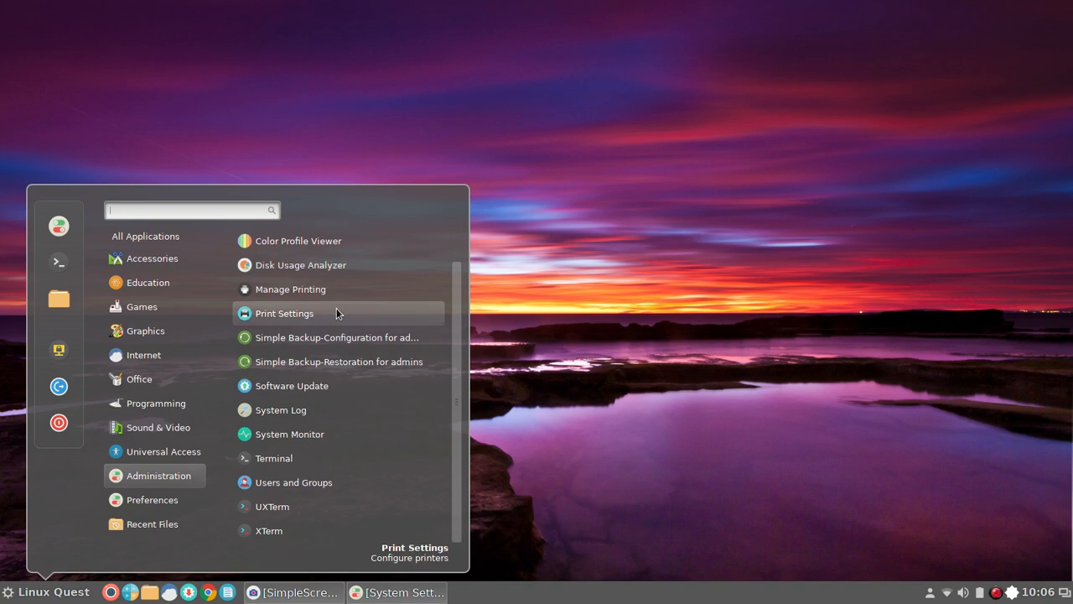
left_click(315, 388)
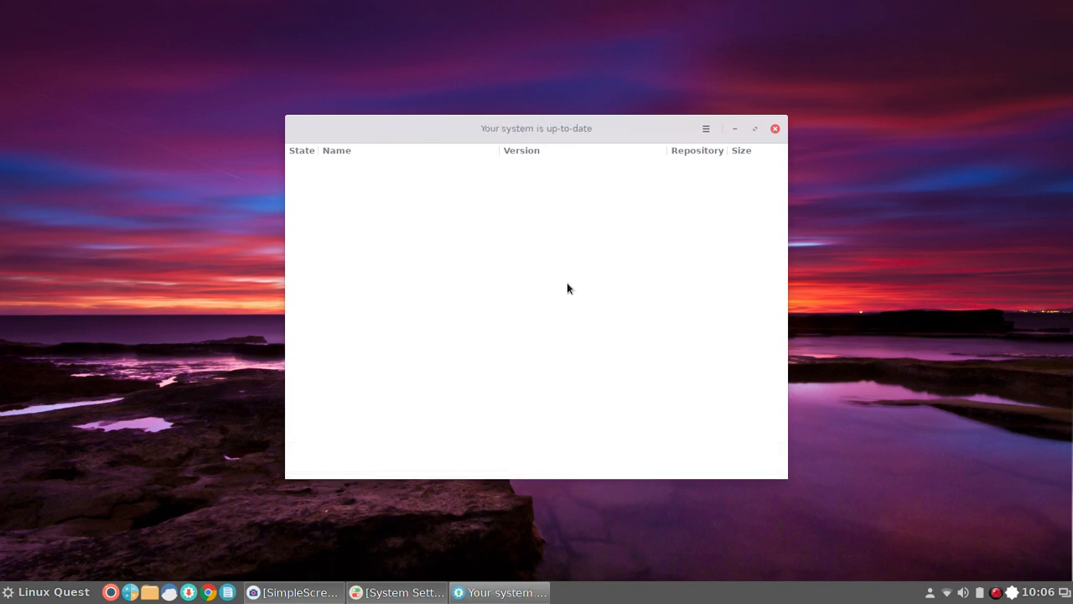
left_click(774, 130)
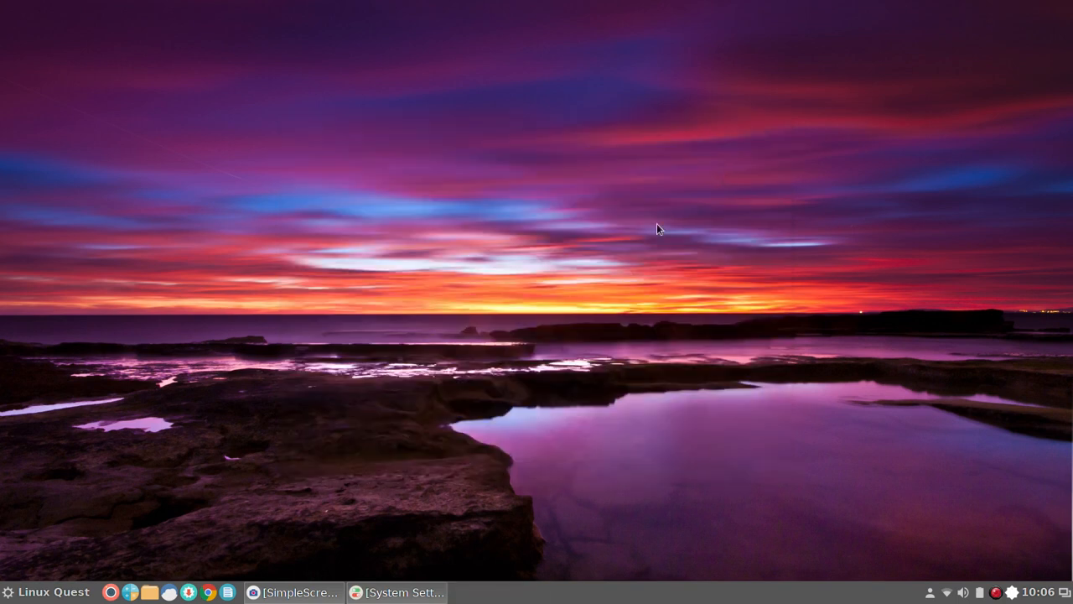
Examine the Recent Files list and the full list of tools in the Preferences category, then dismiss the application menu.
left_click(20, 595)
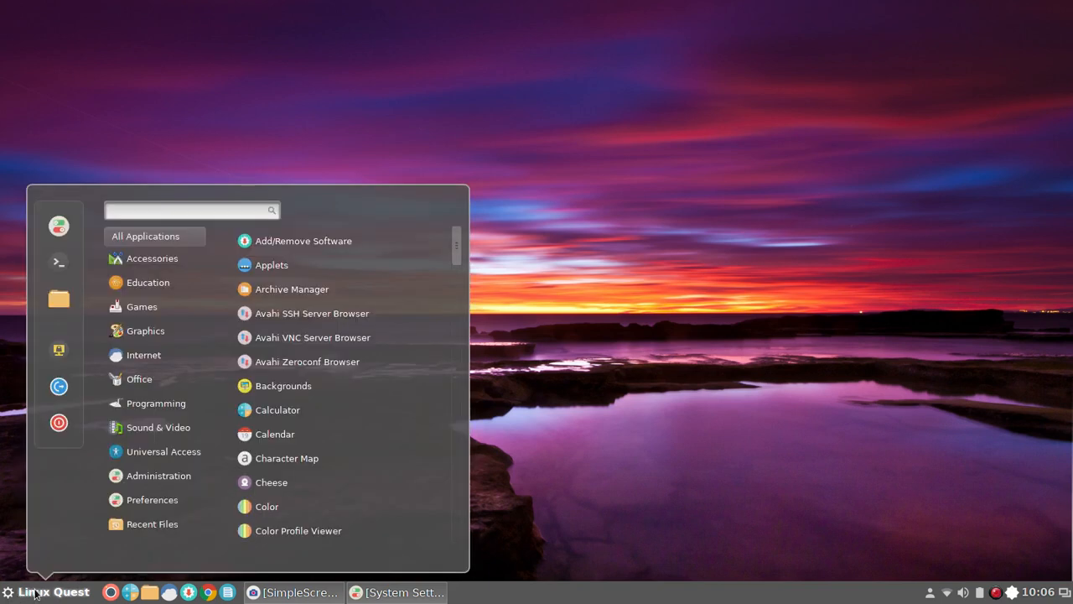
left_click(151, 523)
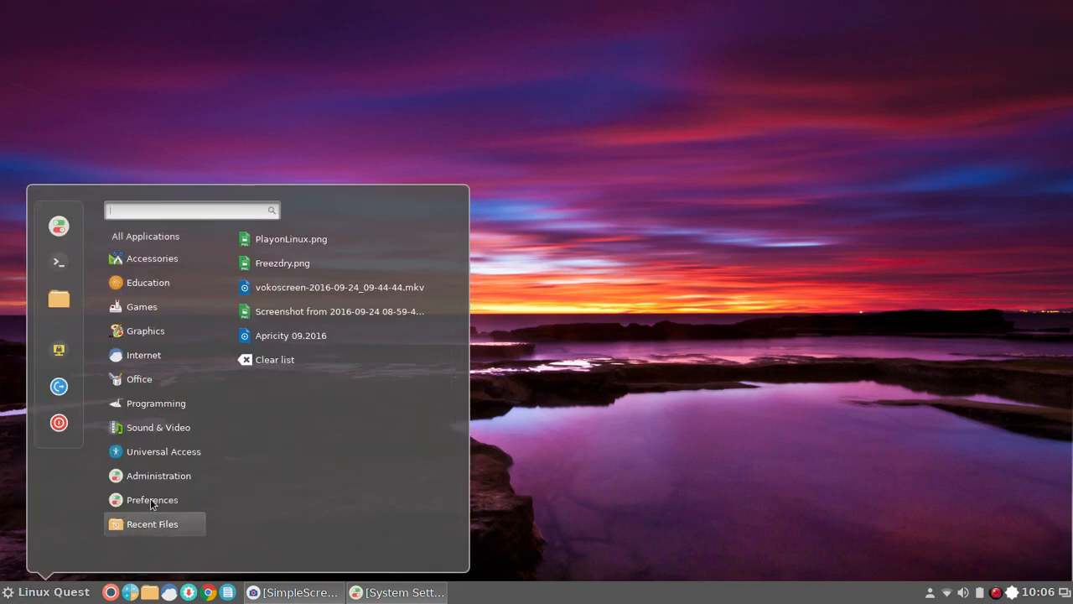
left_click(151, 501)
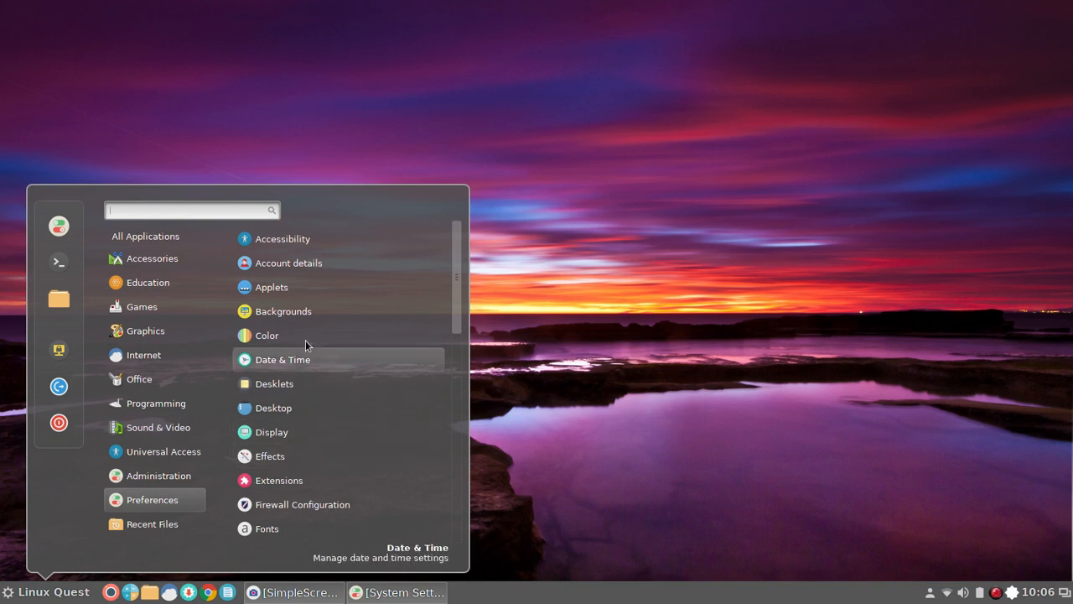
scroll(298, 307, "down", 3)
scroll(298, 307, "down", 2)
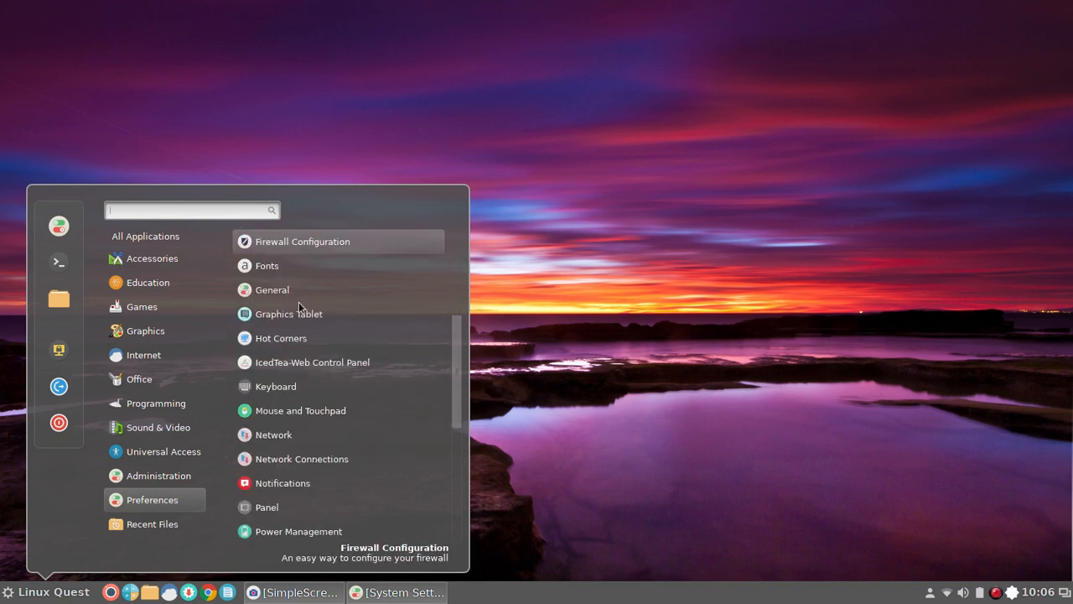
scroll(298, 303, "down", 5)
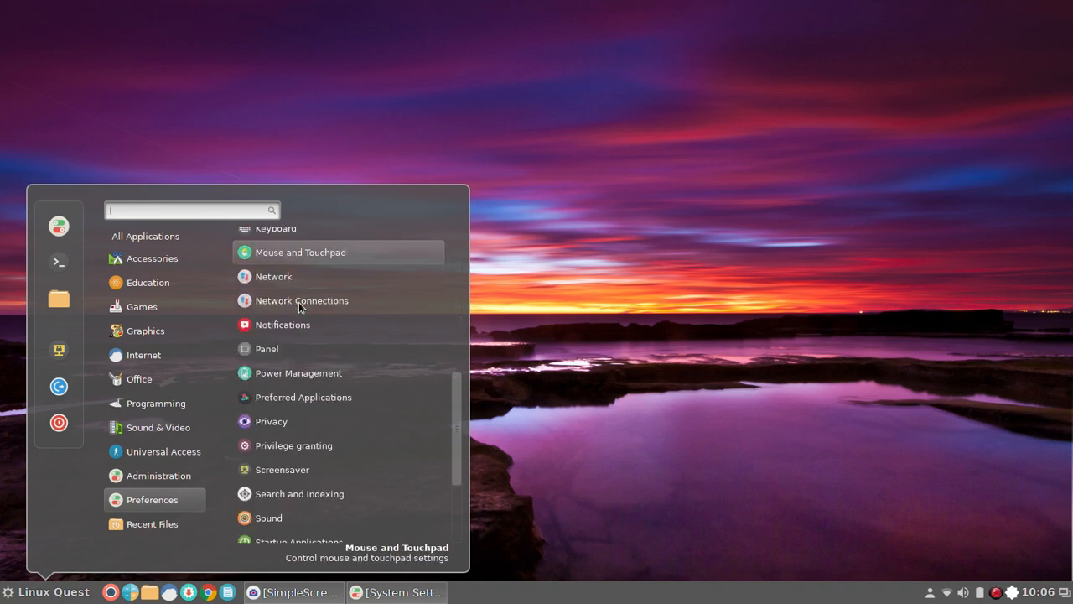
scroll(298, 305, "down", 2)
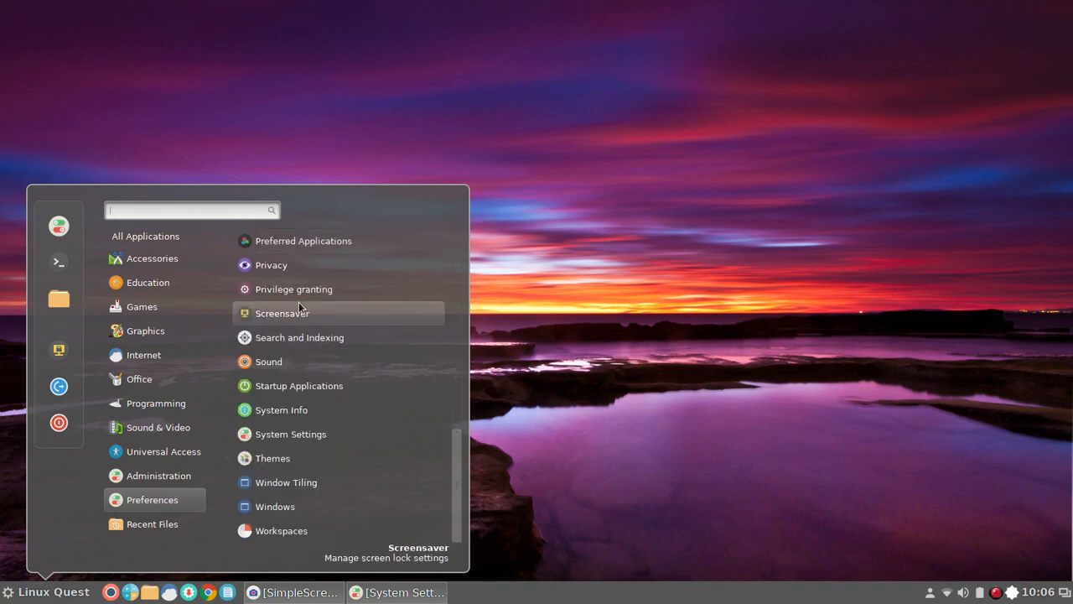
scroll(299, 306, "up", 12)
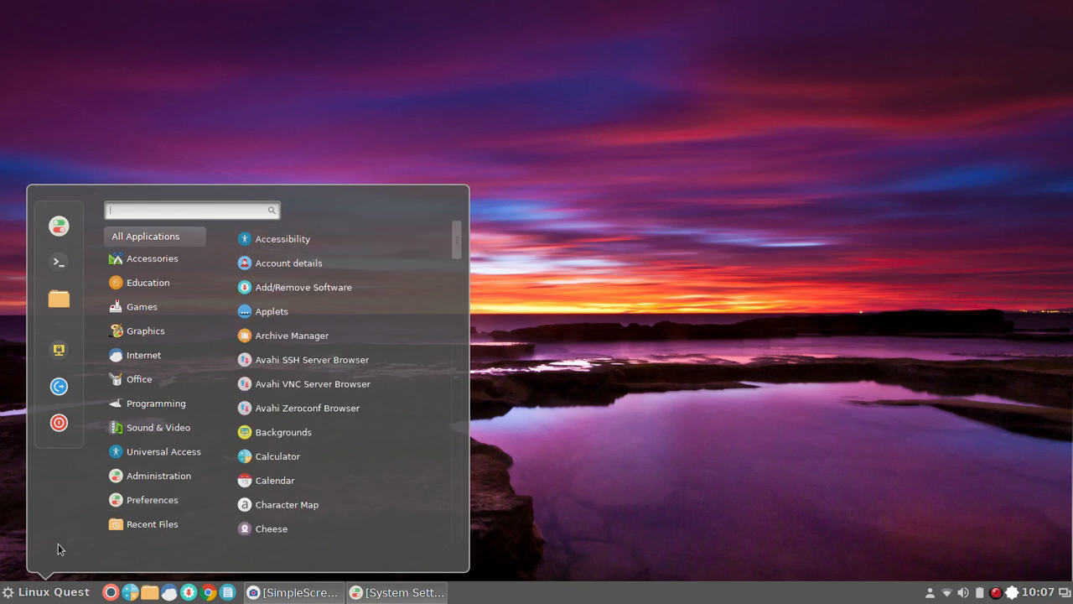
left_click(646, 464)
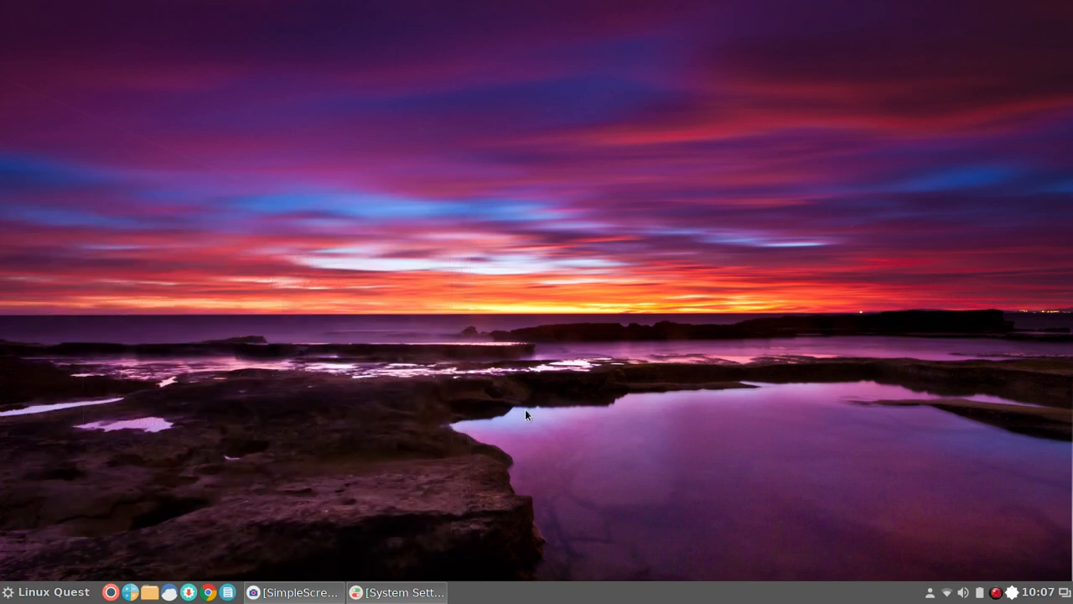
left_click(189, 591)
left_click(37, 596)
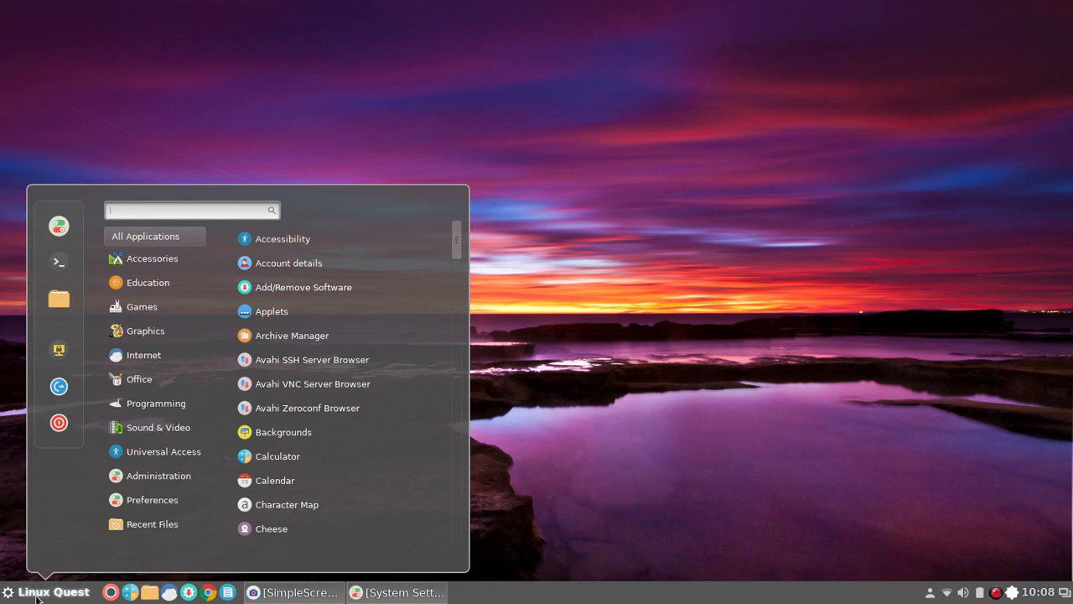
left_click(649, 421)
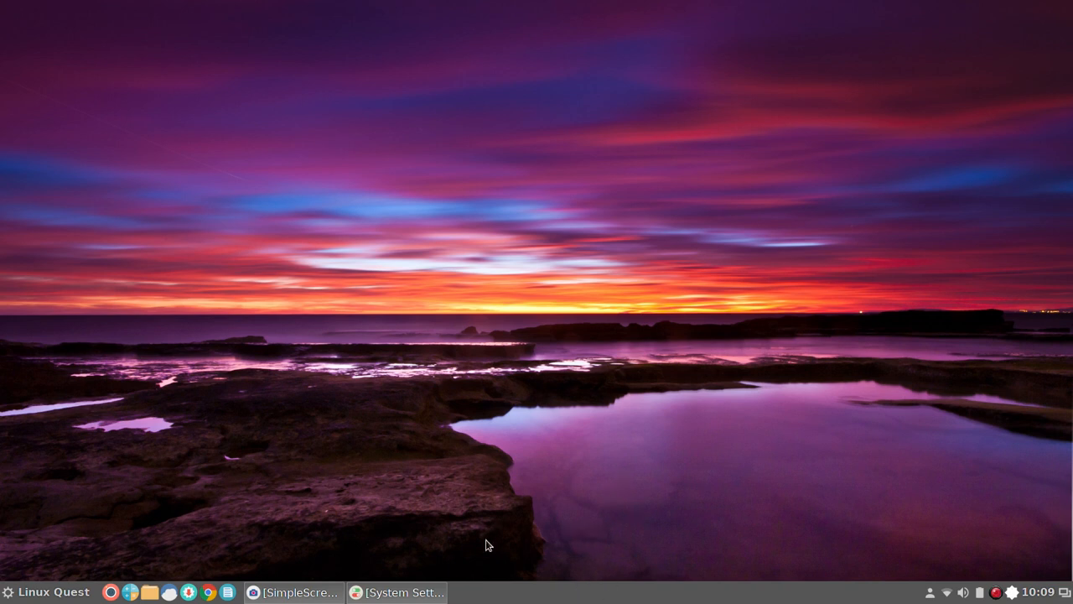
Restore the minimized System Settings window and close it.
left_click(419, 592)
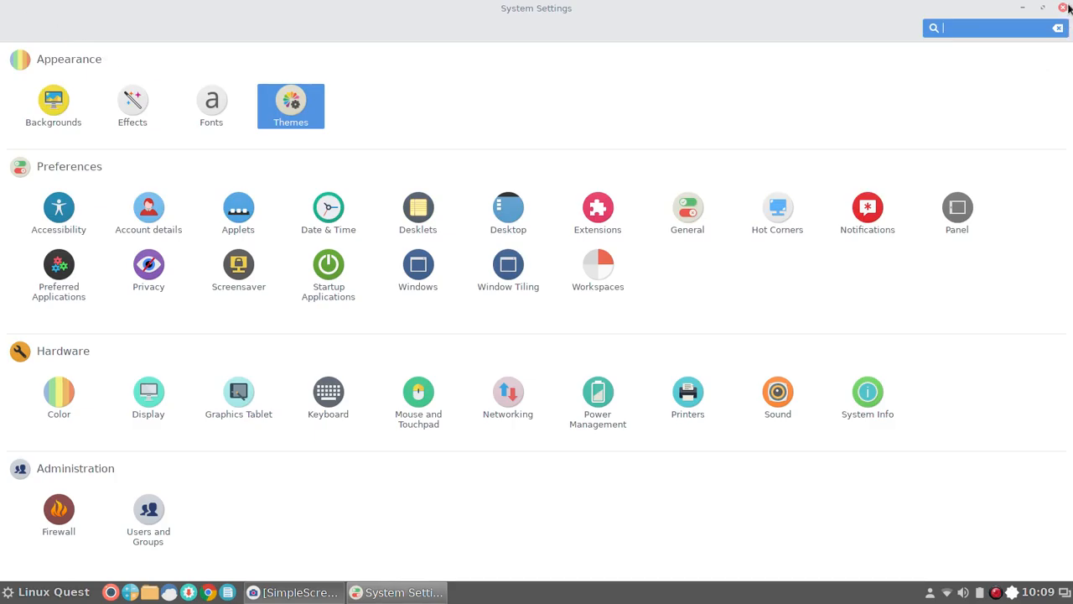
left_click(1062, 8)
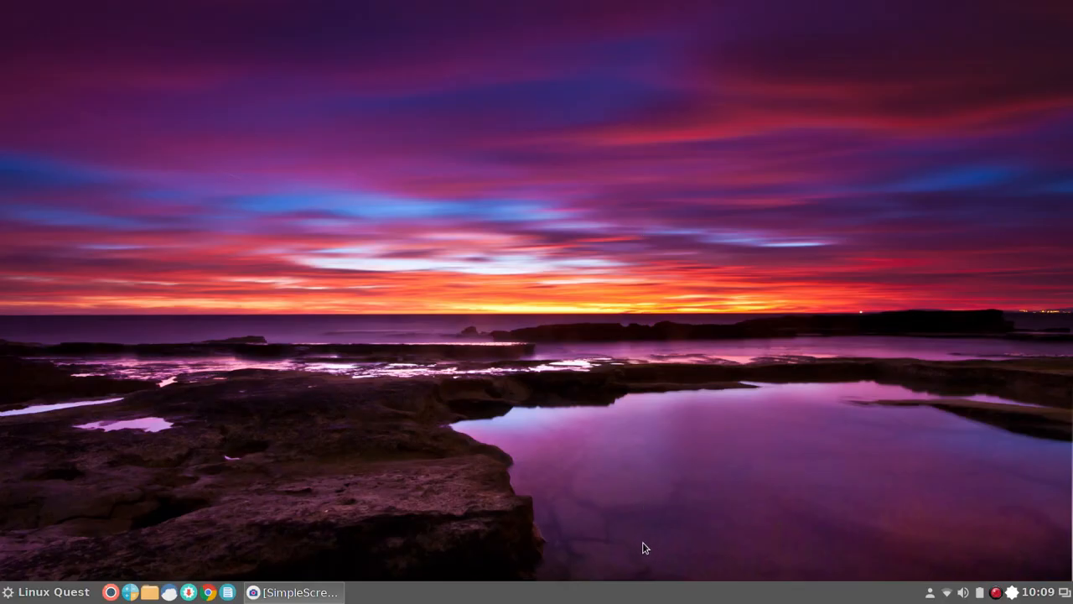
Turn on panel edit mode for the desktop panel and expand its Modify panel options.
right_click(624, 598)
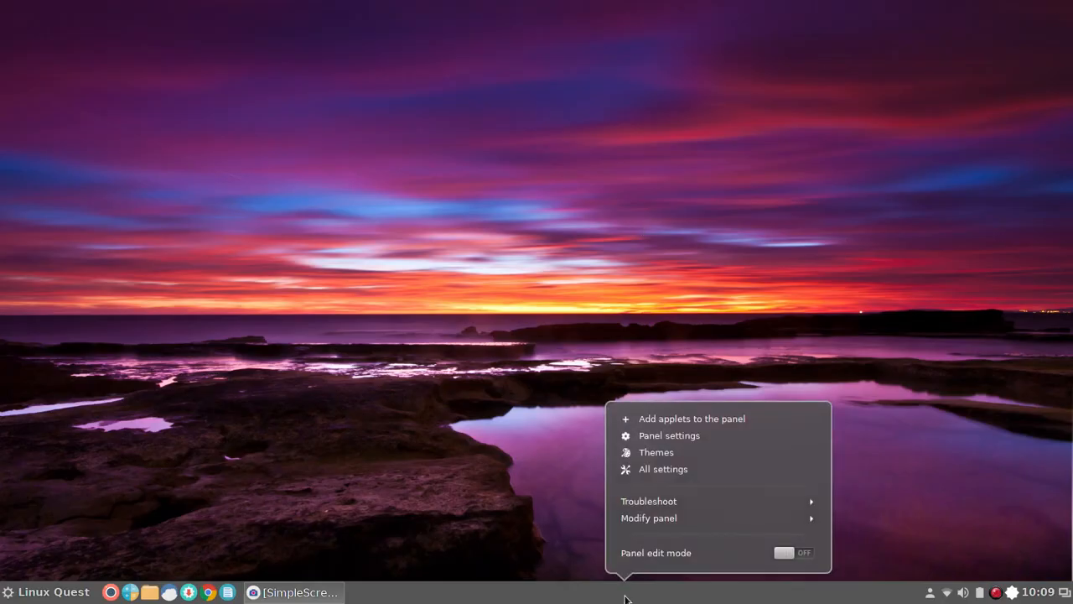
left_click(804, 553)
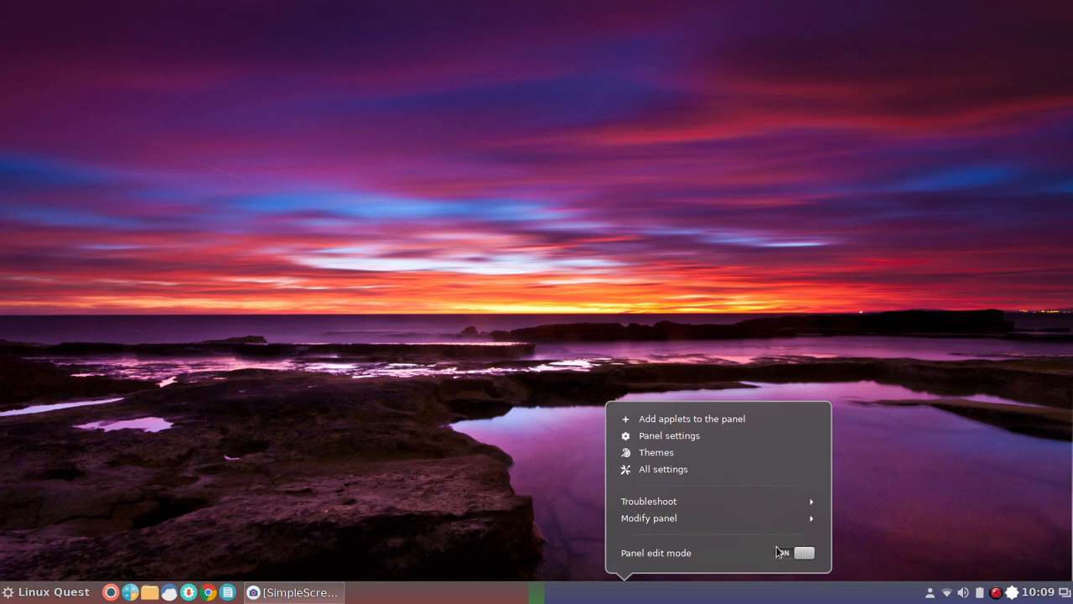
left_click(781, 518)
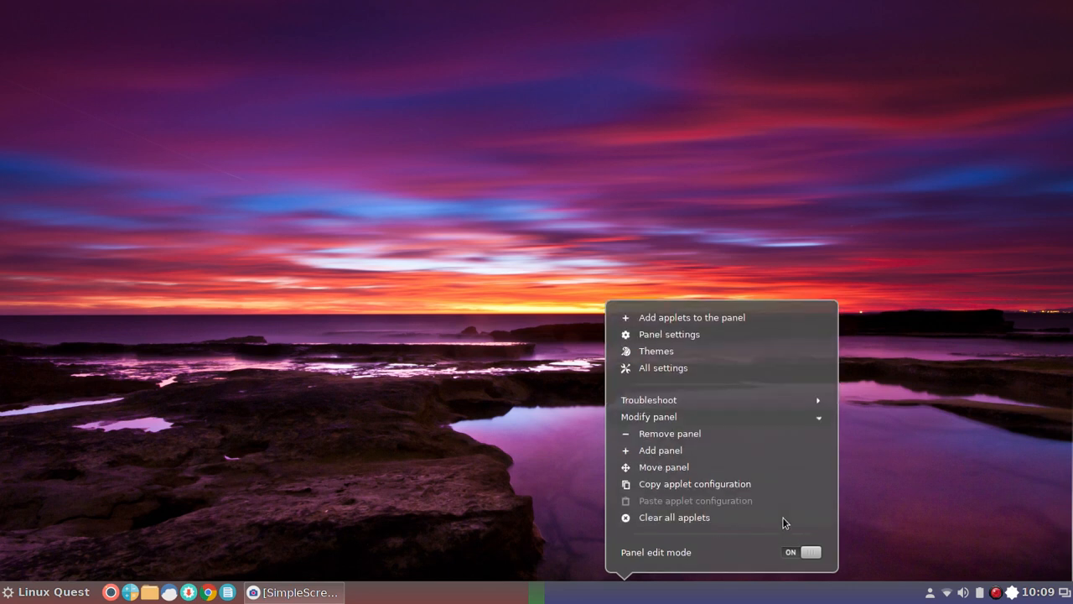
Look over the panel settings and close them, then move the panel to the upper edge of the screen.
left_click(720, 340)
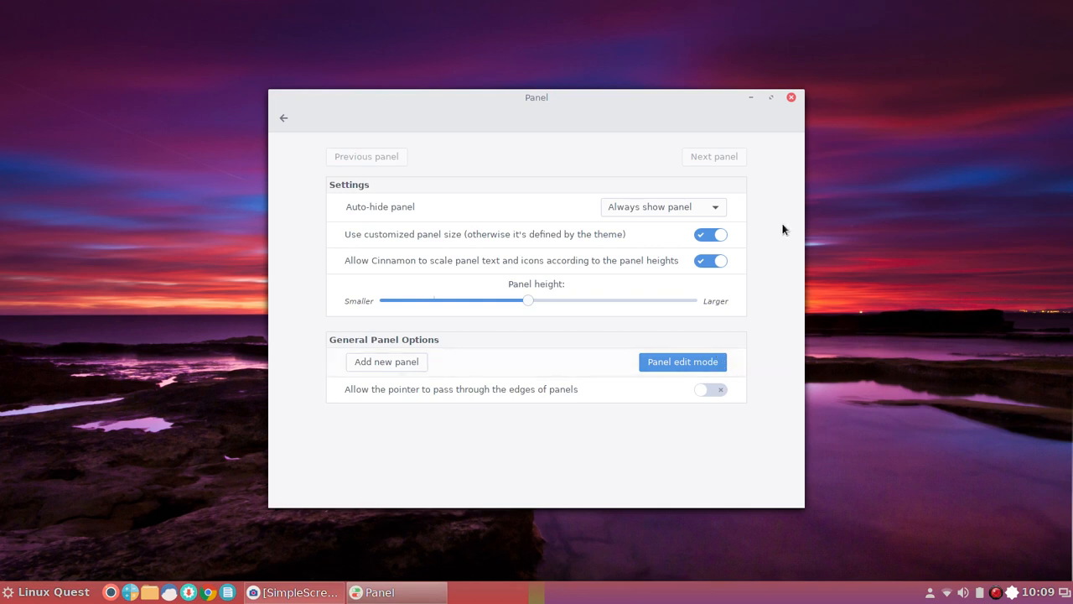
left_click(791, 99)
right_click(764, 600)
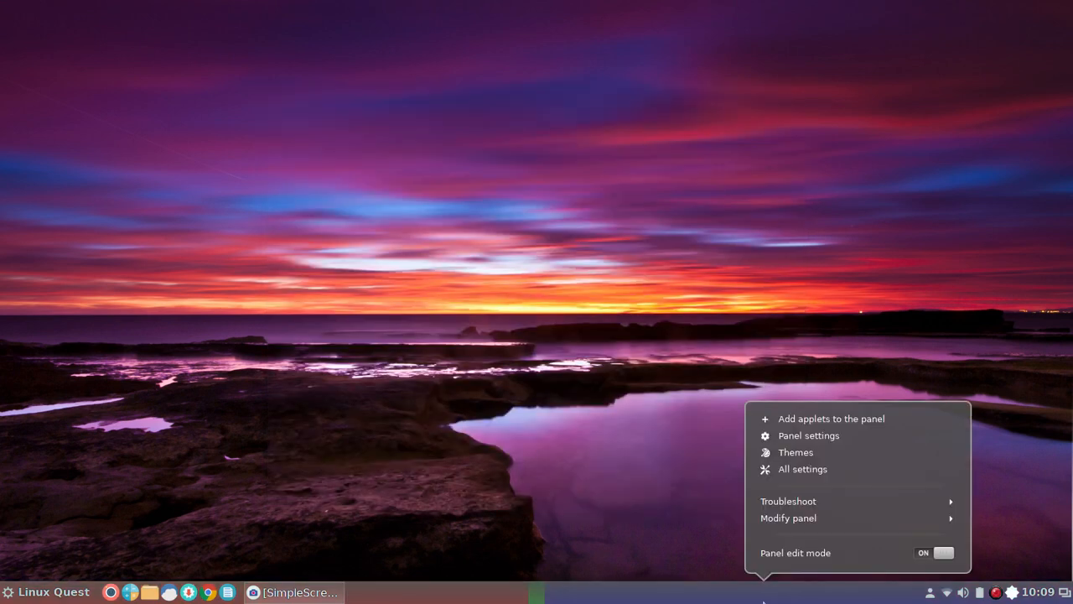
left_click(798, 519)
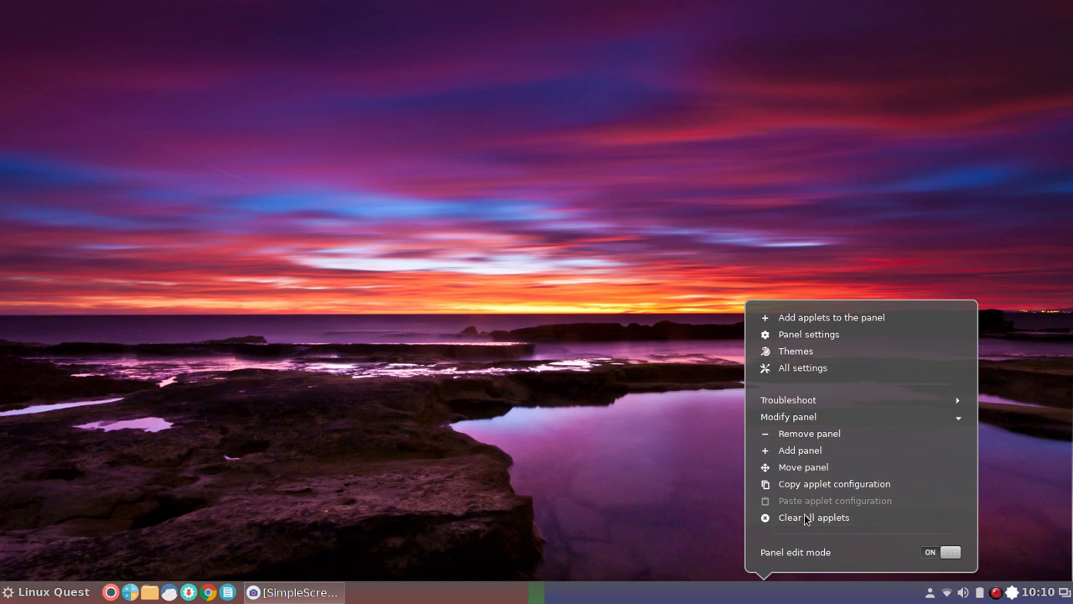
left_click(802, 469)
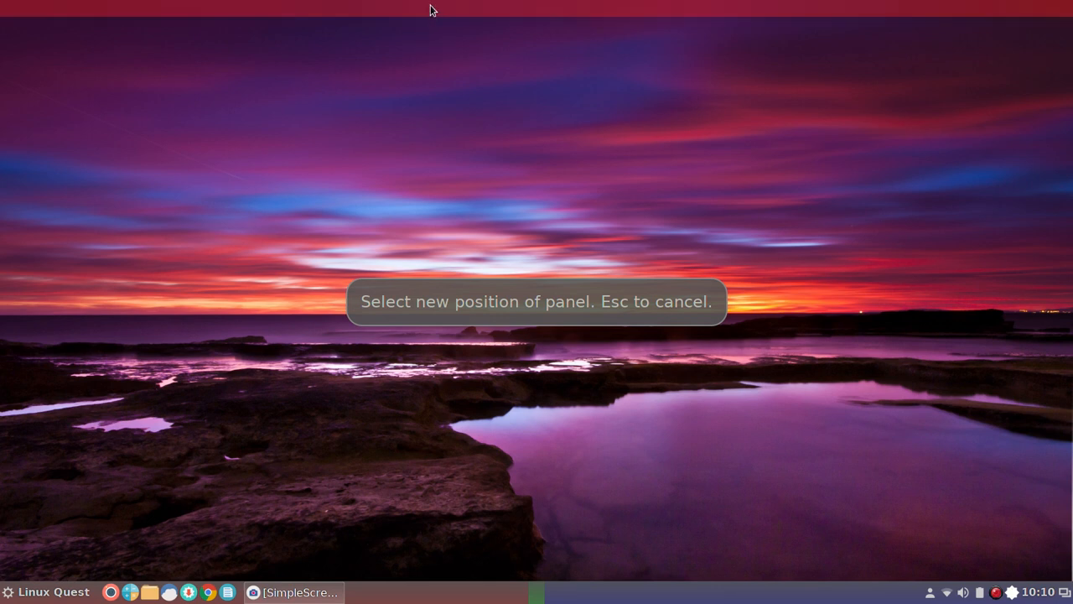
left_click(526, 20)
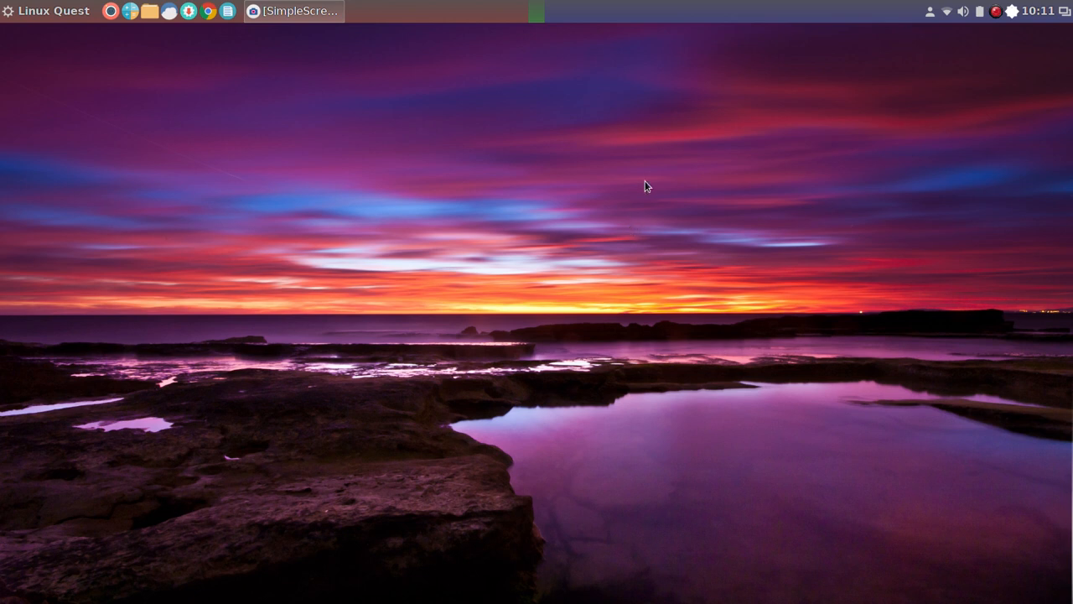
Move the panel back to the lower edge of the screen.
right_click(671, 21)
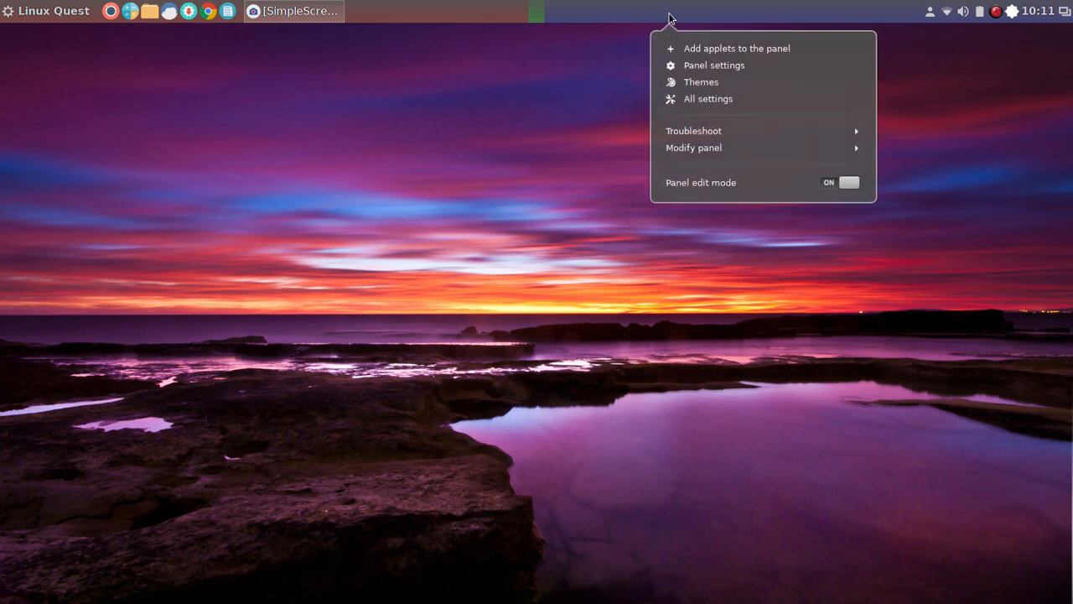
left_click(721, 148)
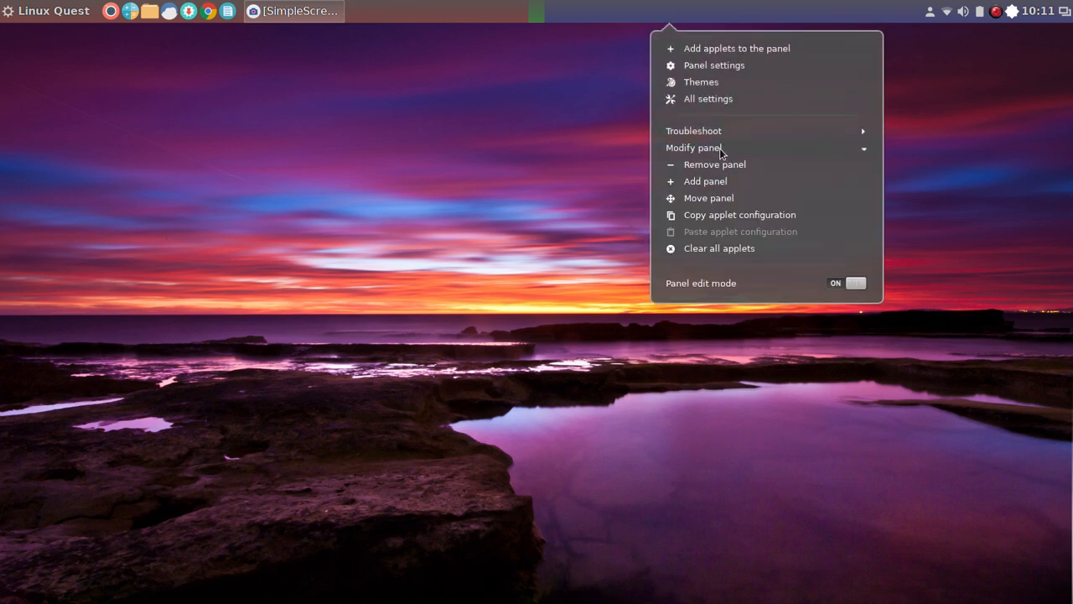
left_click(707, 197)
left_click(665, 600)
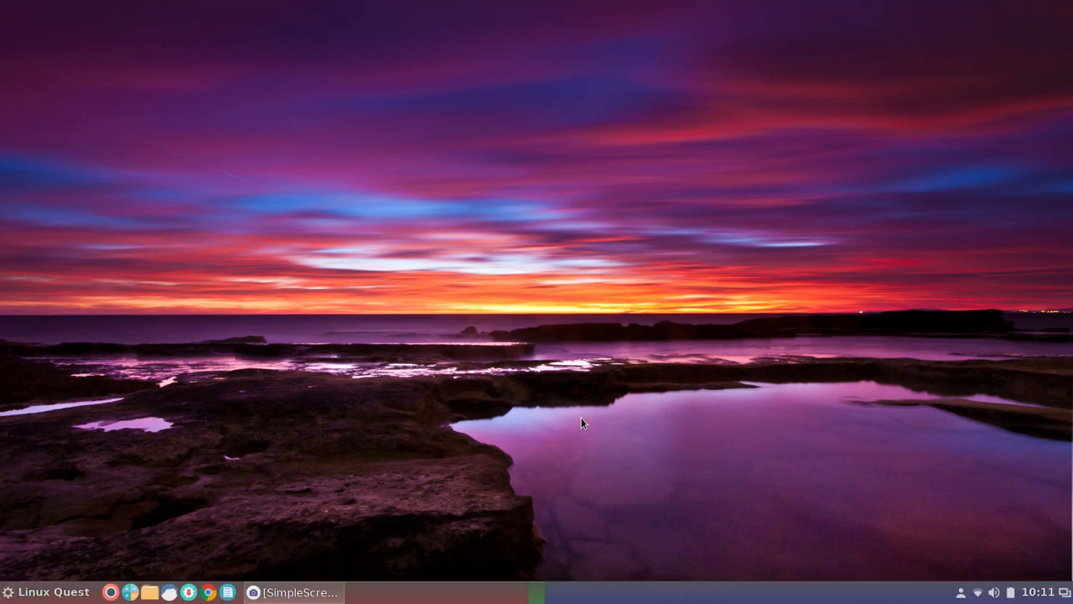
In the panel settings, try larger panel heights up to the maximum, then reduce the height to about the middle of its range.
right_click(717, 596)
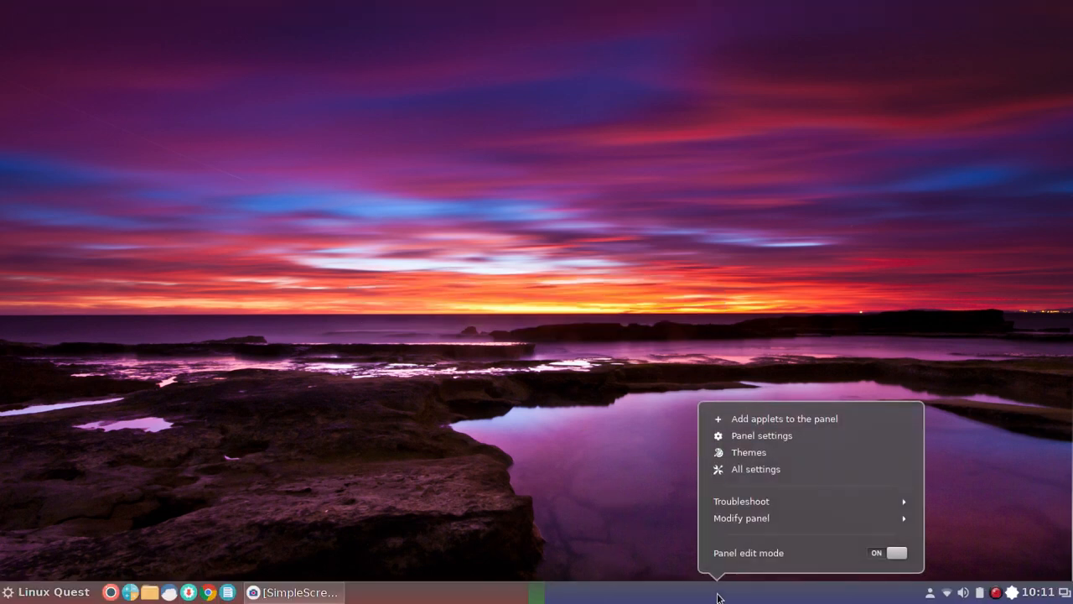
left_click(757, 436)
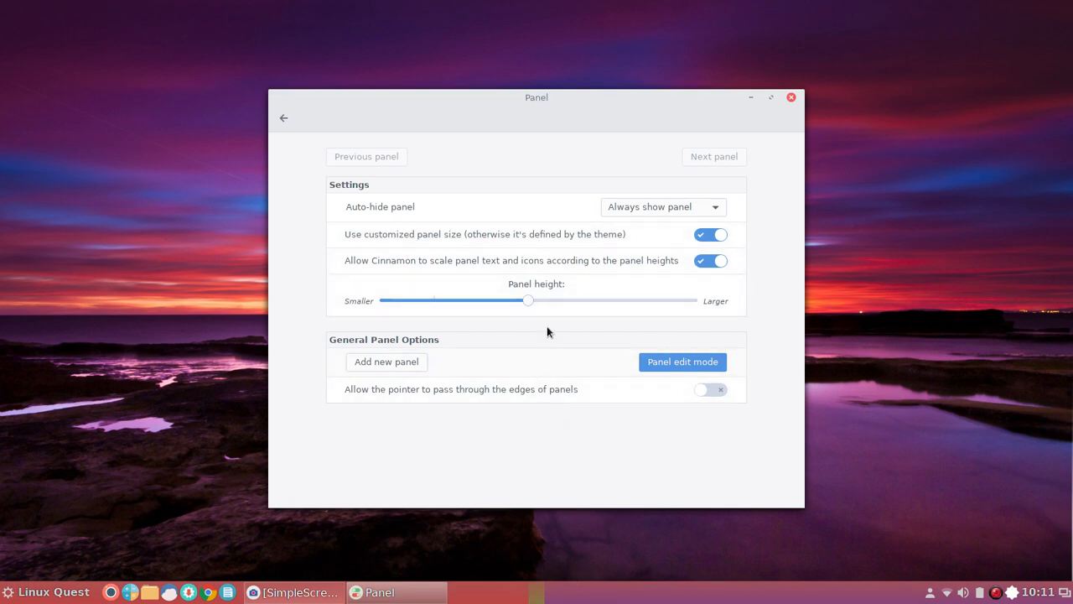
left_click_drag(529, 301, 649, 303)
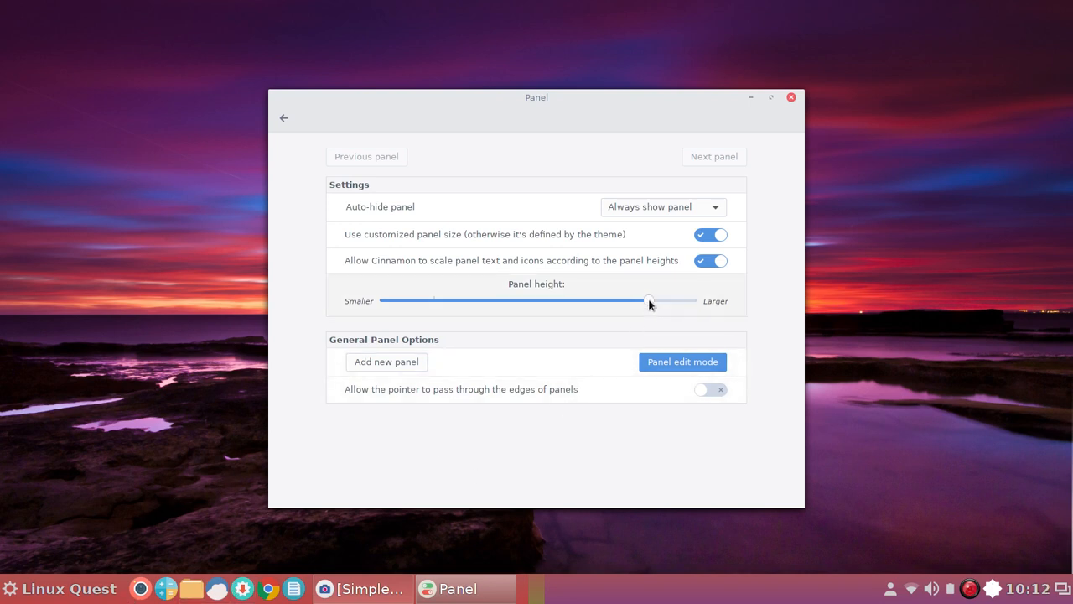
left_click_drag(649, 301, 699, 300)
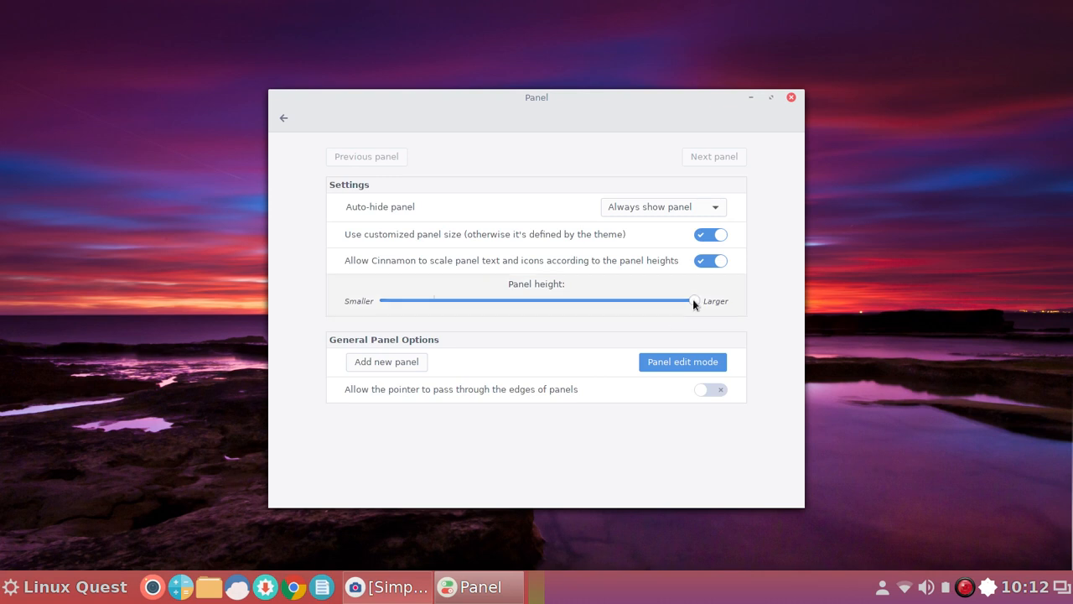
left_click_drag(694, 300, 534, 299)
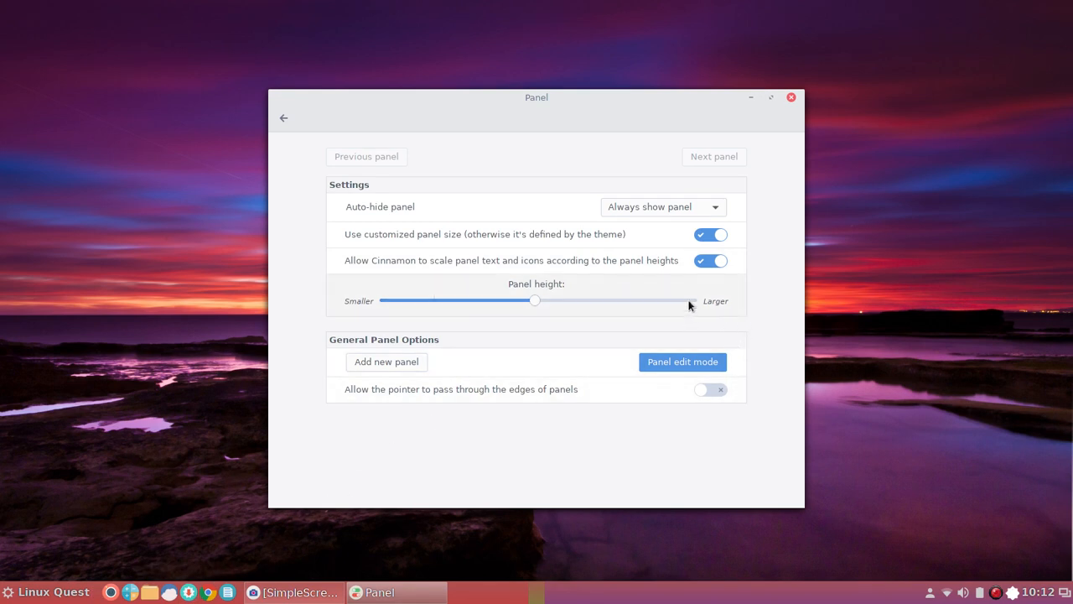
View the available Auto-hide panel choices without changing the selection, then return to System Settings and close it.
left_click(713, 209)
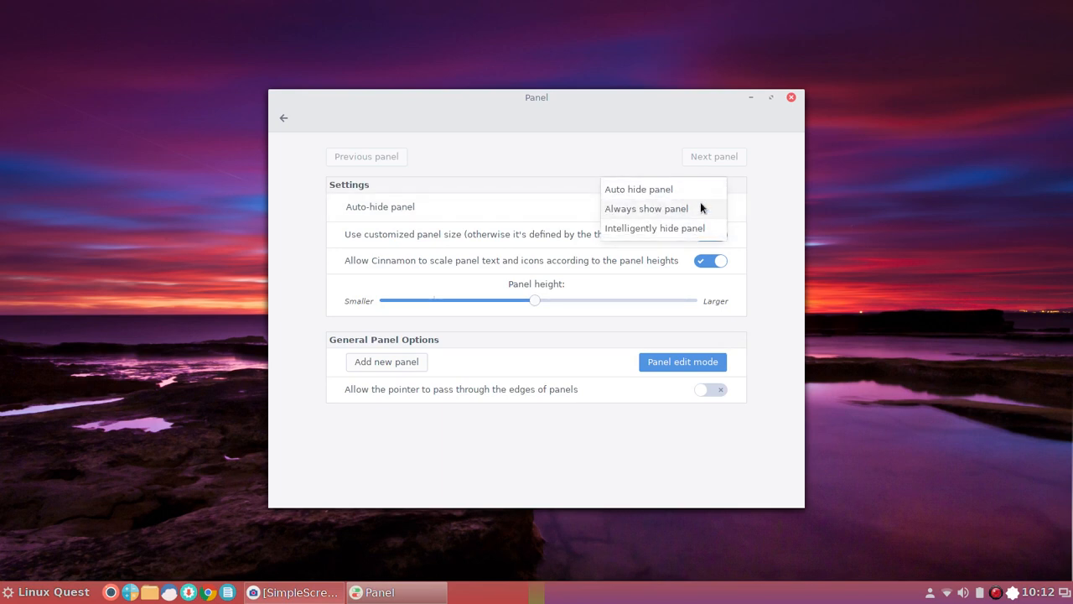
left_click(759, 205)
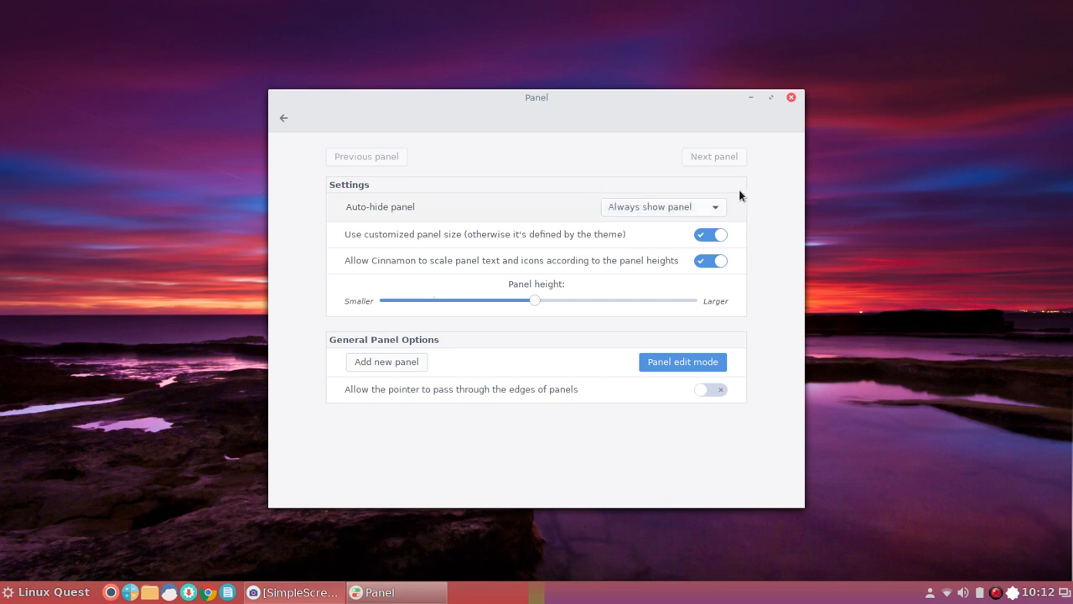
left_click(283, 119)
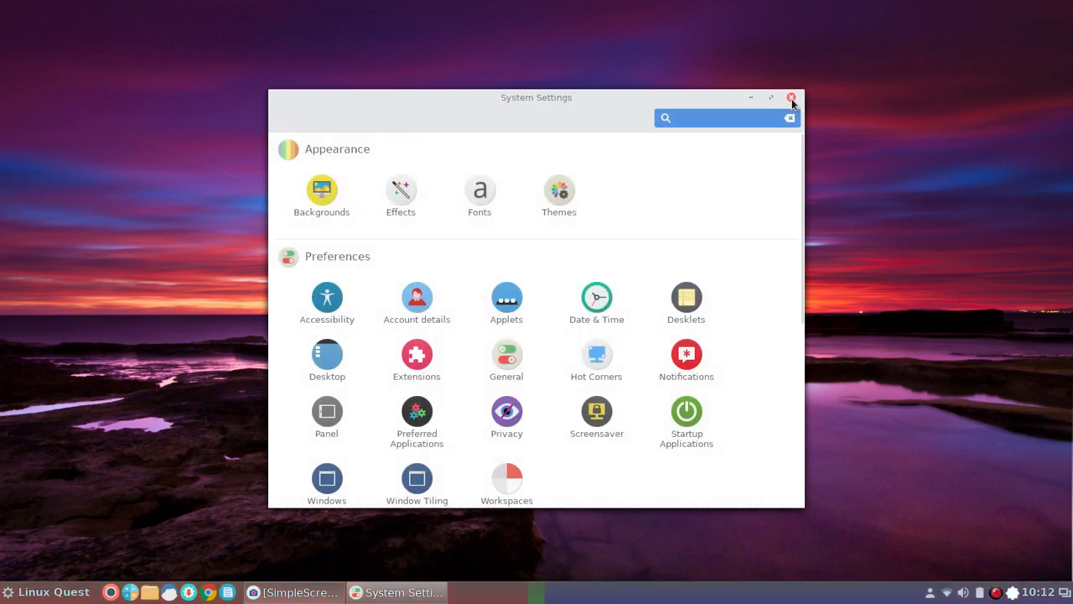
left_click(792, 98)
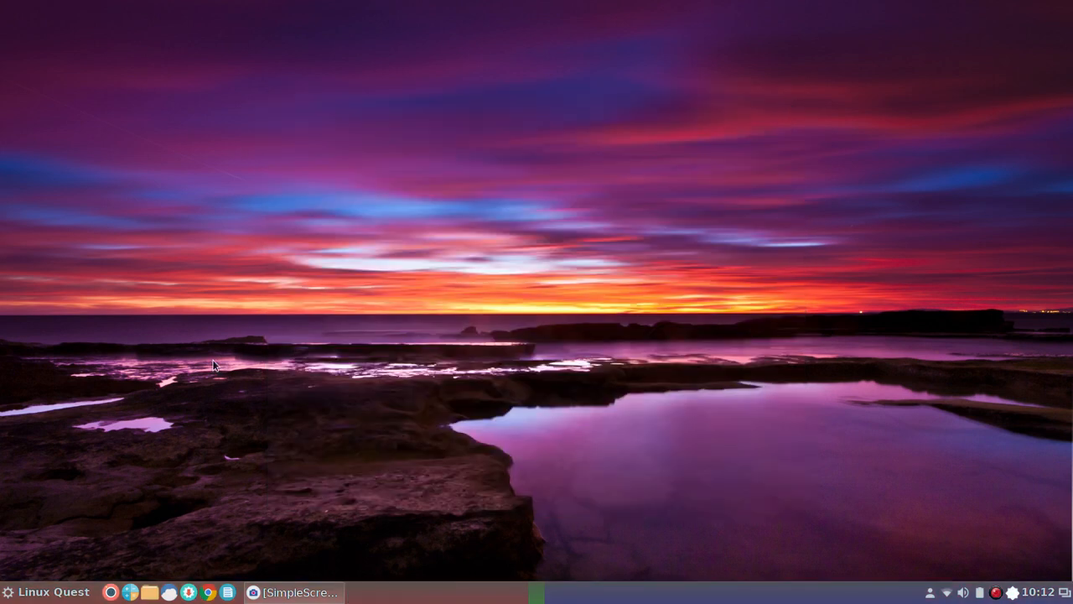
Turn off panel edit mode and dismiss the panel's options.
right_click(673, 591)
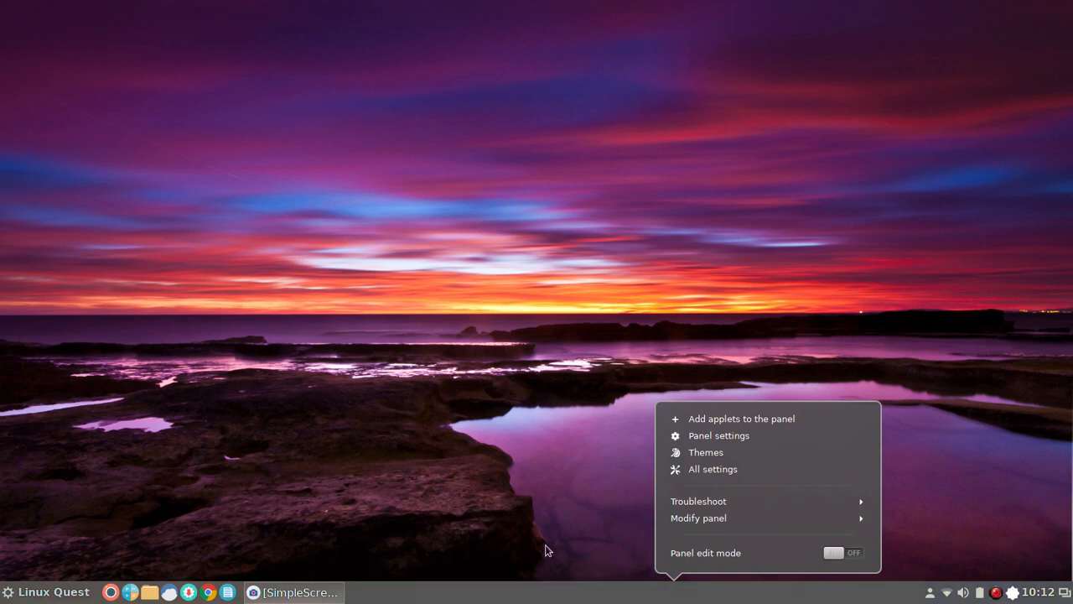
left_click(421, 536)
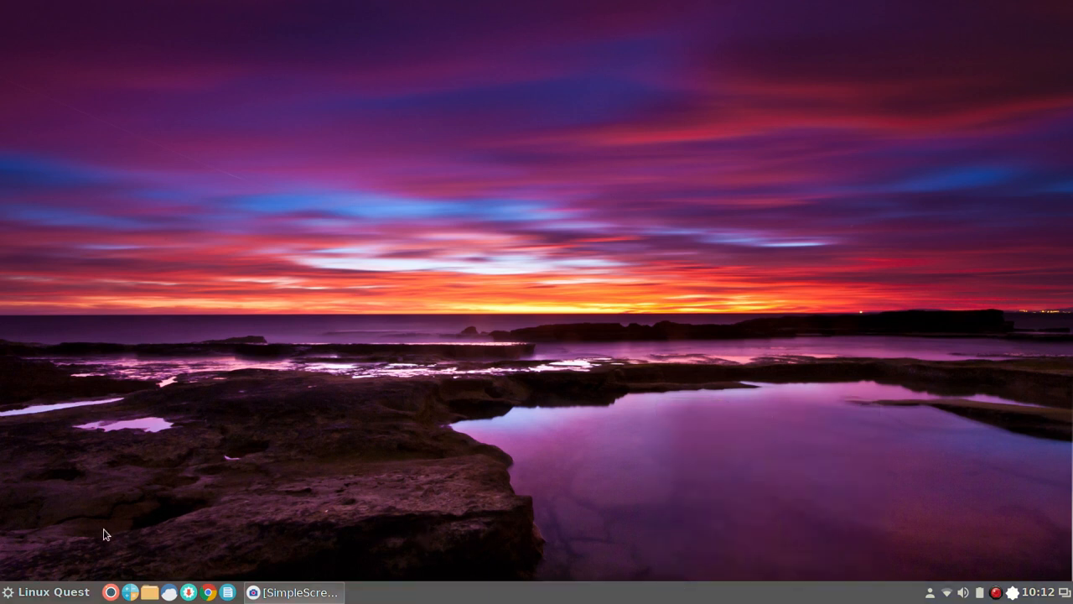
Open the configuration of the application menu applet and set its panel text to Go.
right_click(37, 593)
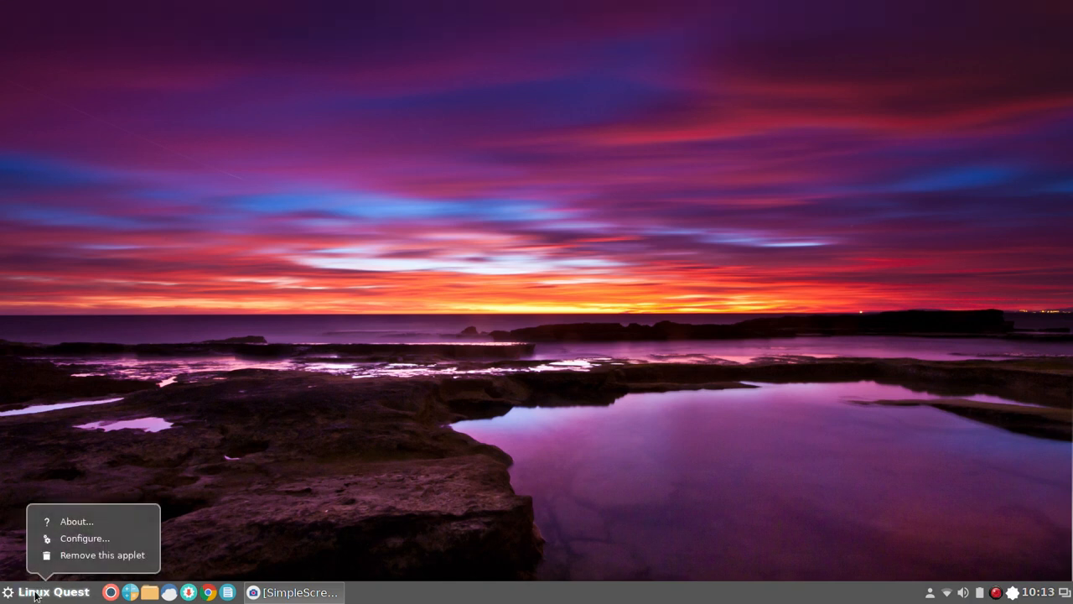
left_click(91, 539)
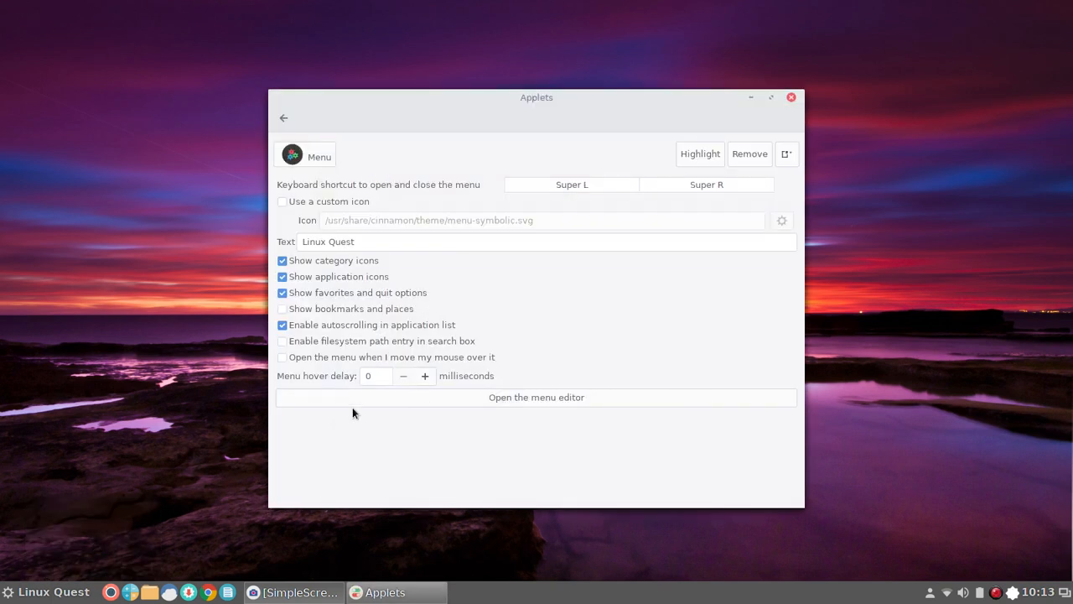
left_click(386, 241)
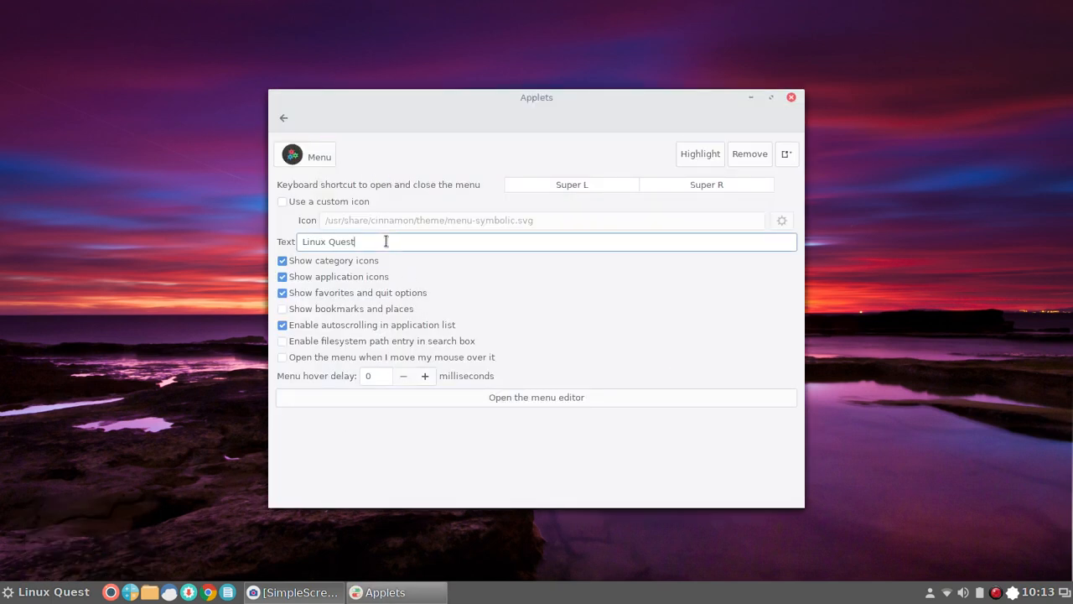
key("BackSpace")
key("BackSpace")
key("BackSpace")
key("BackSpace")
key("BackSpace")
key("BackSpace")
key("BackSpace")
key("BackSpace")
key("BackSpace")
key("BackSpace")
key("BackSpace")
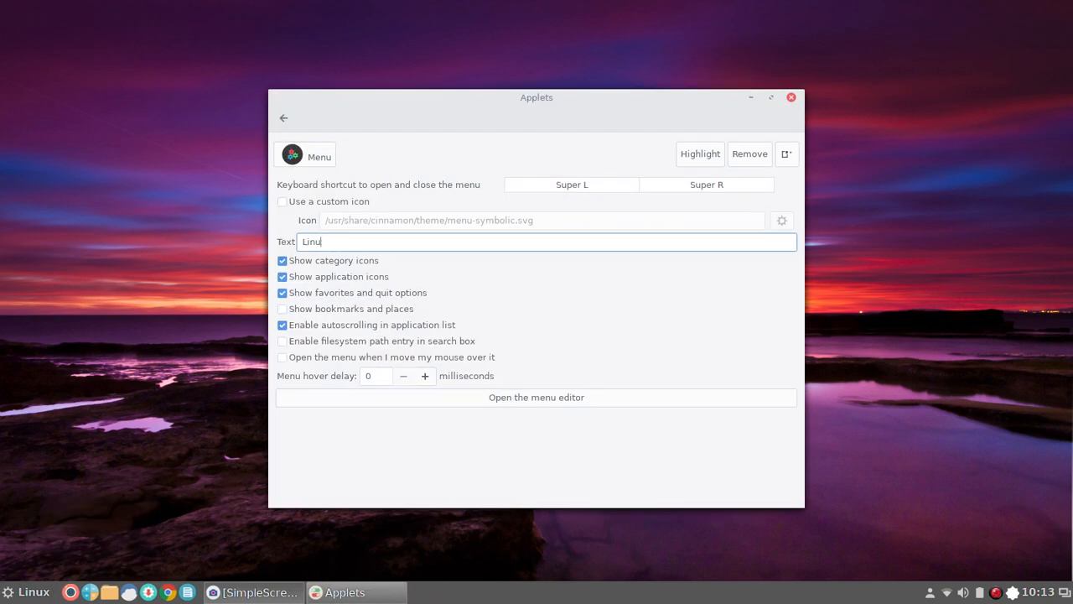
type("Go")
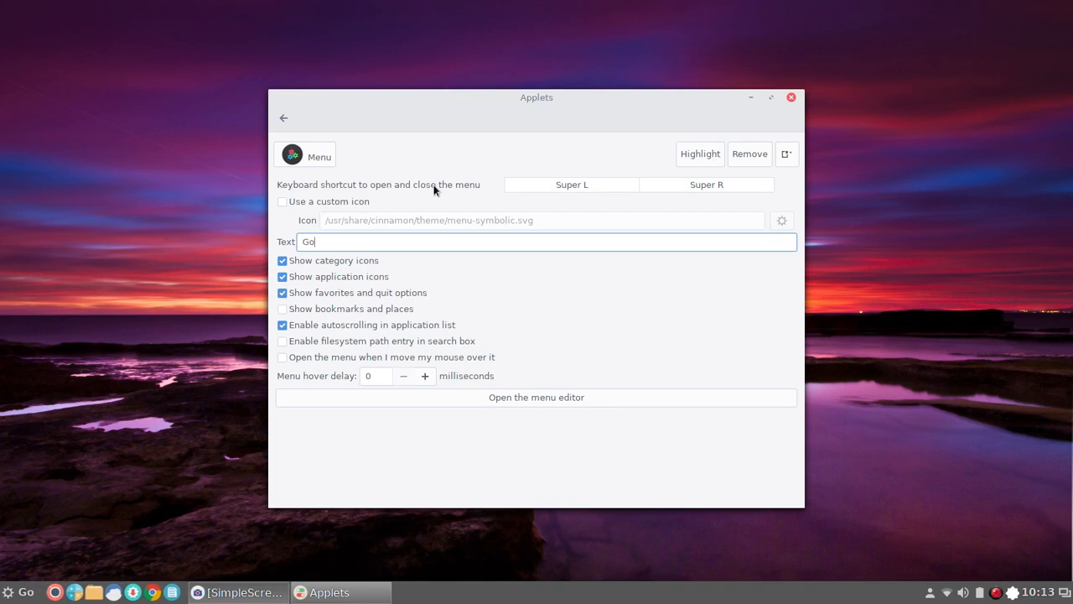
Disable Show favorites and quit options for the menu applet, then return to System Settings and close it.
left_click(358, 293)
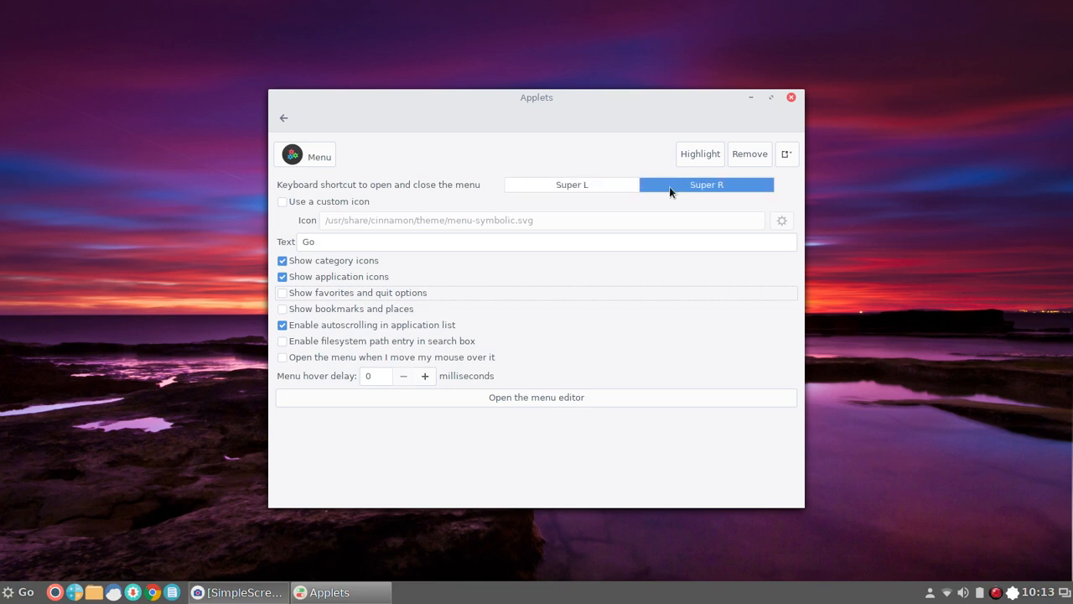
left_click(283, 119)
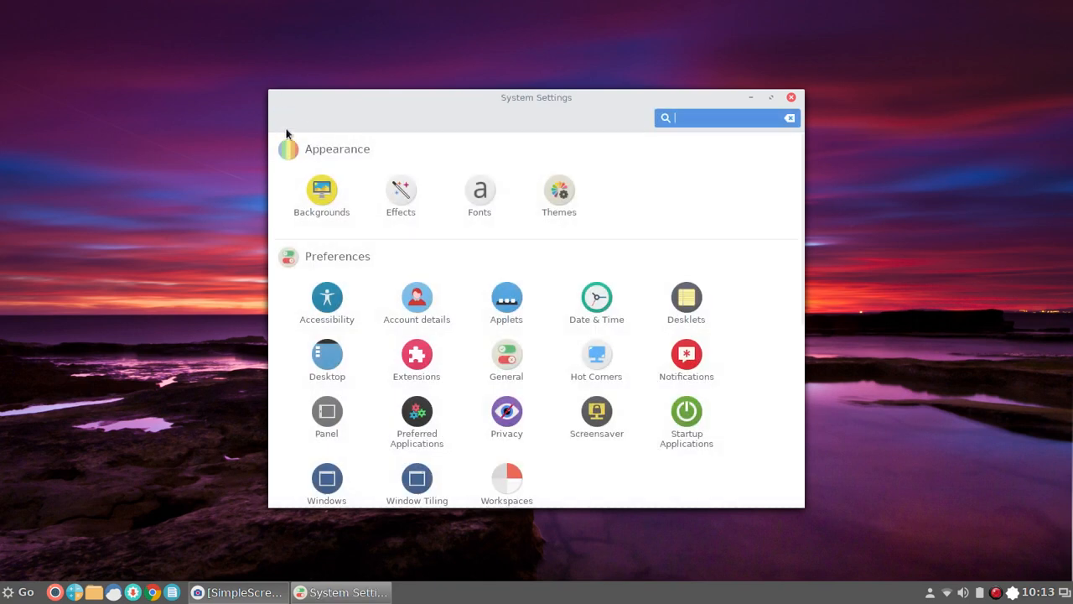
left_click(790, 97)
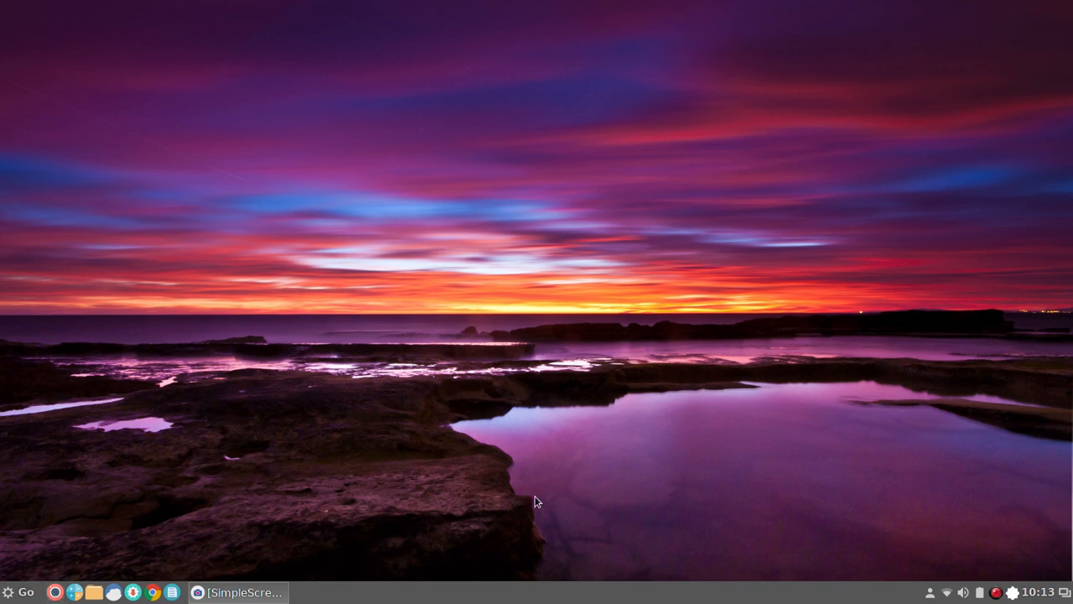
Move the first launcher on the panel to the place just before the Chrome launcher.
left_click(56, 593)
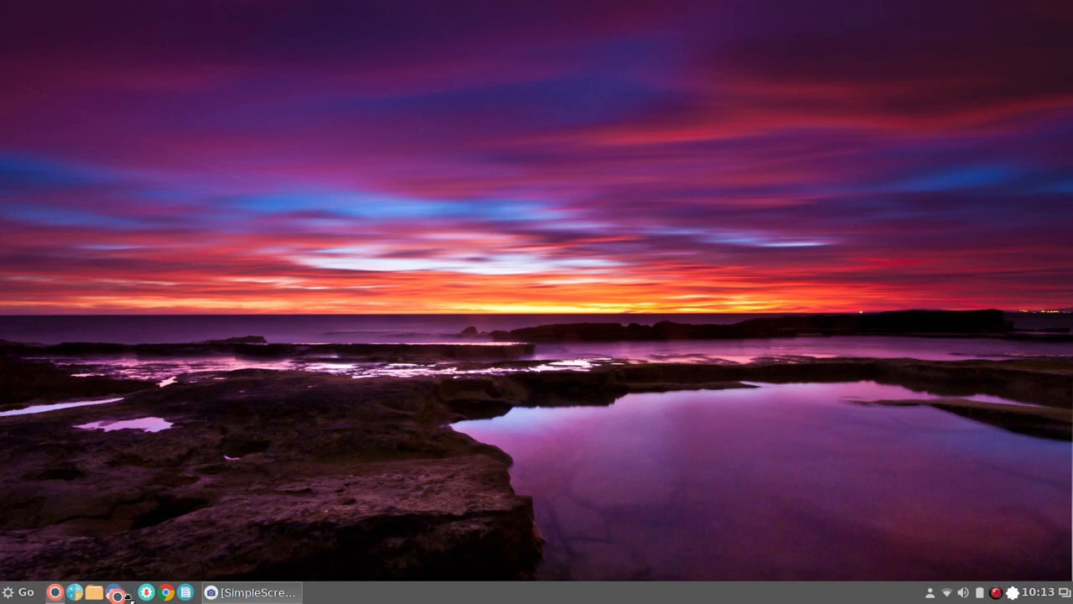
left_click_drag(91, 585, 131, 595)
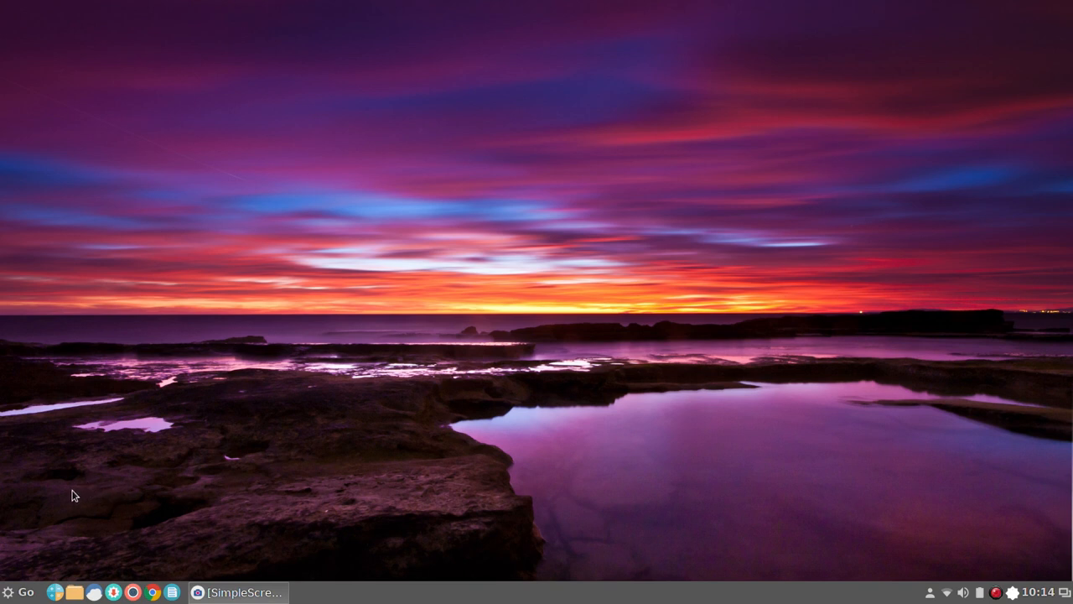
Add LibreOffice Writer from the Office category to the panel, then dismiss the application menu.
left_click(22, 592)
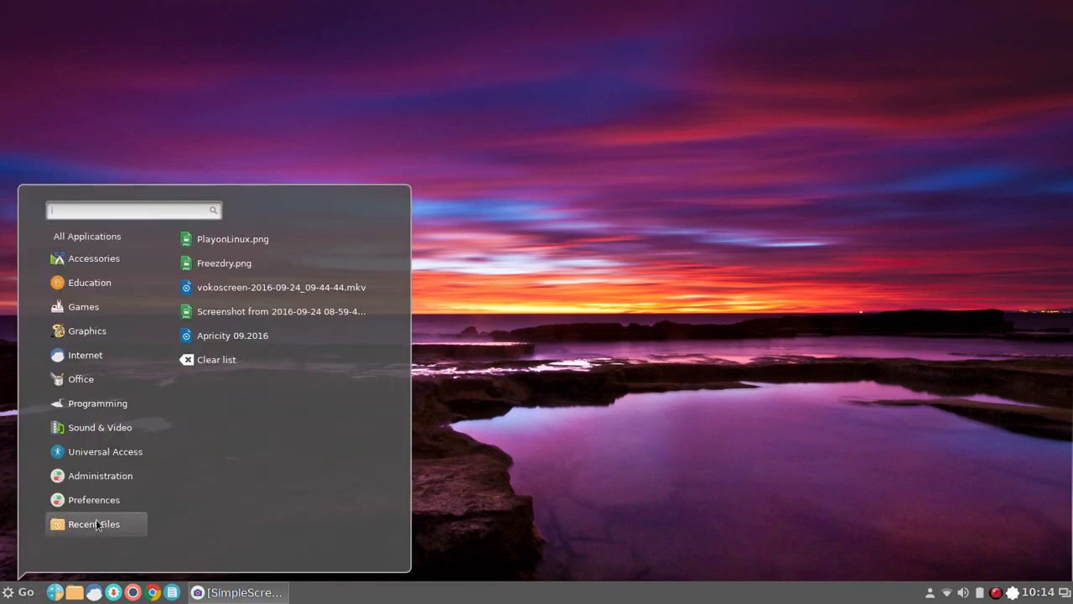
mouse_move(93, 406)
mouse_move(94, 379)
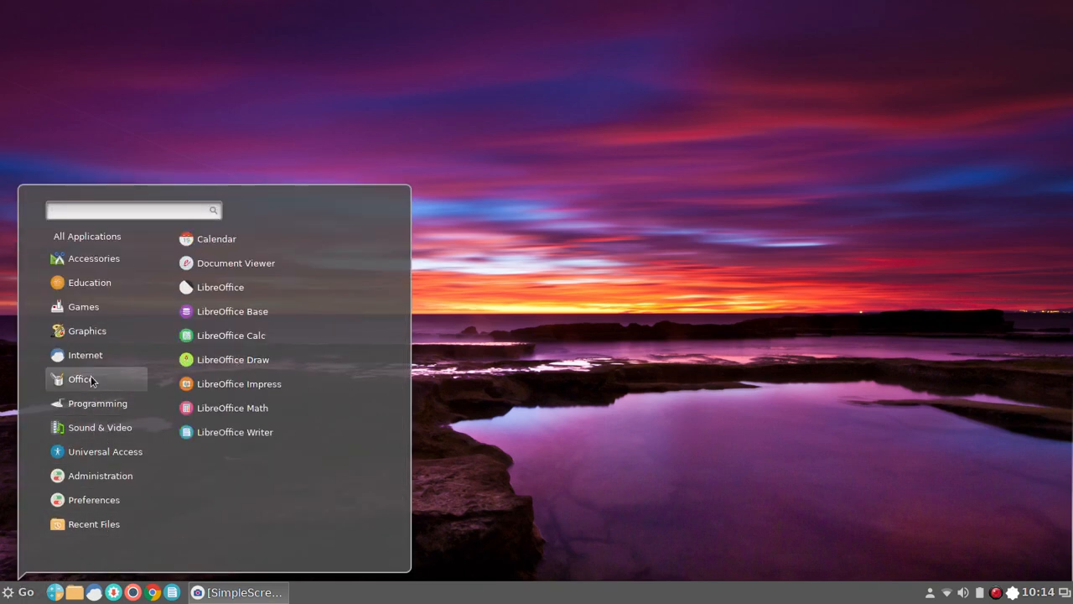
right_click(254, 432)
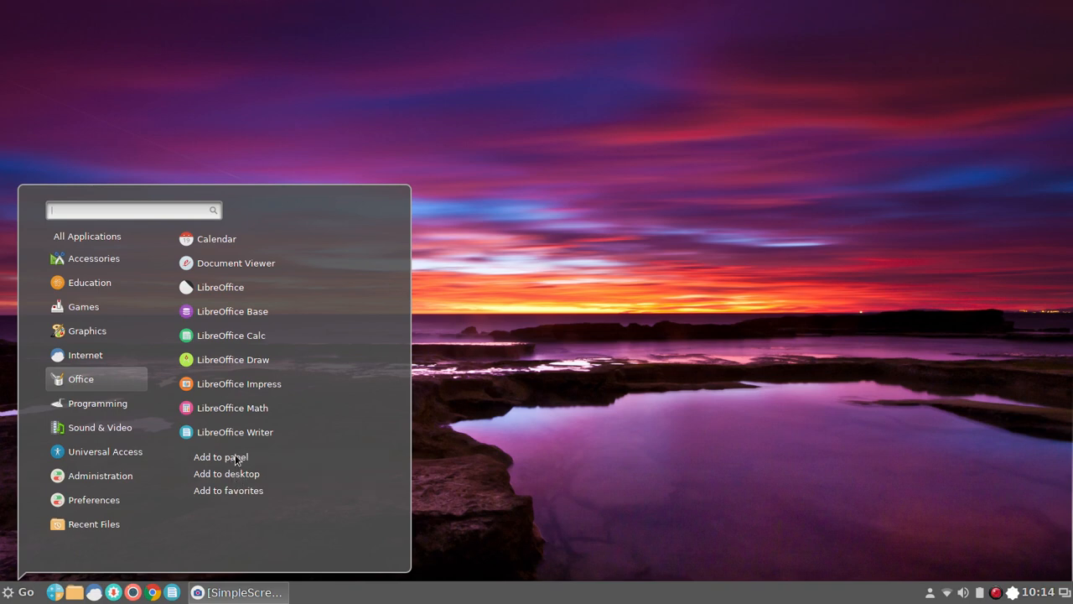
left_click(235, 457)
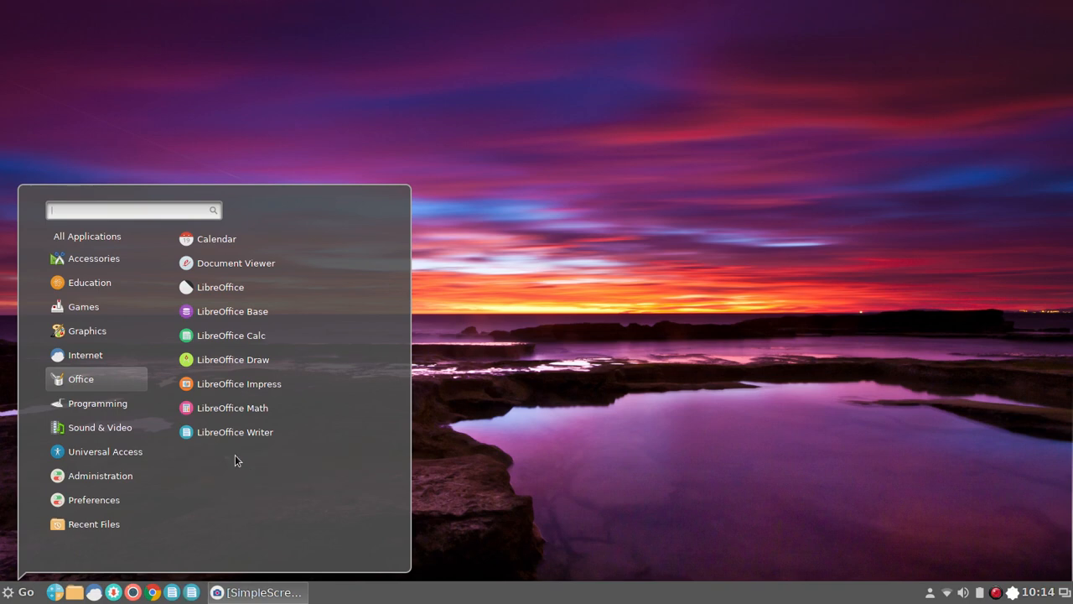
left_click(531, 407)
Remove the duplicate LibreOffice Writer launcher from the panel.
right_click(191, 591)
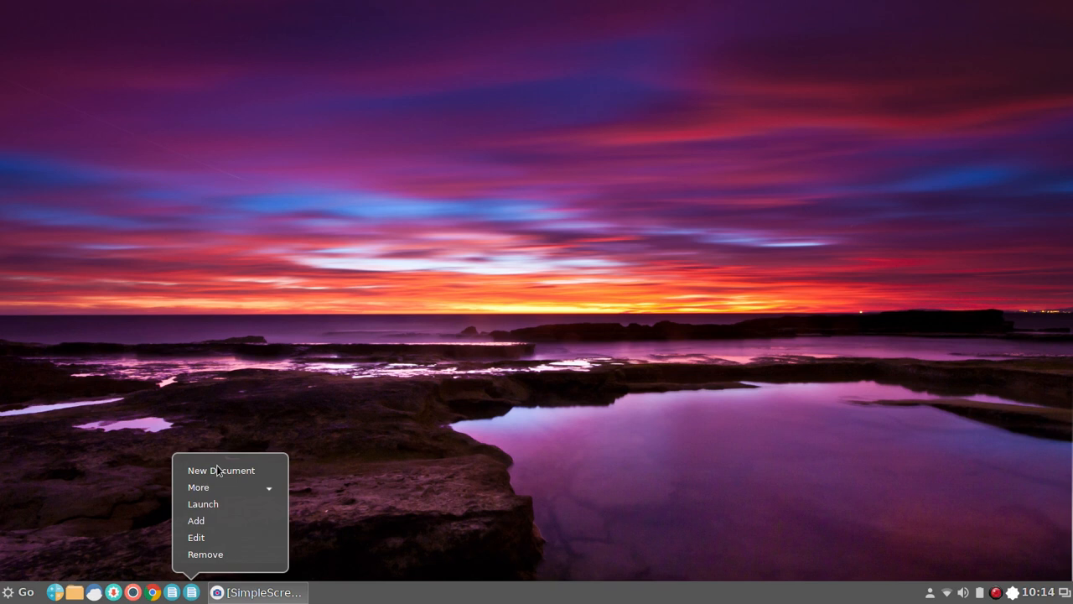
left_click(201, 555)
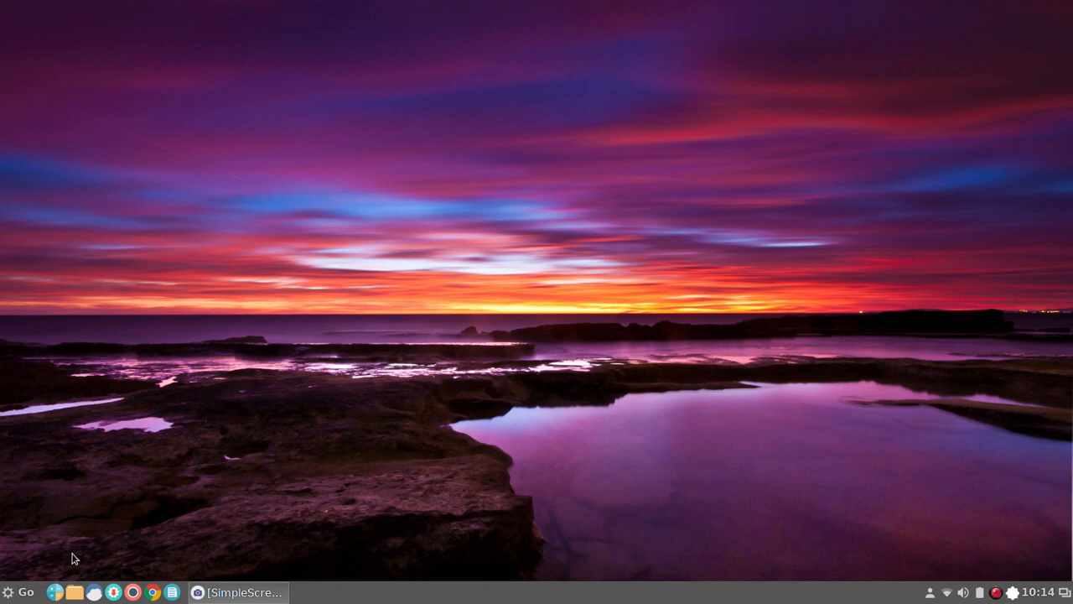
Open the home folder in the file manager and review the Views and Behavior settings in its preferences.
left_click(77, 594)
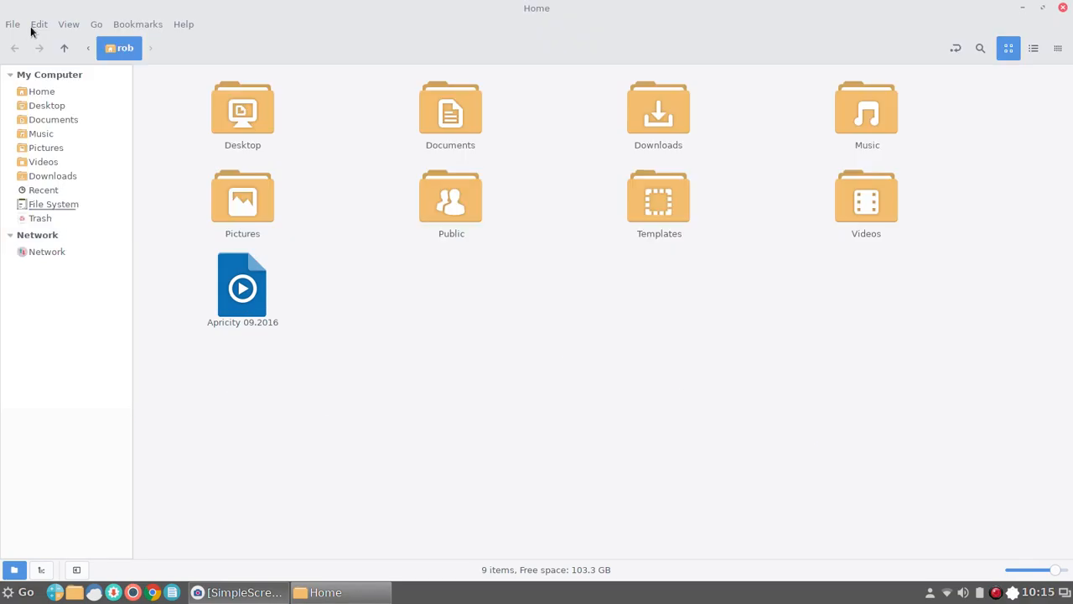
left_click(40, 25)
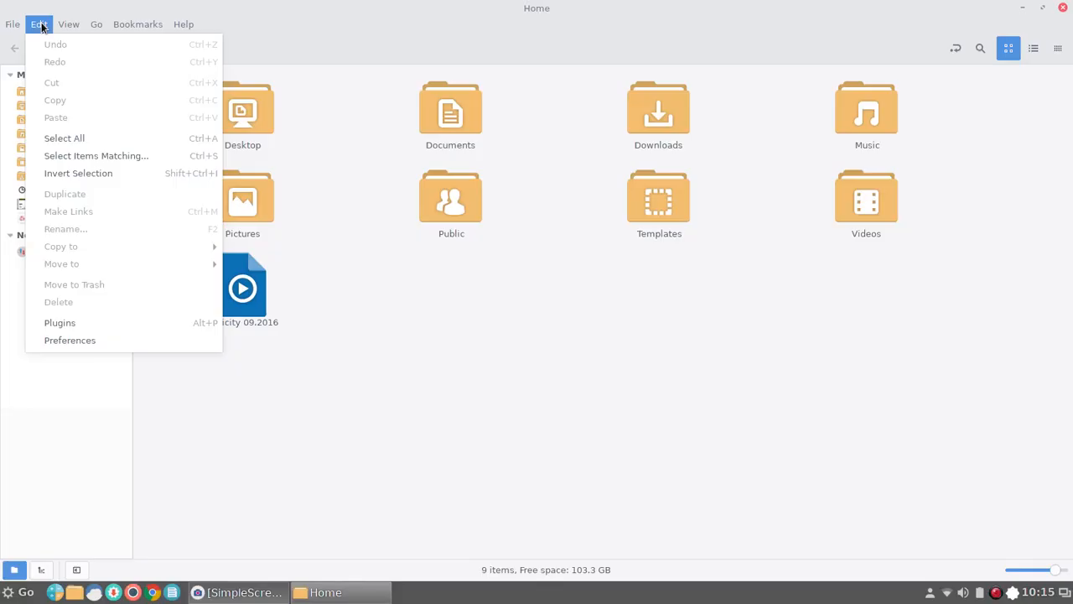
mouse_move(62, 21)
left_click(98, 338)
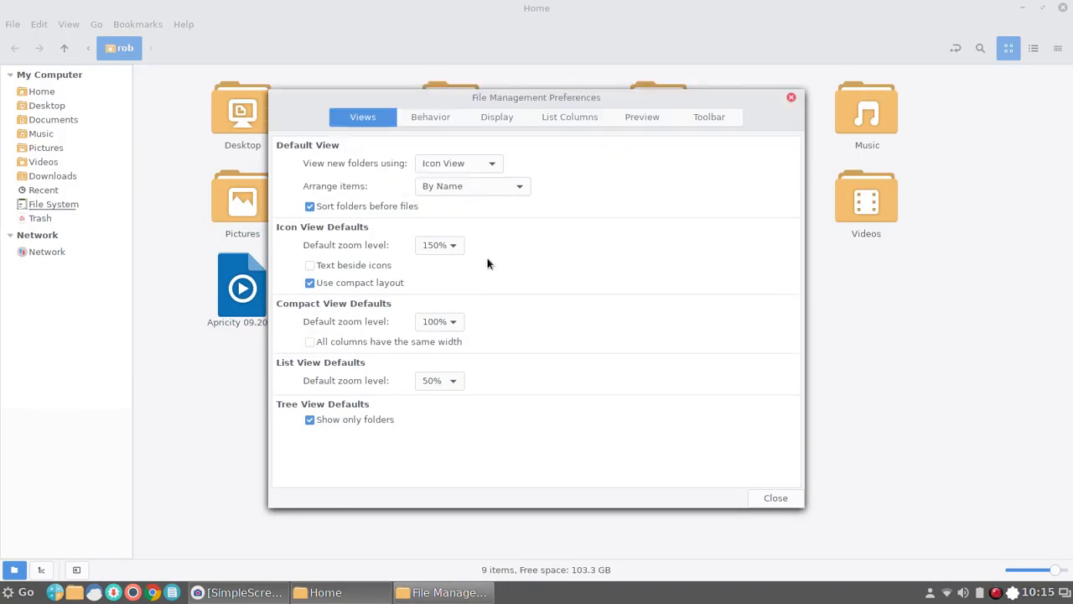
left_click(437, 123)
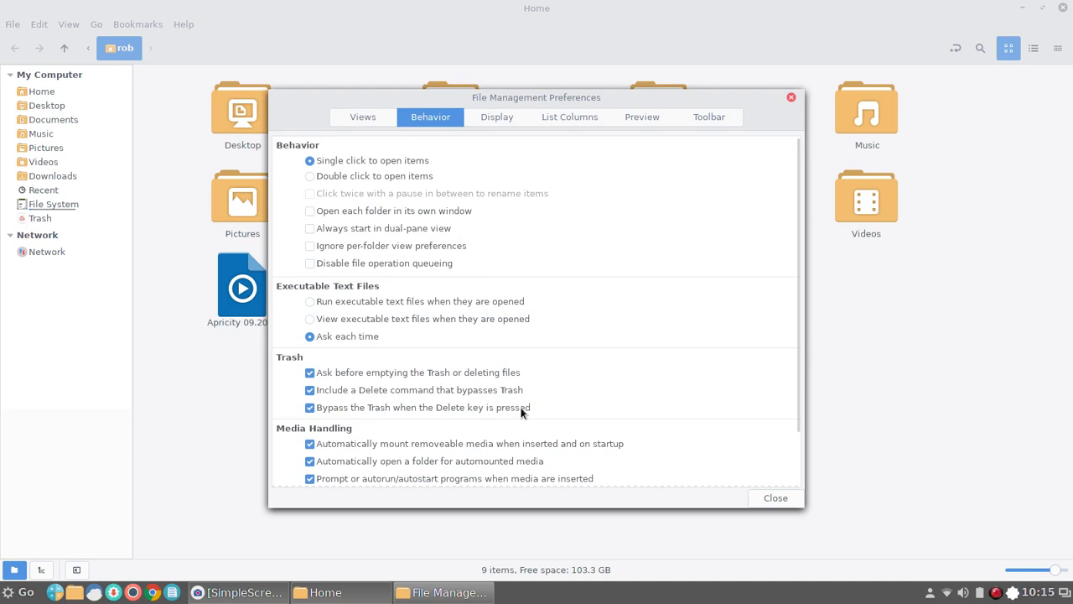
left_click(371, 120)
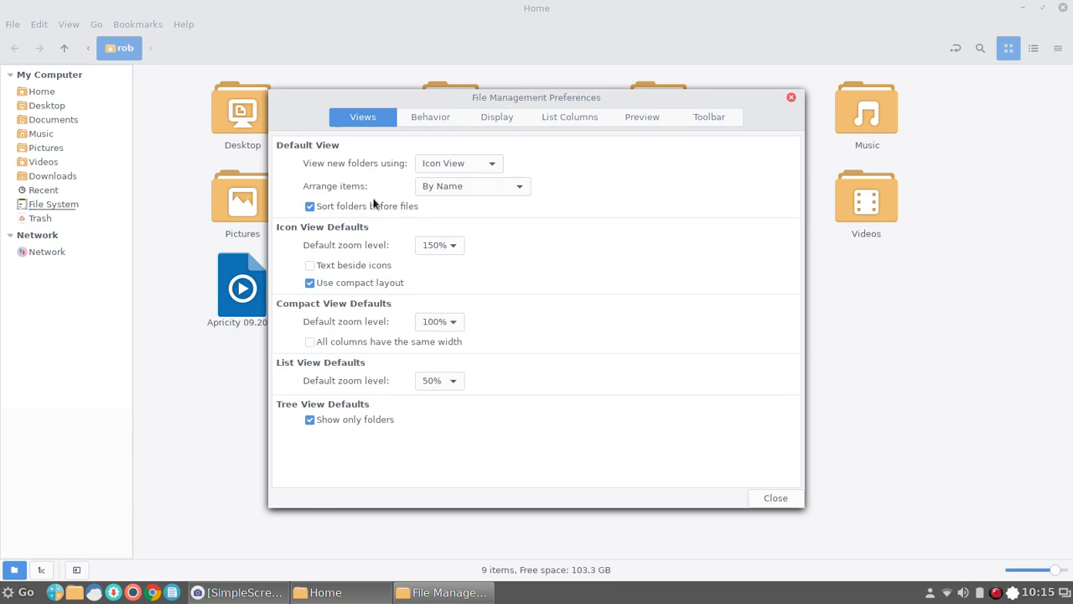
left_click(790, 97)
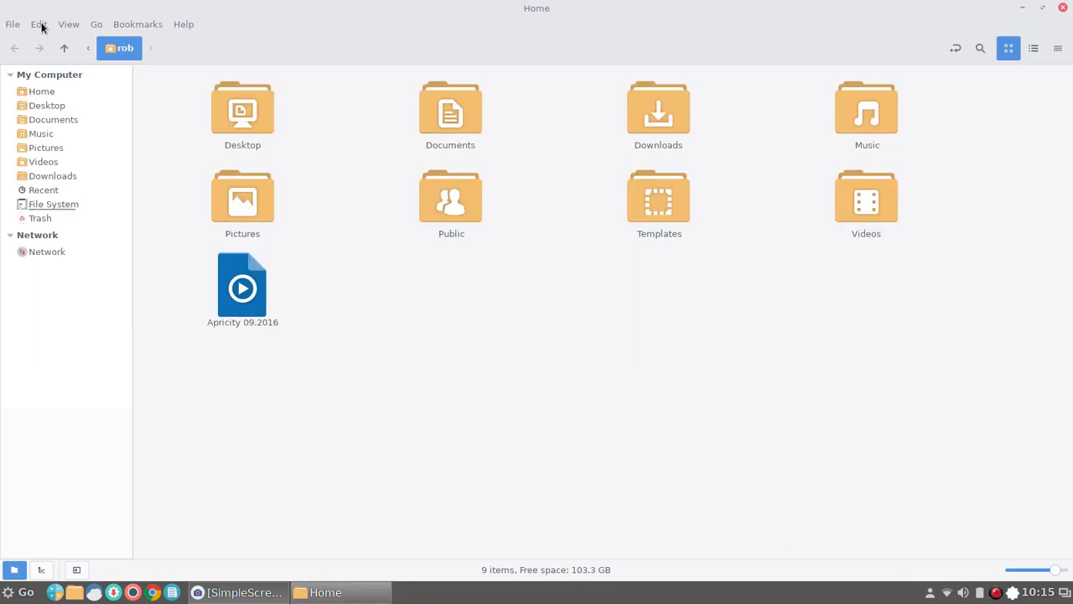
left_click(39, 24)
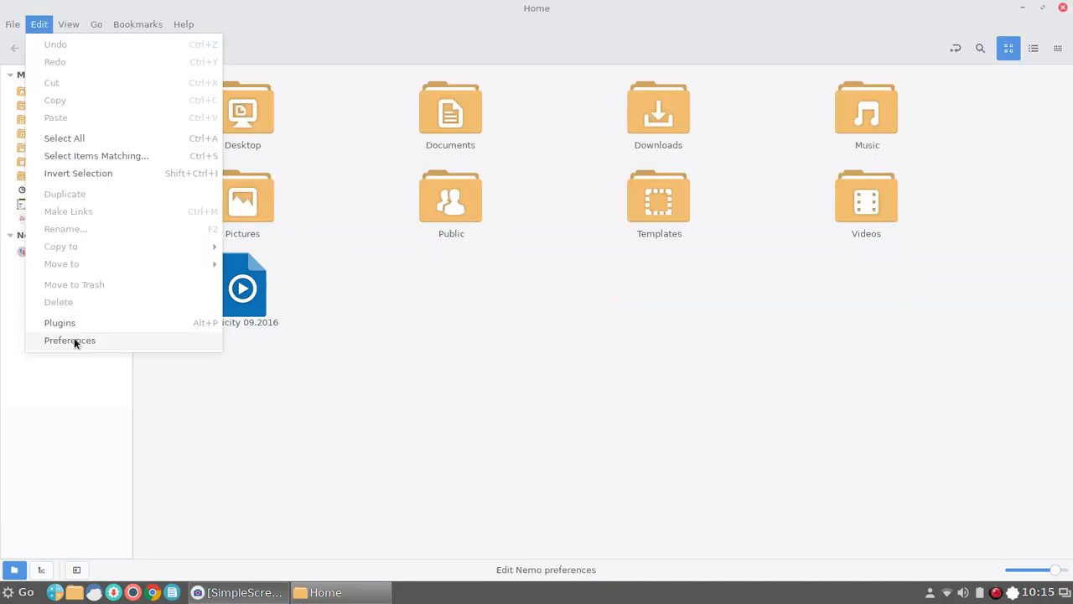
left_click(74, 337)
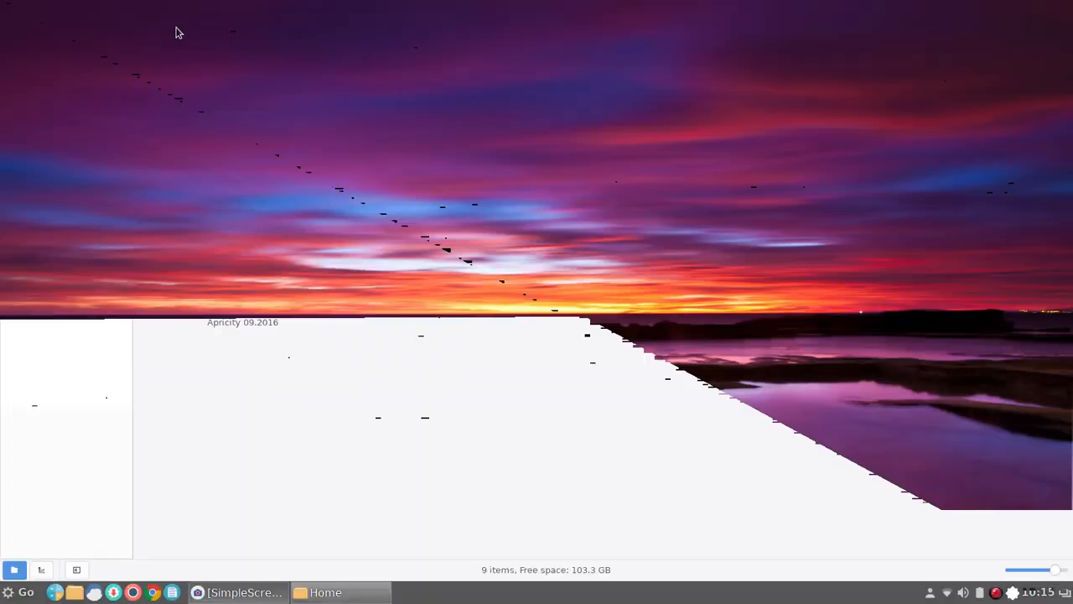
View the file manager's About information, then close it and the Home window.
left_click(184, 24)
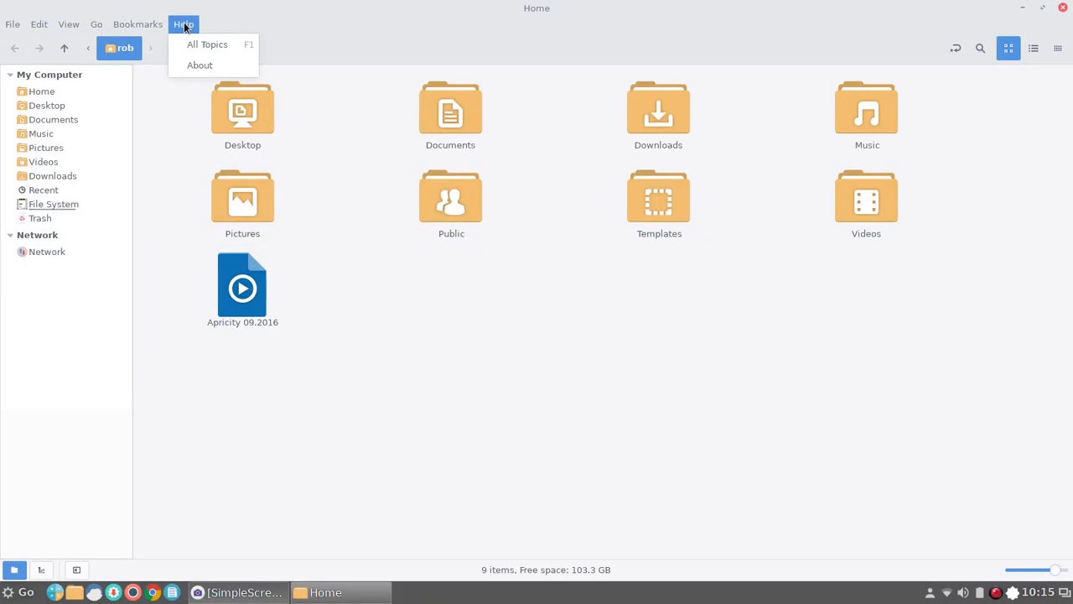
left_click(200, 66)
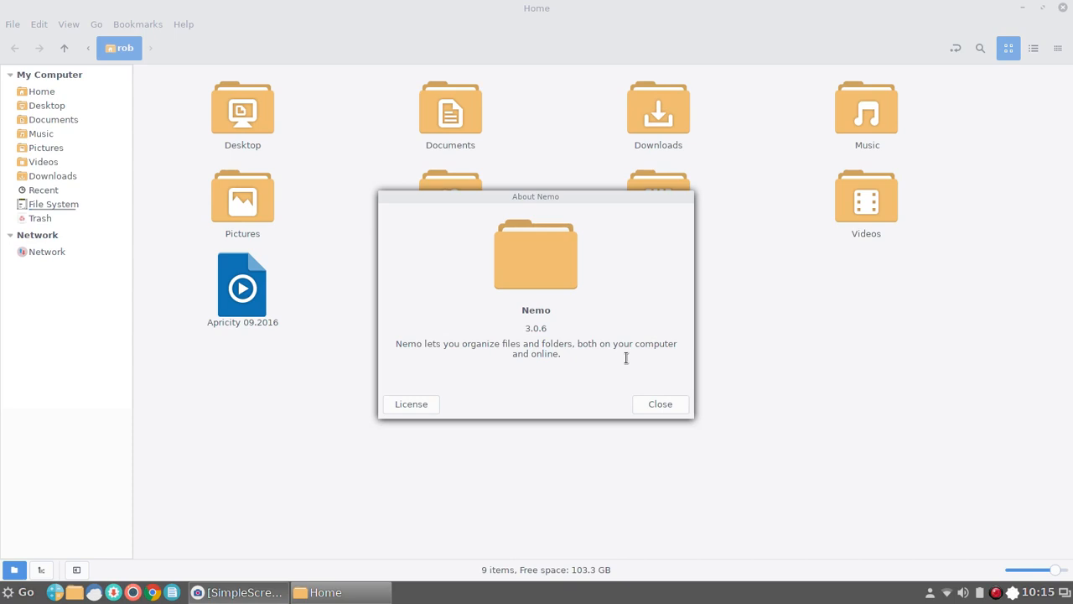
left_click(659, 403)
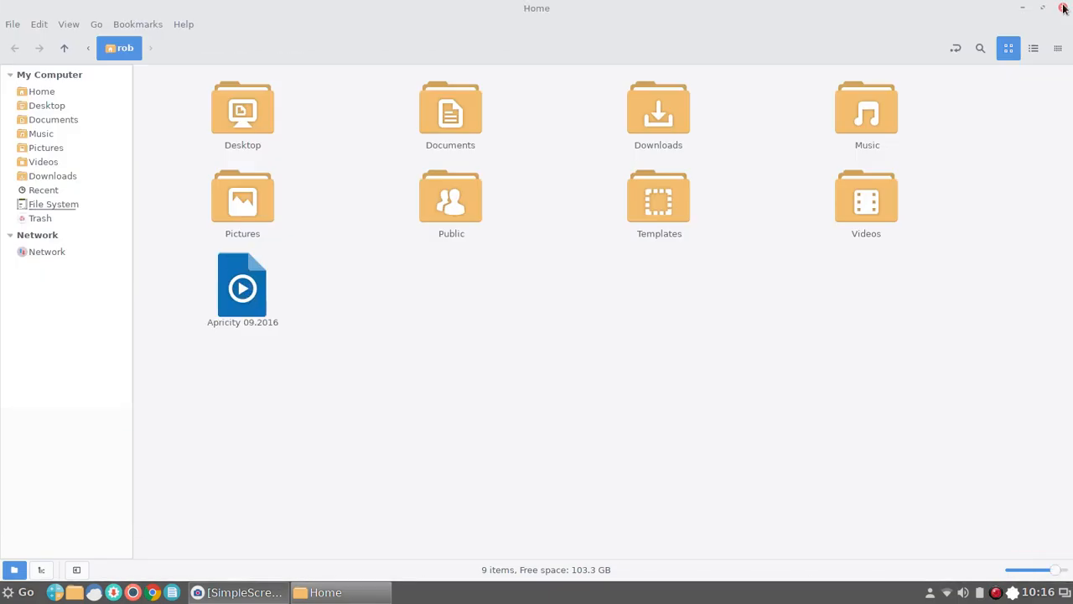
left_click(1063, 7)
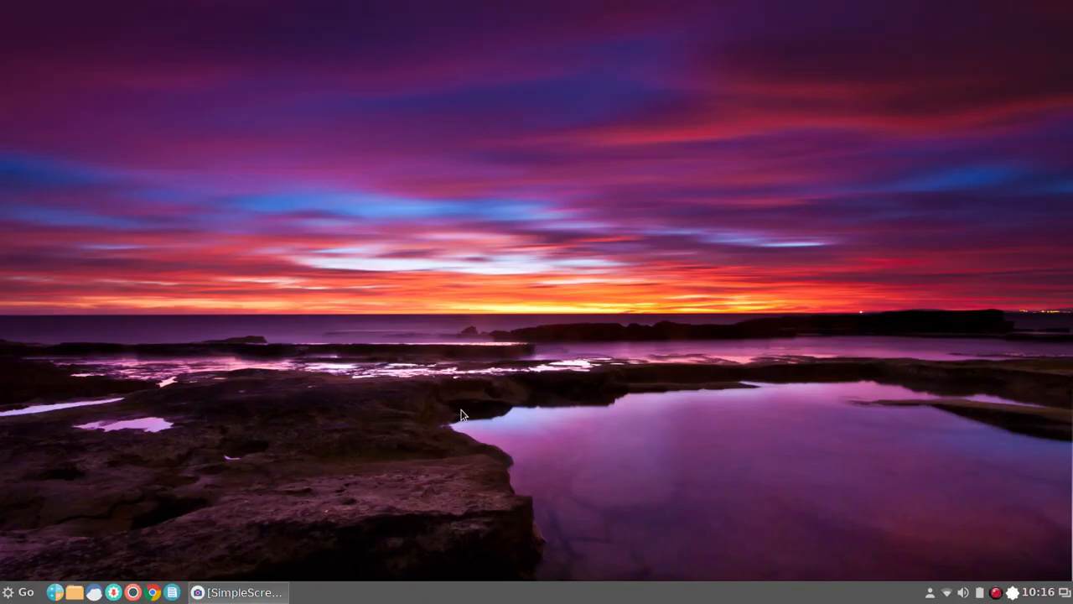
Browse the full application list and open the Keyboard settings.
left_click(18, 596)
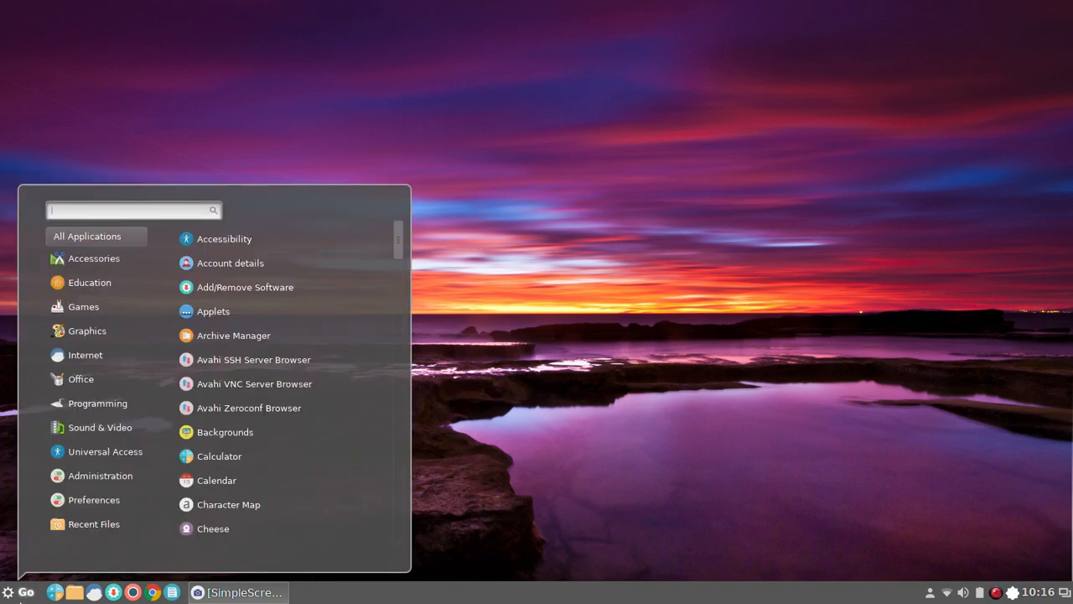
scroll(250, 503, "down", 5)
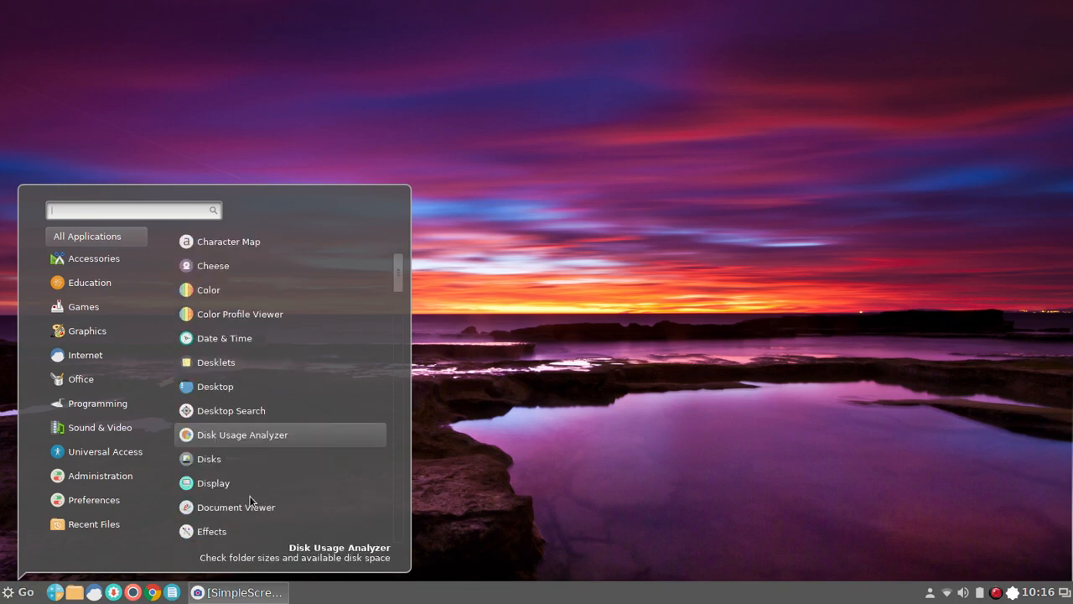
scroll(249, 500, "down", 3)
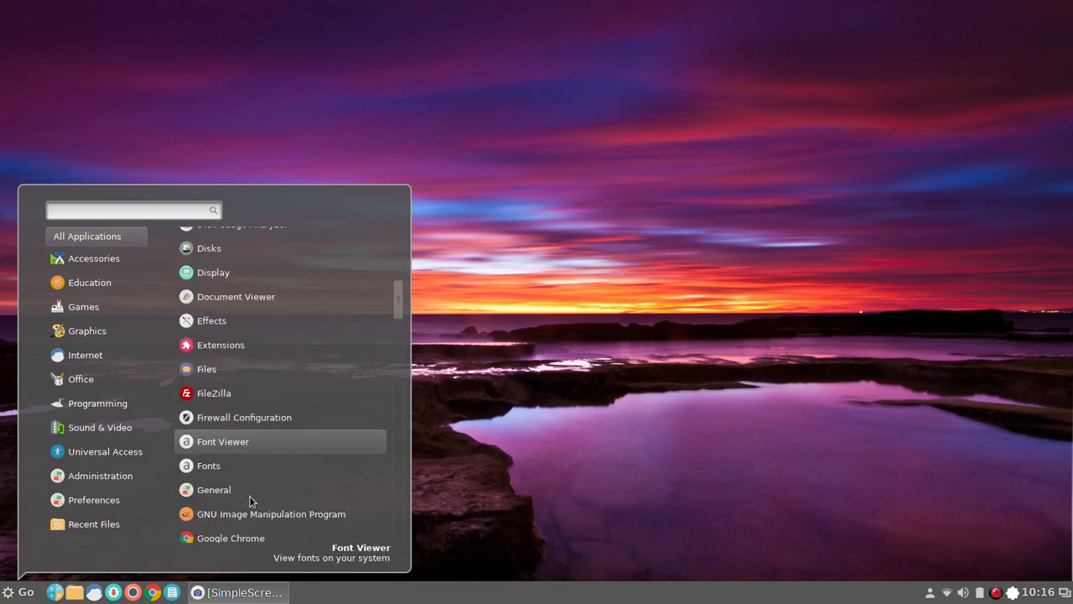
scroll(249, 498, "down", 4)
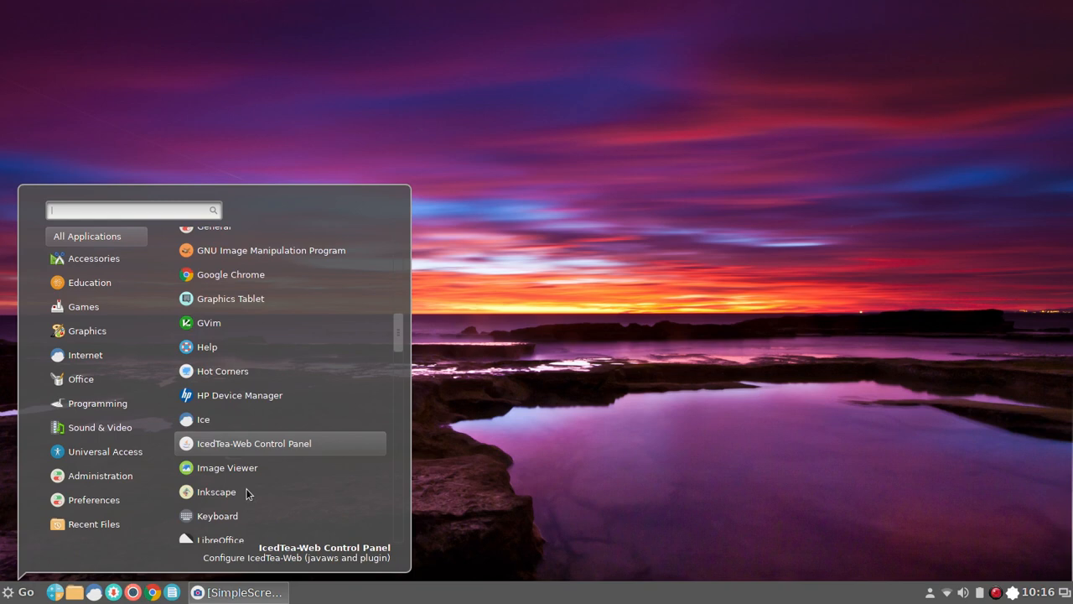
scroll(248, 494, "down", 3)
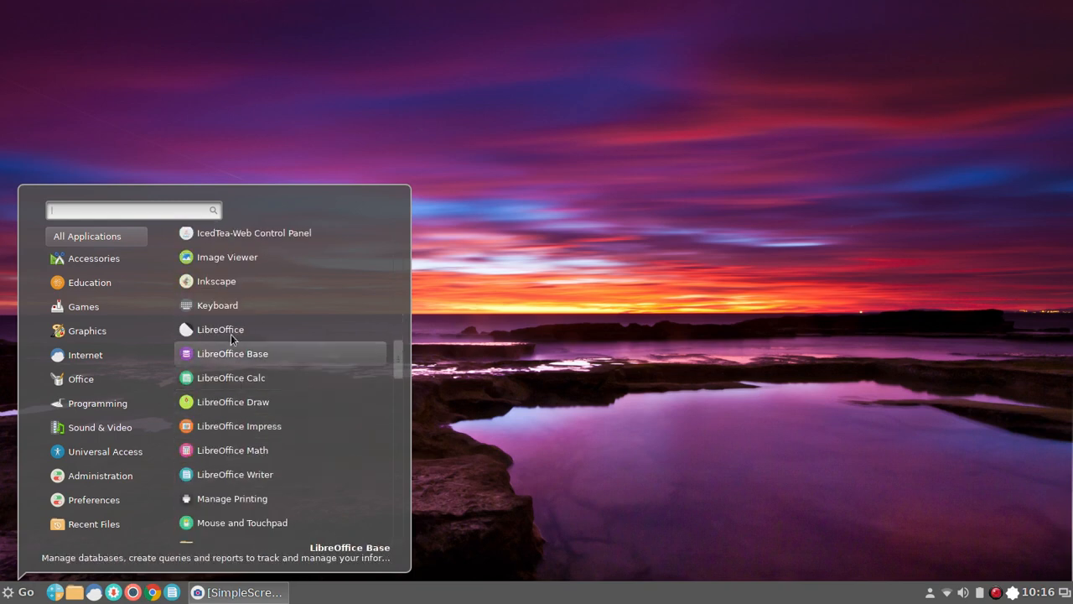
left_click(414, 316)
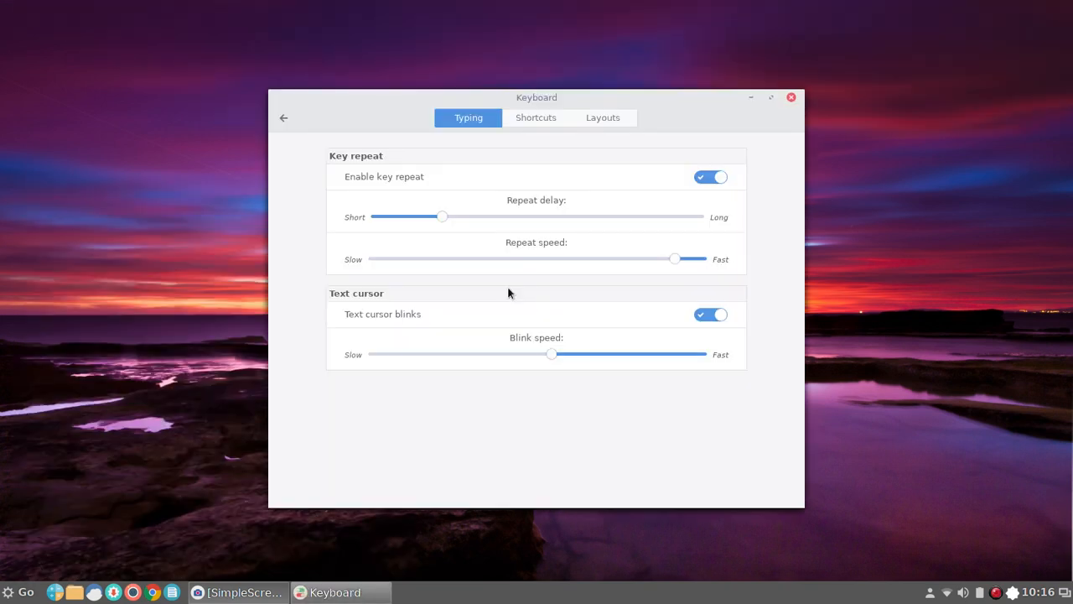
Review the keyboard shortcuts in the General and Windows categories and their subcategories, and look at the keyboard layouts.
left_click(543, 123)
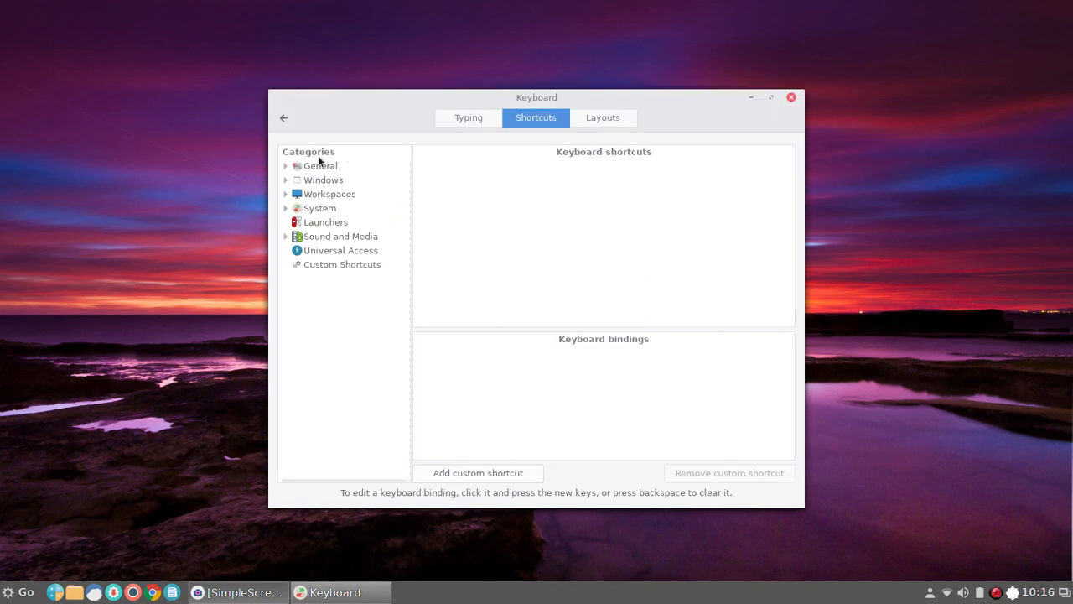
left_click(285, 167)
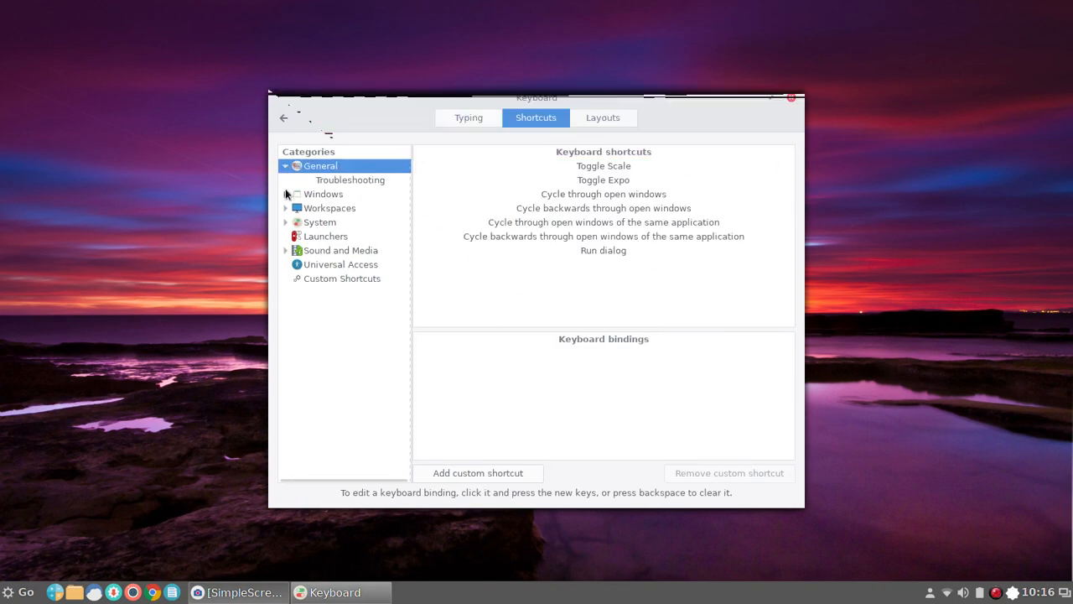
left_click(285, 193)
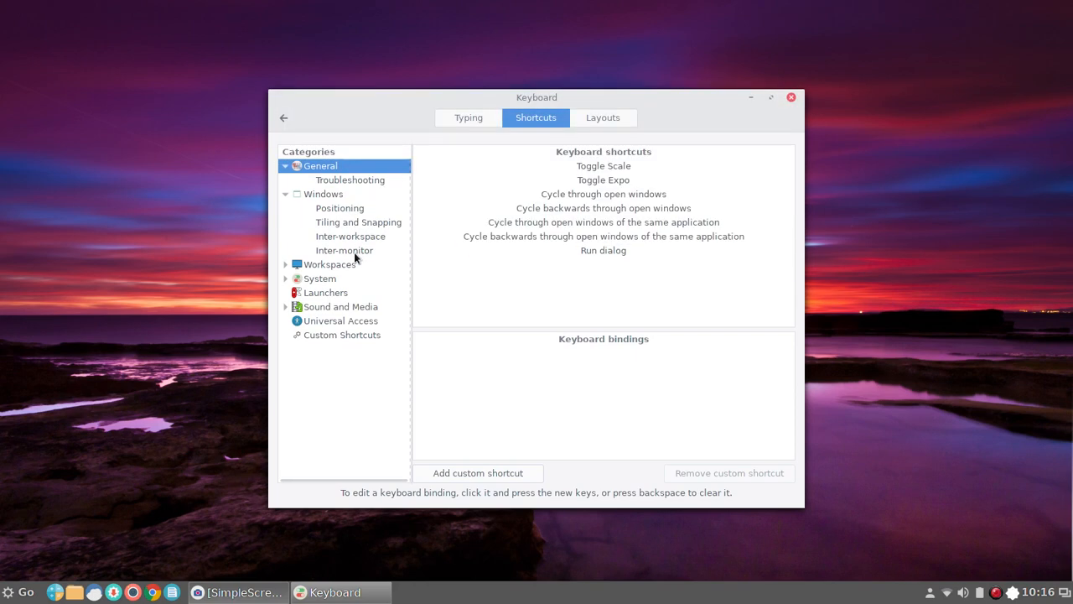
left_click(355, 250)
left_click(353, 236)
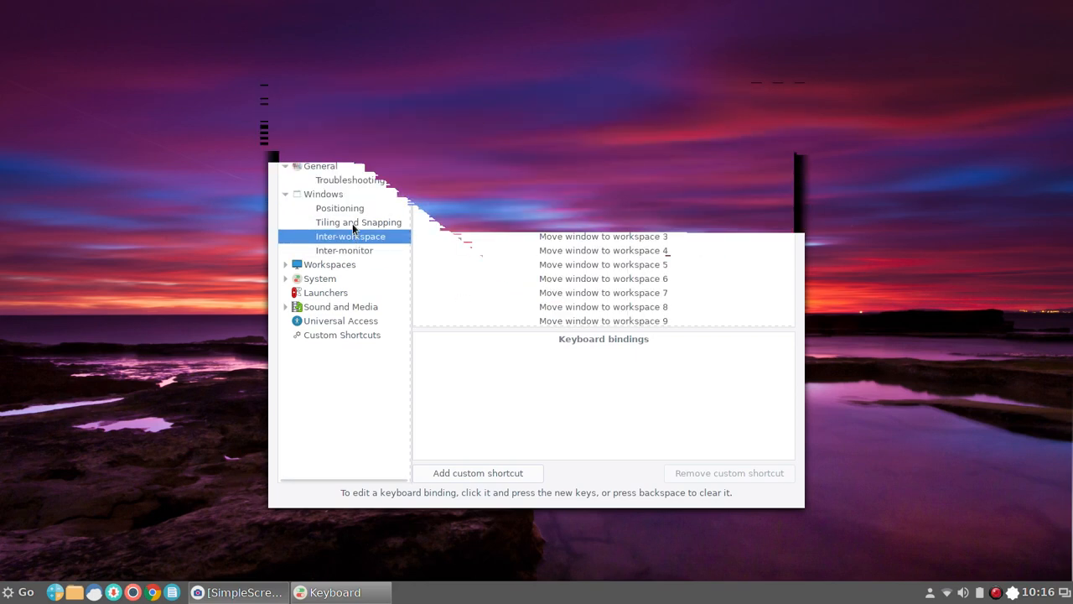
left_click(350, 223)
left_click(345, 207)
left_click(347, 179)
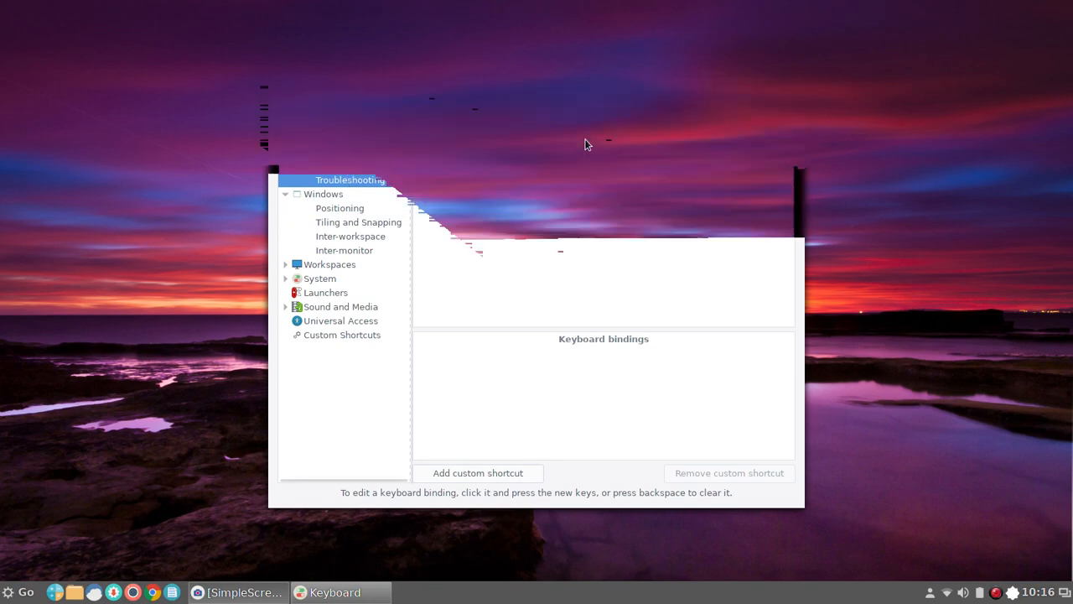
left_click(602, 118)
left_click(528, 119)
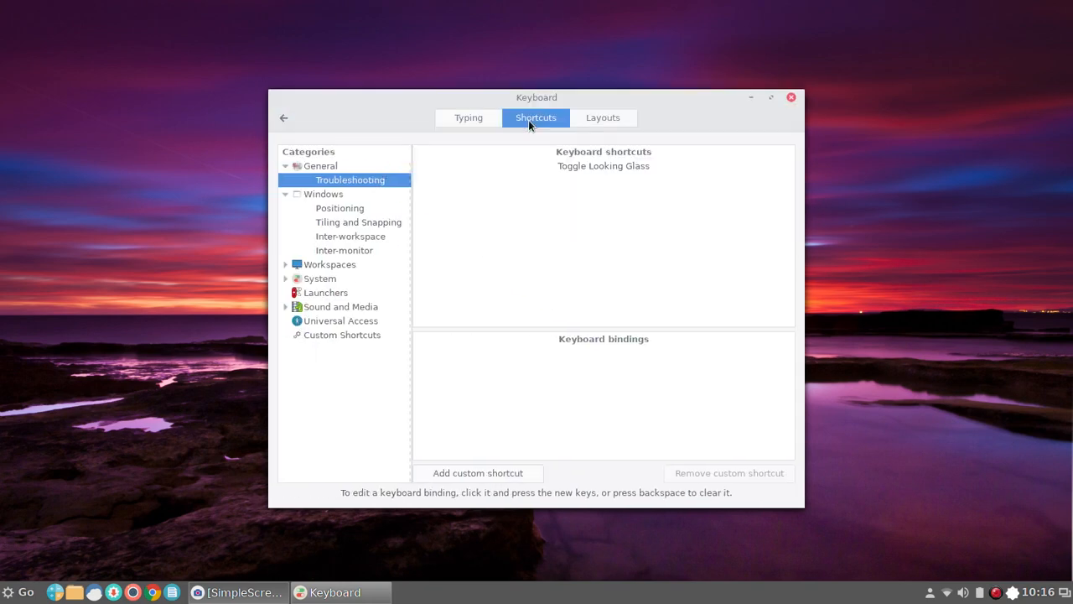
Review the shortcuts for workspace Direct Navigation, system Hardware and screenshots, then close the Keyboard settings.
left_click(285, 265)
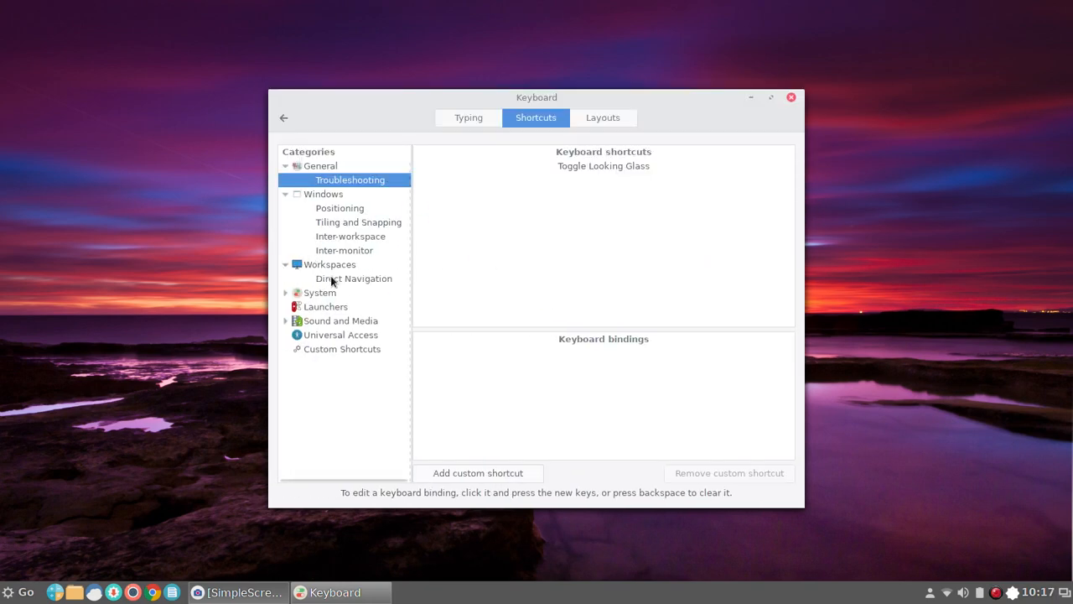
left_click(335, 278)
left_click(285, 292)
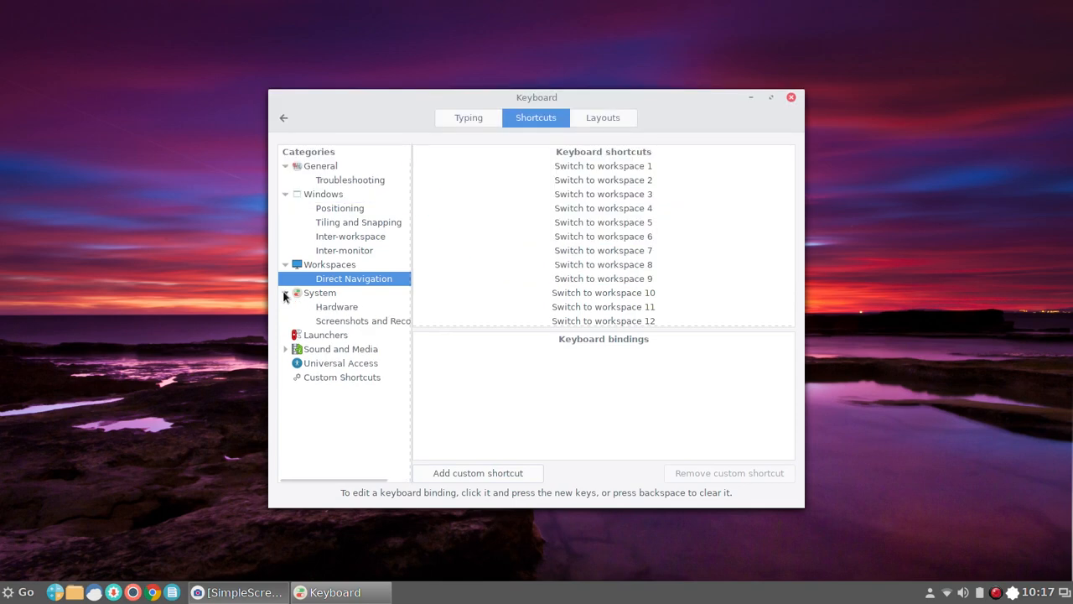
left_click(336, 306)
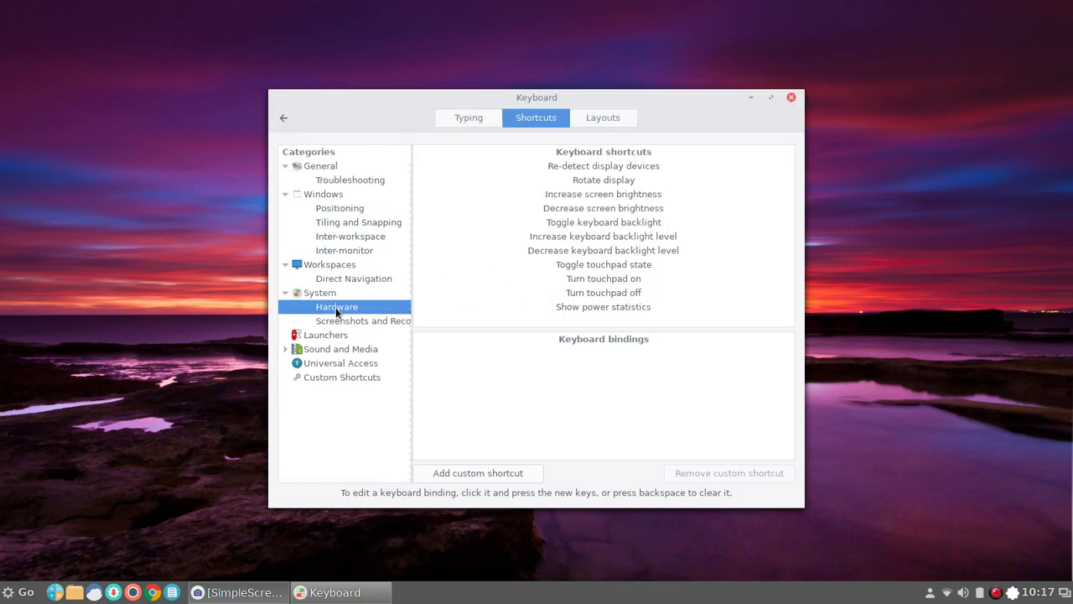
left_click(344, 323)
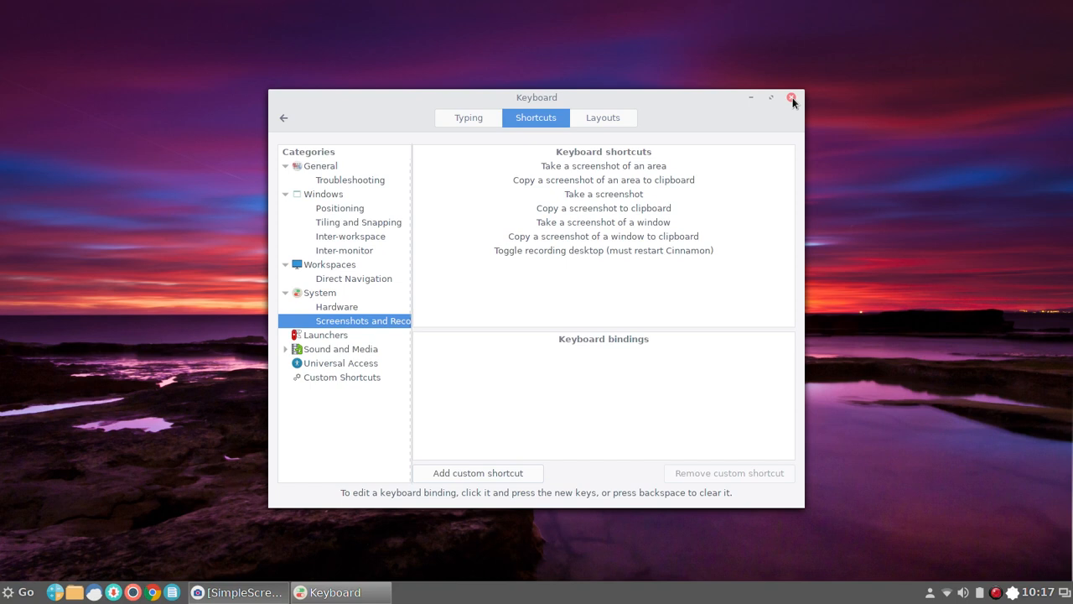
left_click(791, 98)
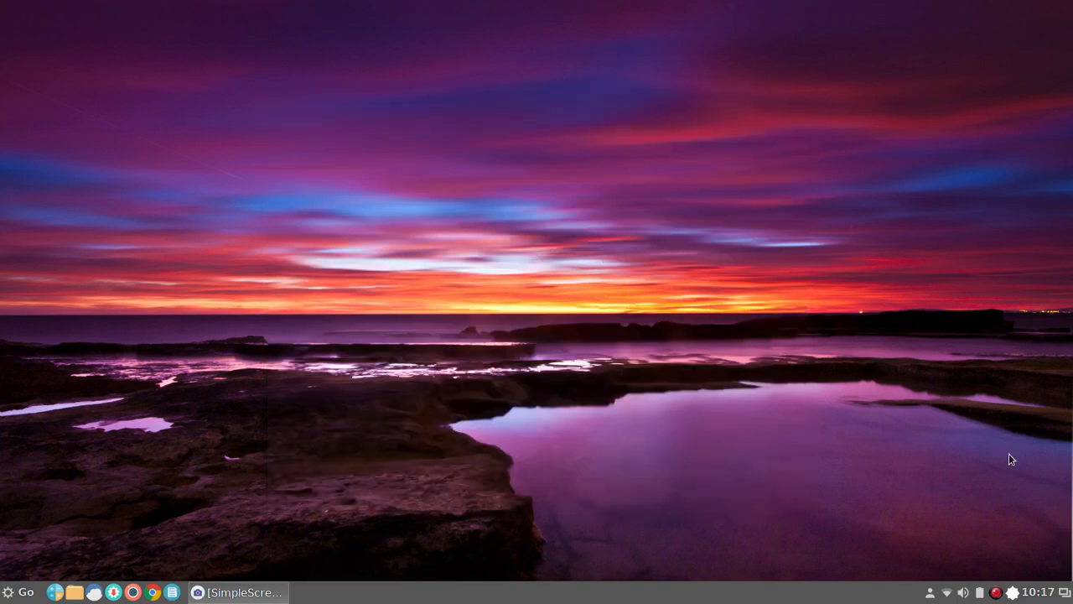
Examine the custom date format in the panel clock's Calendar applet settings, then close them.
right_click(1039, 590)
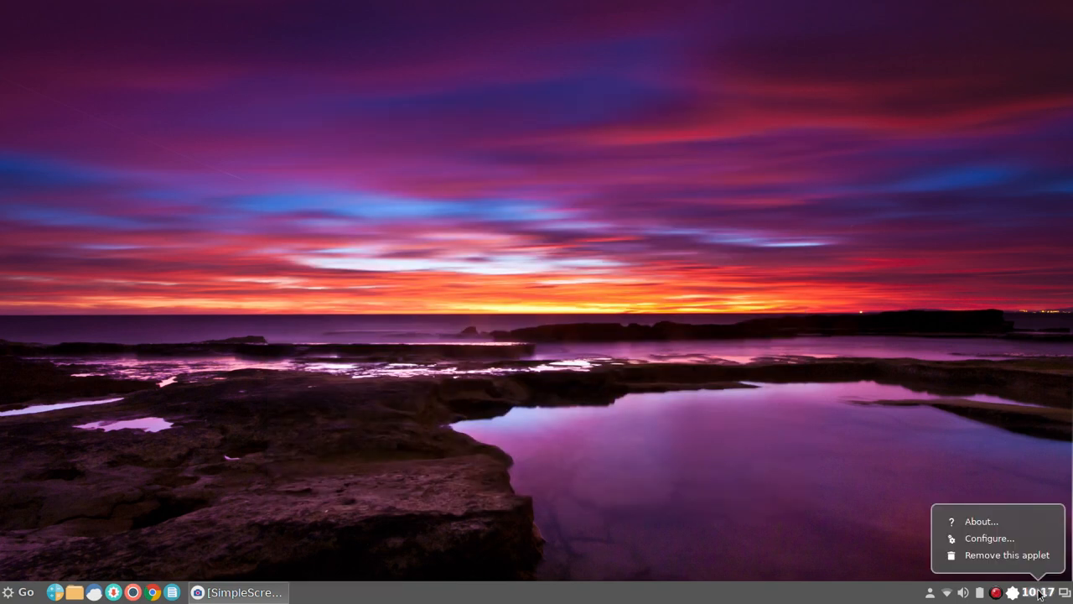
left_click(990, 541)
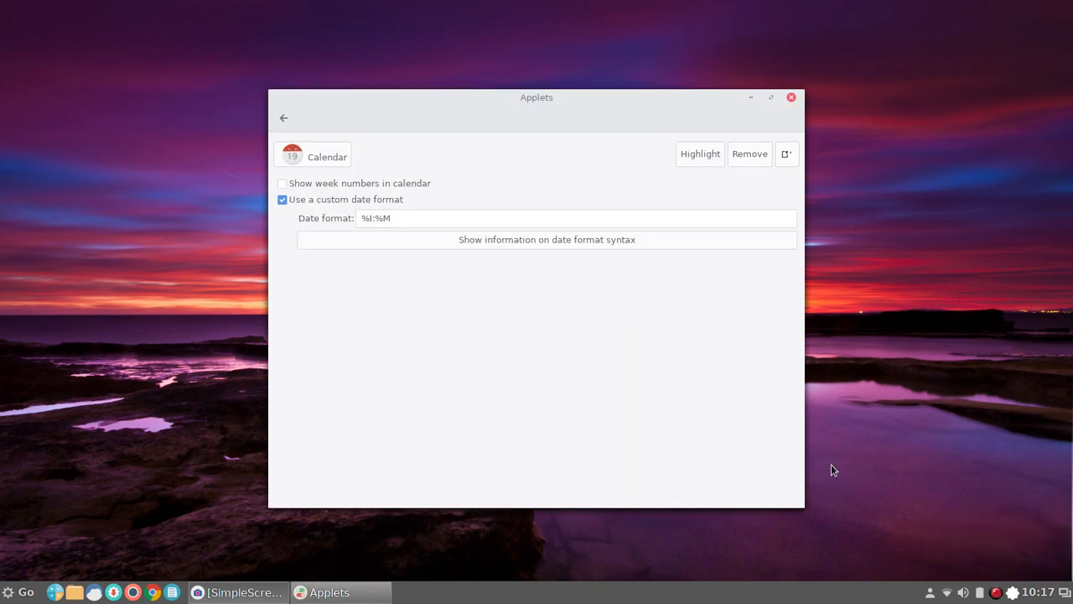
left_click(413, 220)
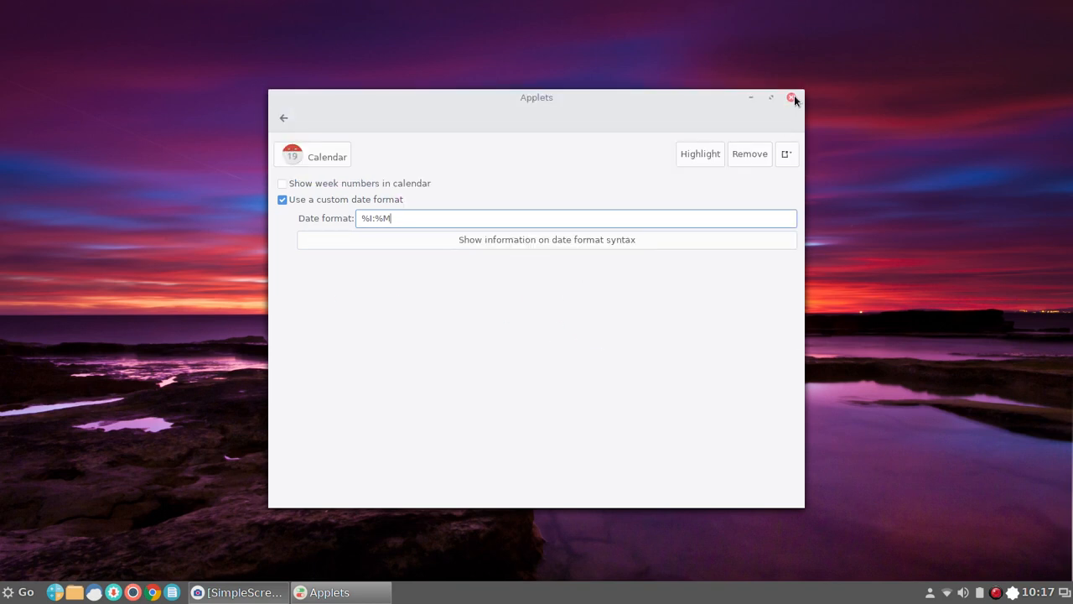
left_click(789, 102)
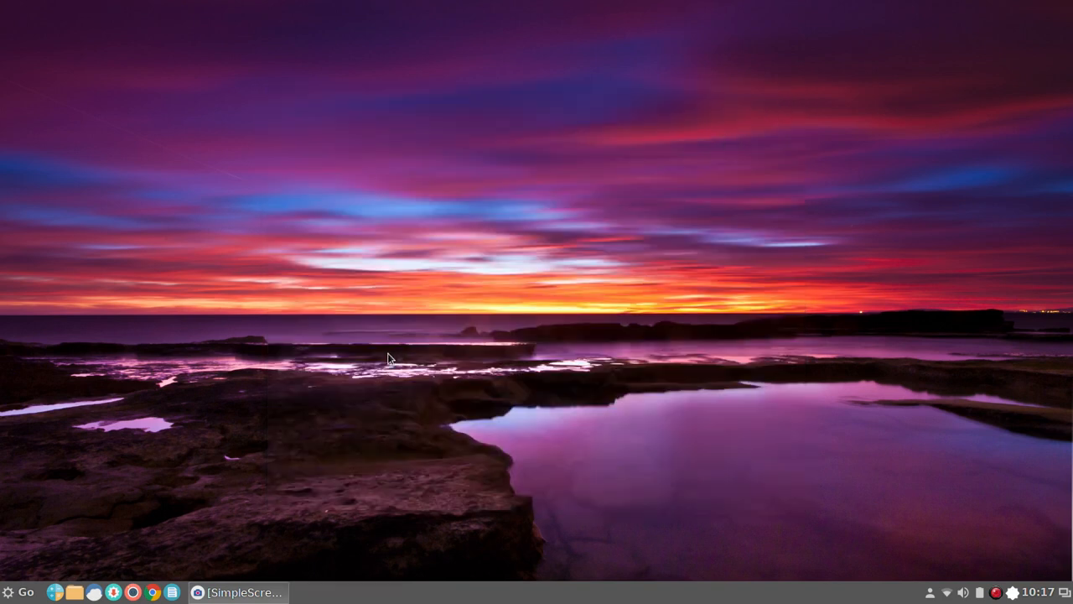
Look at the Recent Files and Preferences categories of the application menu, then close it.
left_click(23, 591)
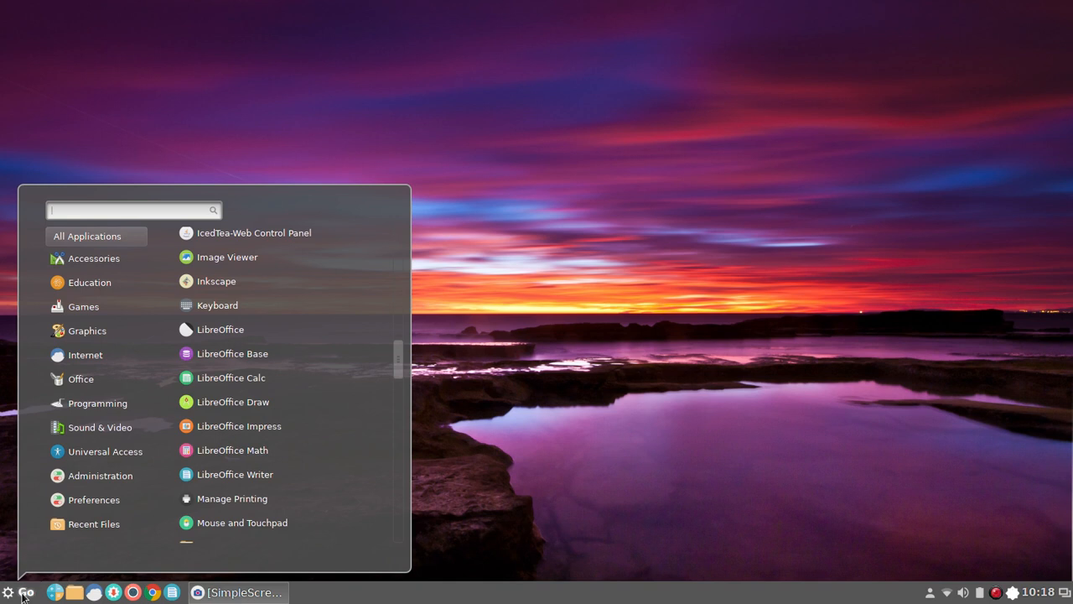
mouse_move(81, 521)
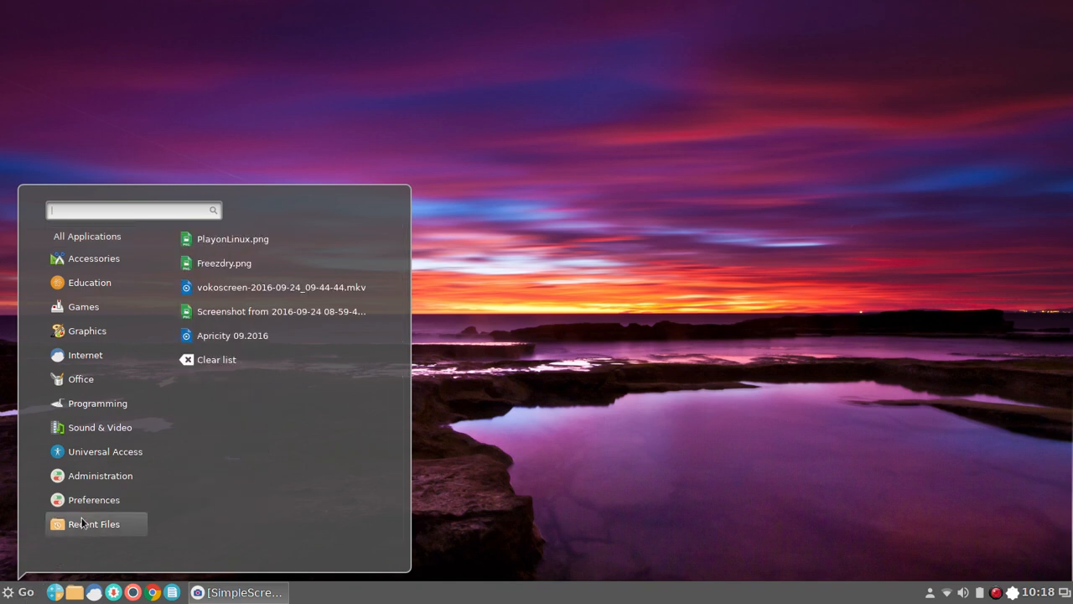
mouse_move(83, 503)
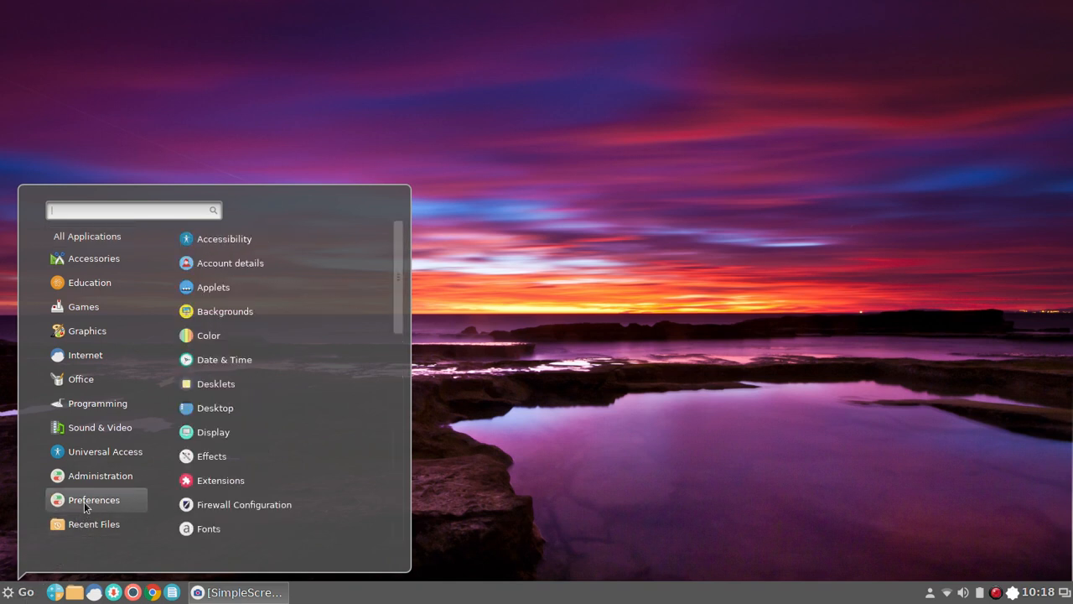
left_click(687, 329)
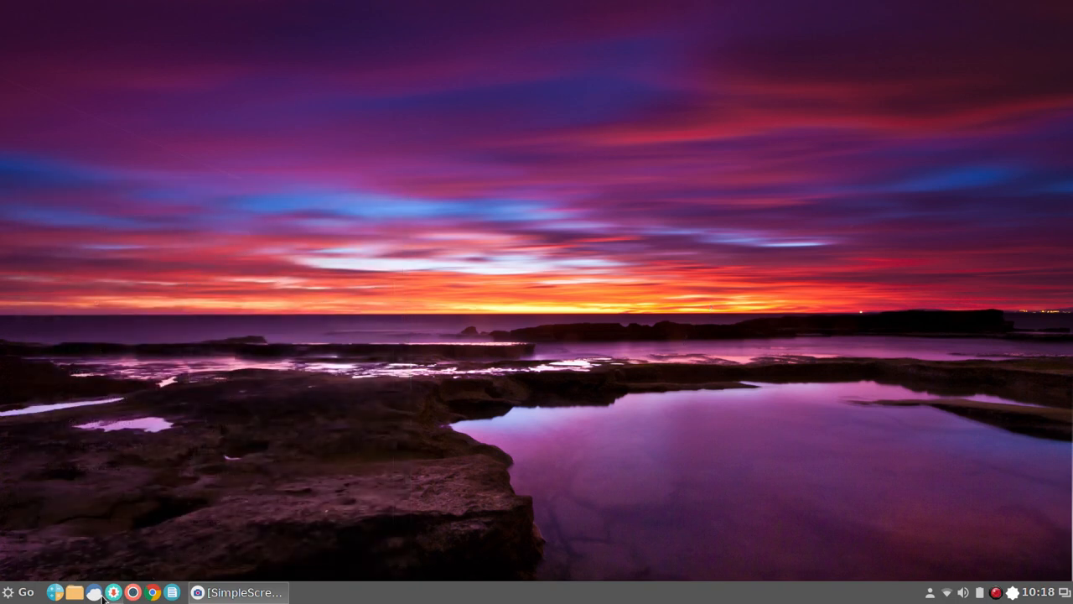
Reopen the application menu and browse through the settings tools in the Preferences category.
left_click(17, 592)
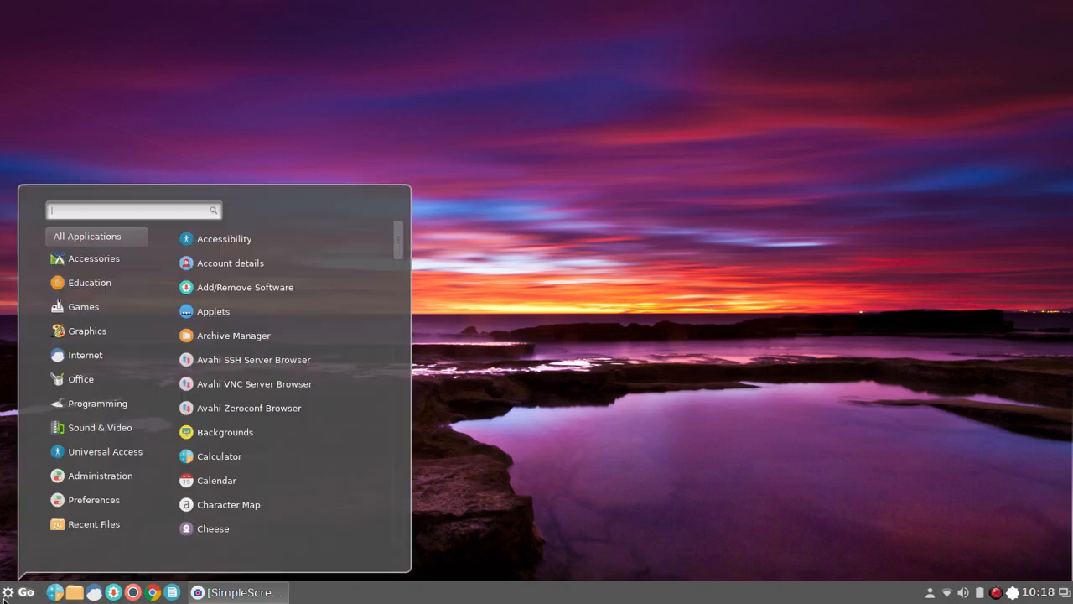
mouse_move(94, 504)
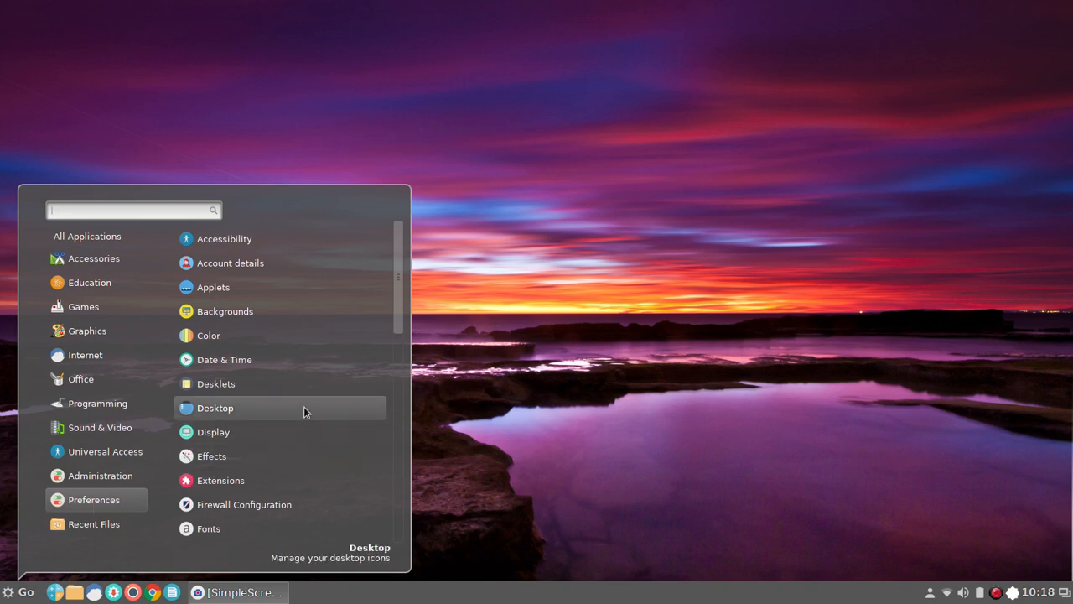
key("Down")
key("Down")
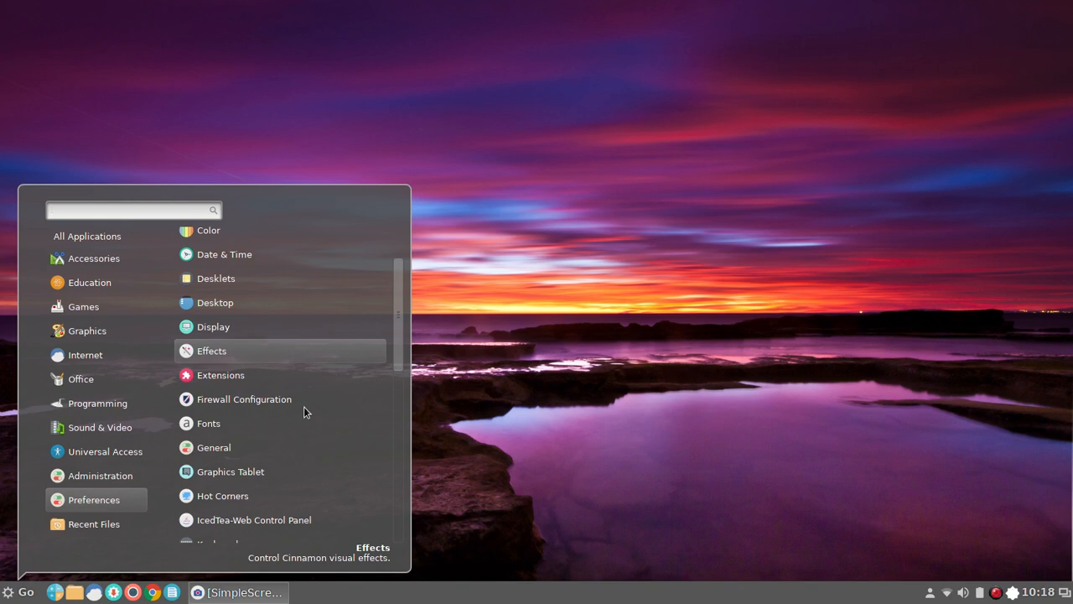
key("Down")
key("Down")
key("Down")
key("Down")
key("Down")
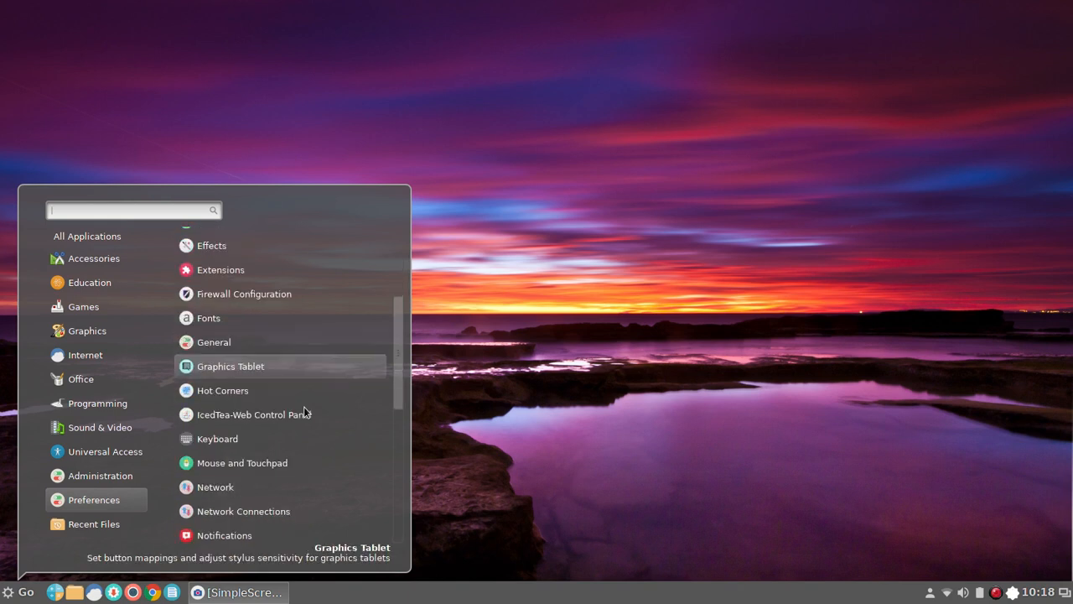
key("Down")
key("Down")
key("Down")
key("Down")
key("Down")
key("Down")
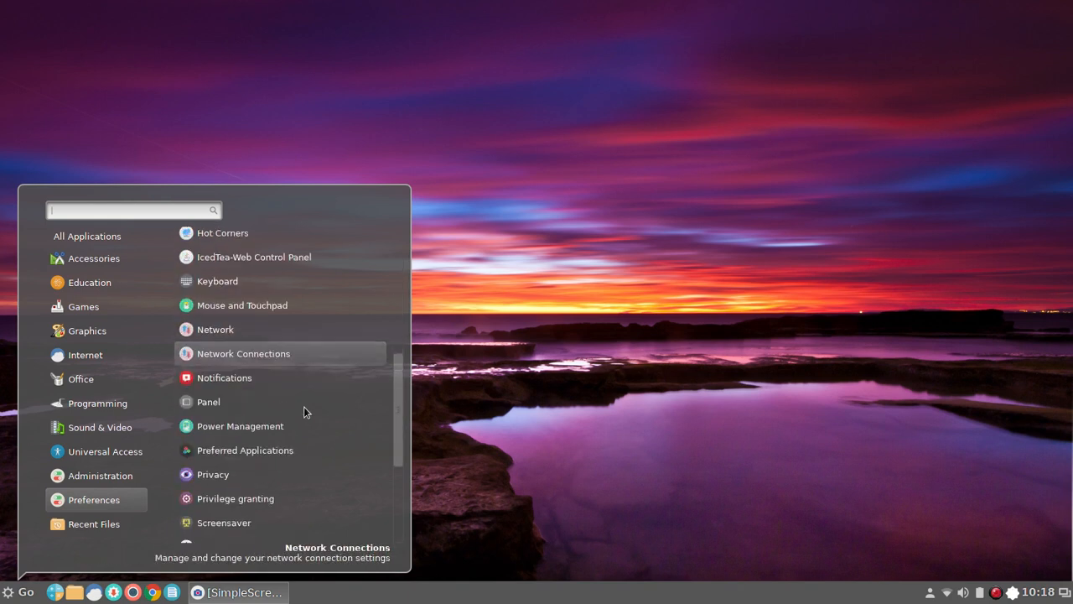
key("Down")
key("Down")
key("Down")
key("Down")
key("Down")
key("Down")
key("Down")
key("Down")
key("Down")
key("Down")
key("Down")
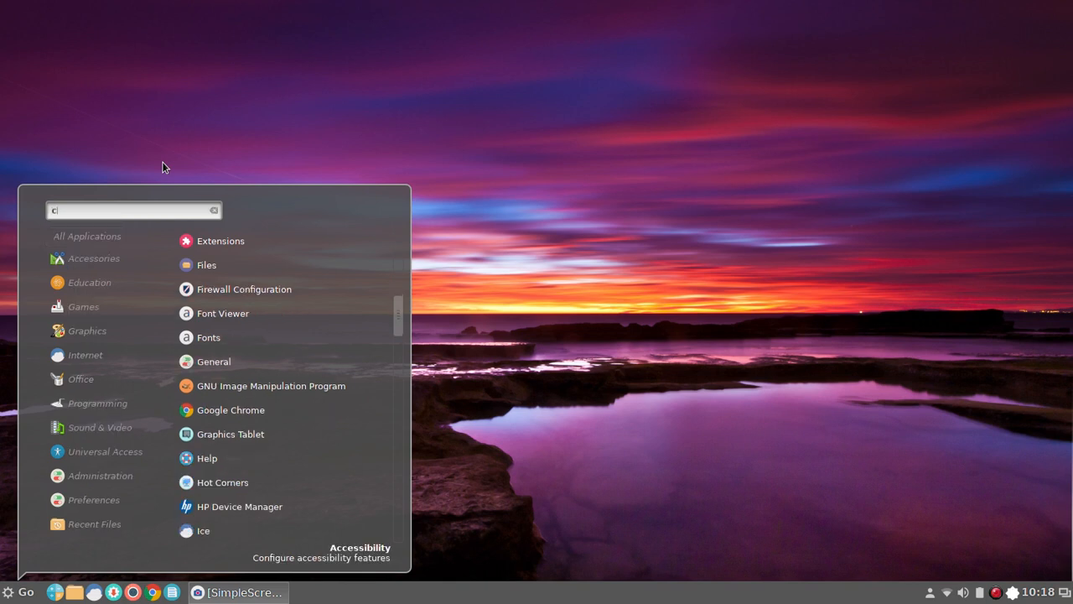
Search the applications for "clock", replace the search with "date" and open the Date & Time settings.
type("clock")
key("BackSpace")
key("BackSpace")
key("BackSpace")
key("BackSpace")
key("BackSpace")
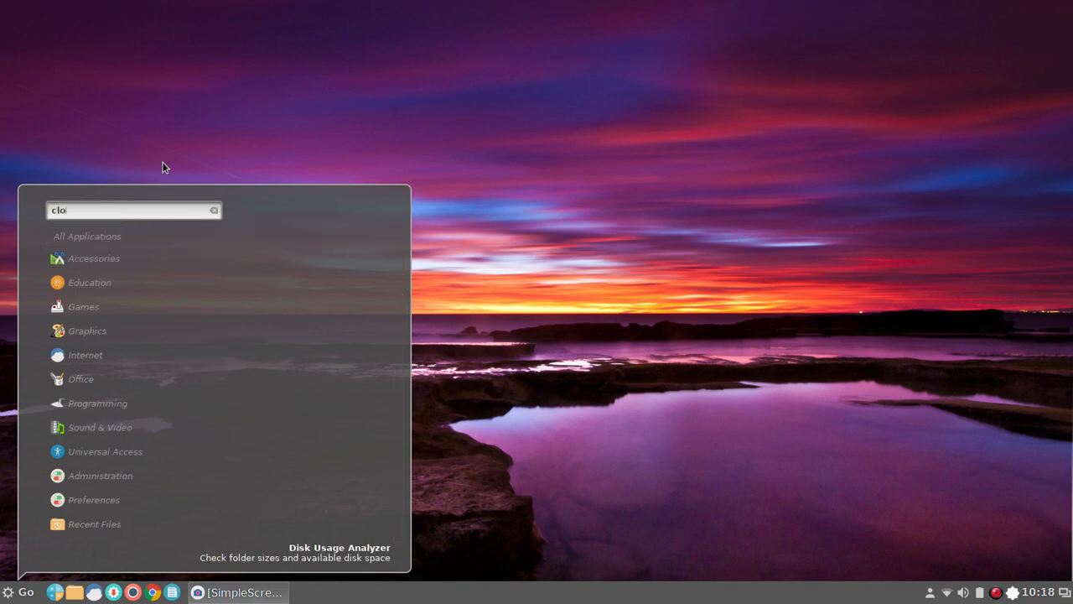
type("date")
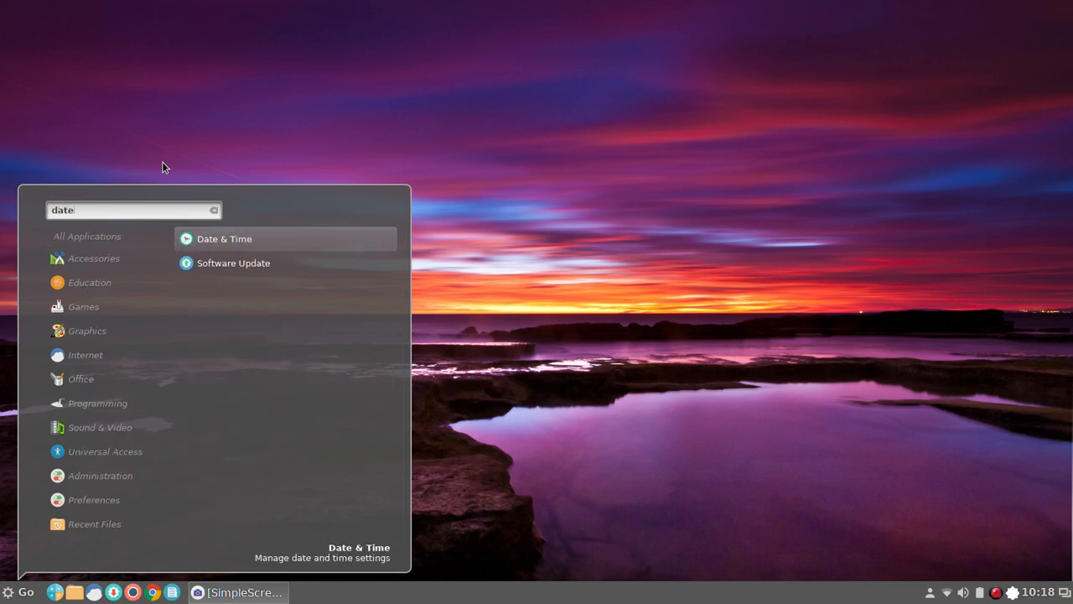
left_click(288, 238)
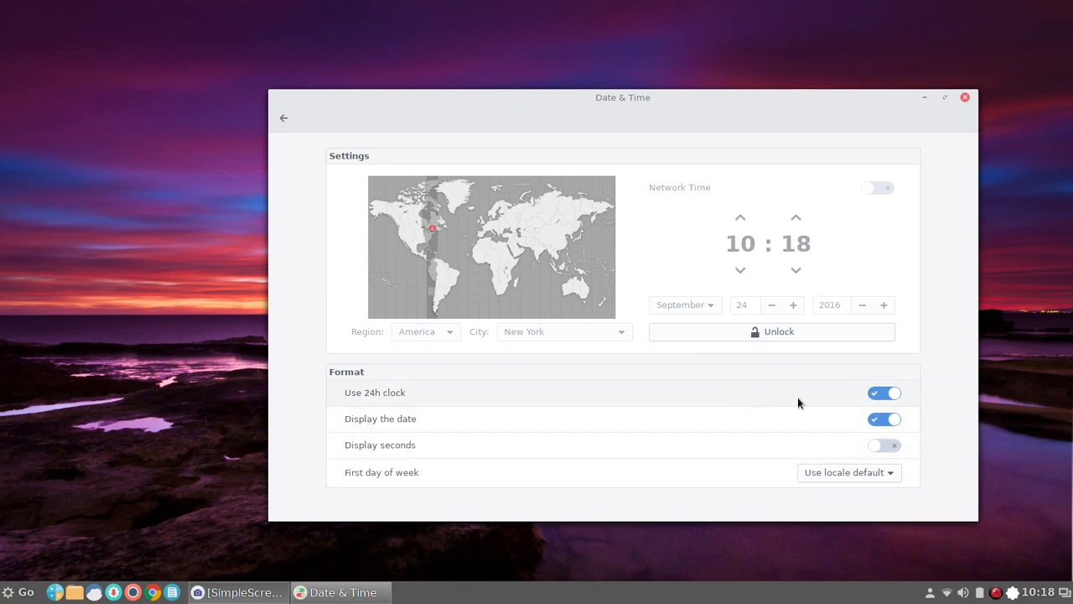
Turn off the date display and switch the 24-hour clock off and on again.
left_click(878, 394)
left_click(874, 422)
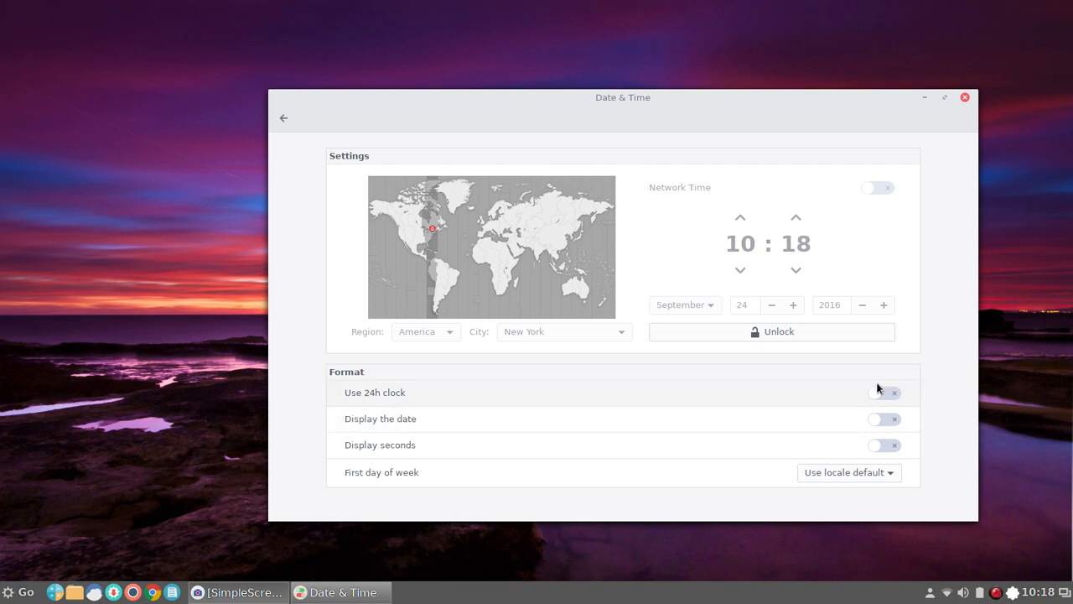
left_click(887, 395)
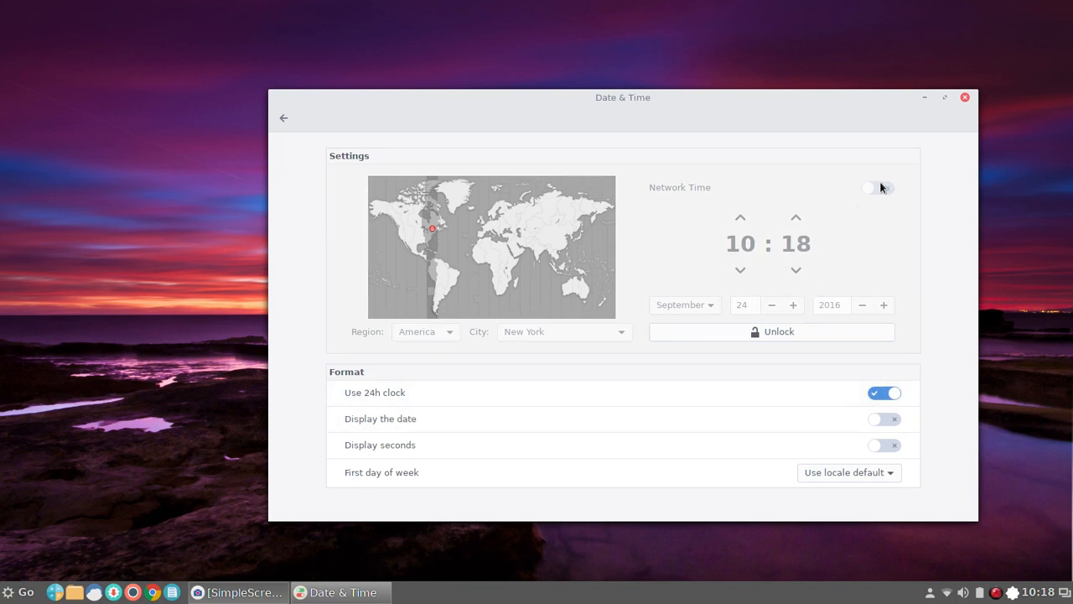
Unlock the date and time settings by authenticating with the account password.
left_click(778, 332)
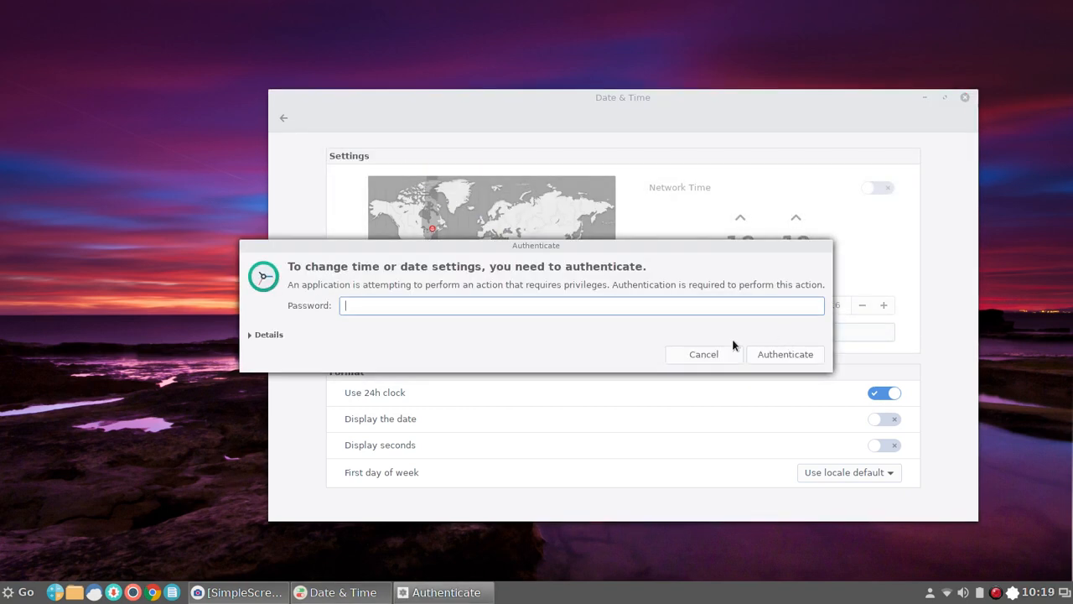
type("********")
key("Return")
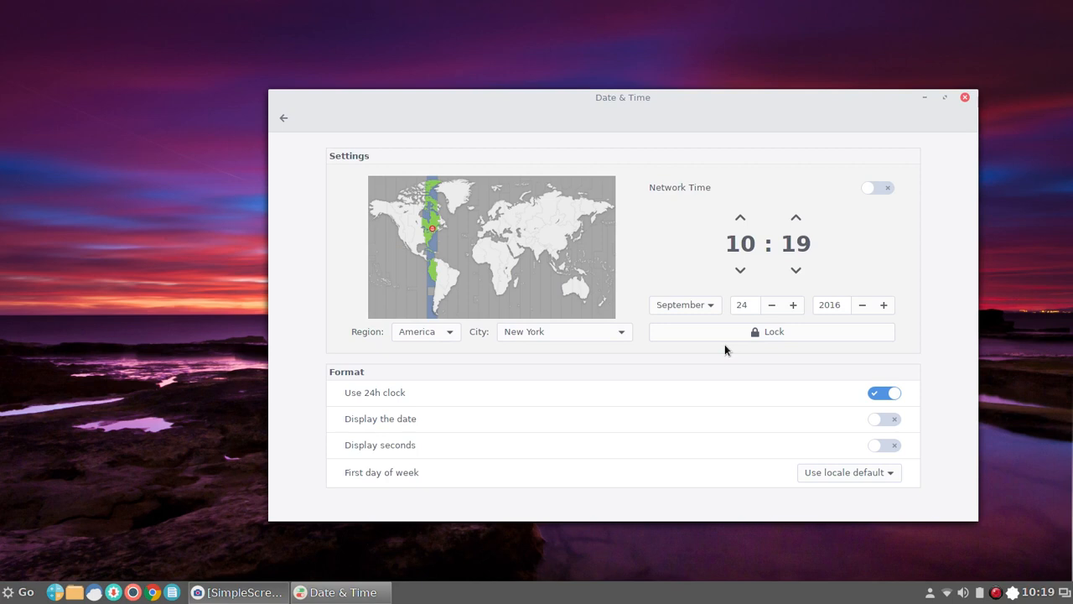
Turn the date display back on and toggle the 24-hour clock off and on once more.
left_click(884, 420)
left_click(880, 394)
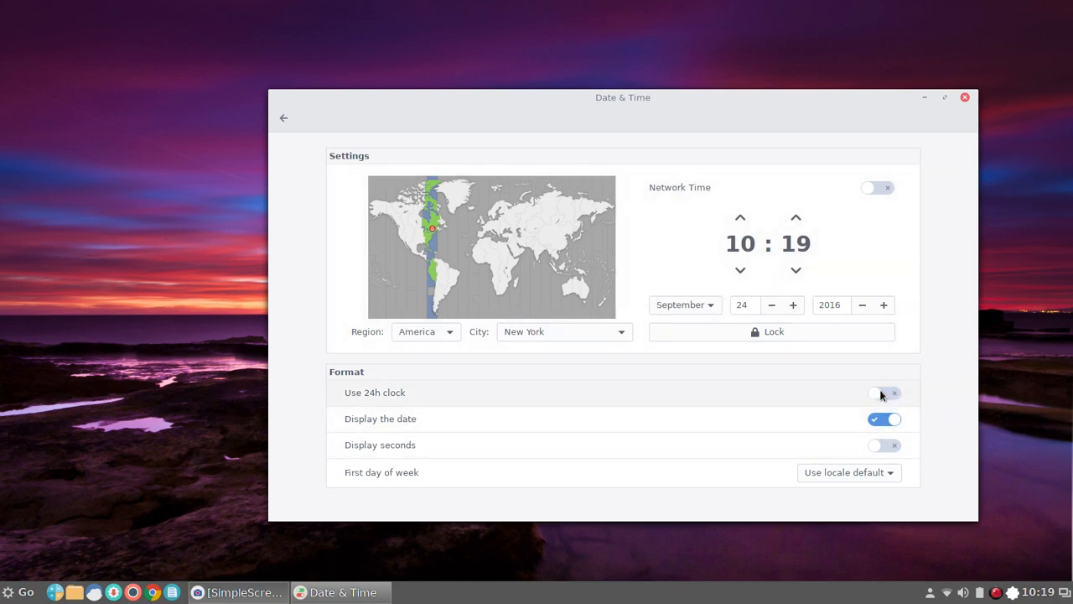
left_click(882, 393)
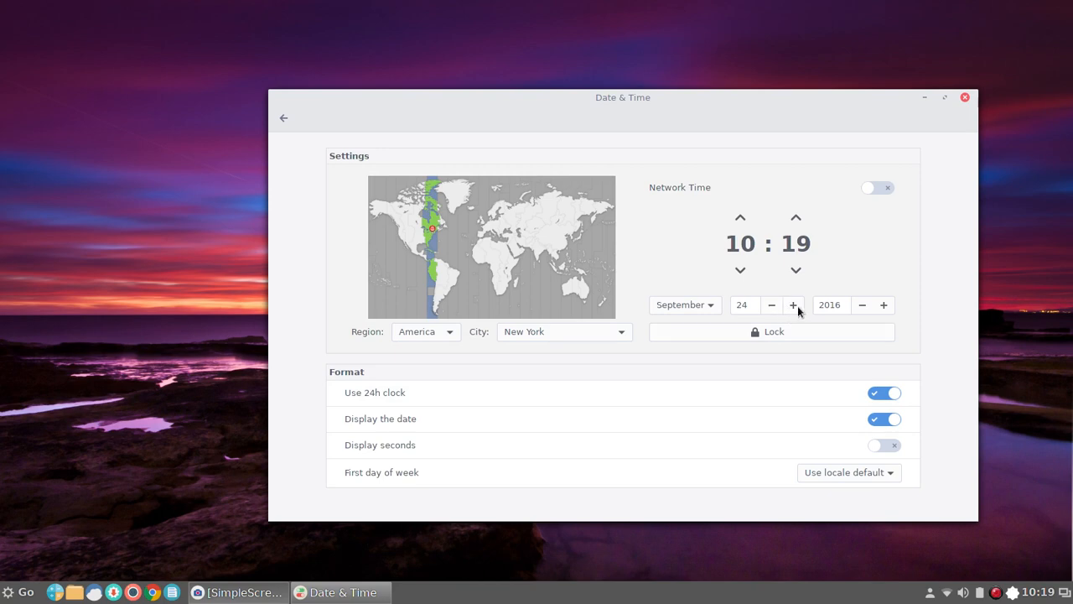
Try the day stepper forward and back, set the hour to 11, and check the first day of week choices.
left_click(794, 306)
left_click(771, 306)
left_click(735, 219)
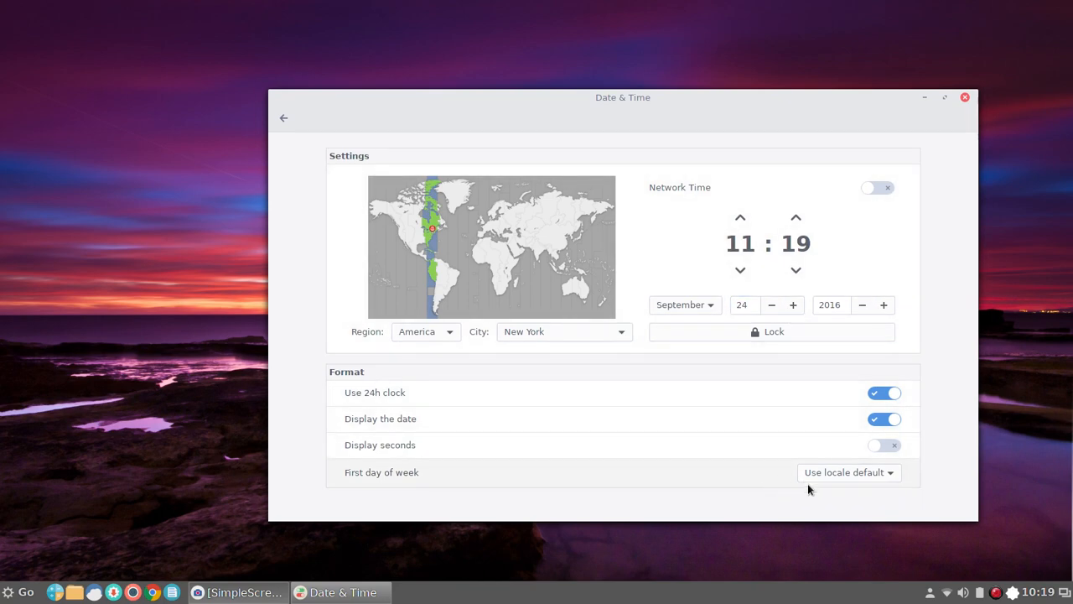
left_click(825, 472)
left_click(826, 473)
left_click(826, 472)
left_click(825, 474)
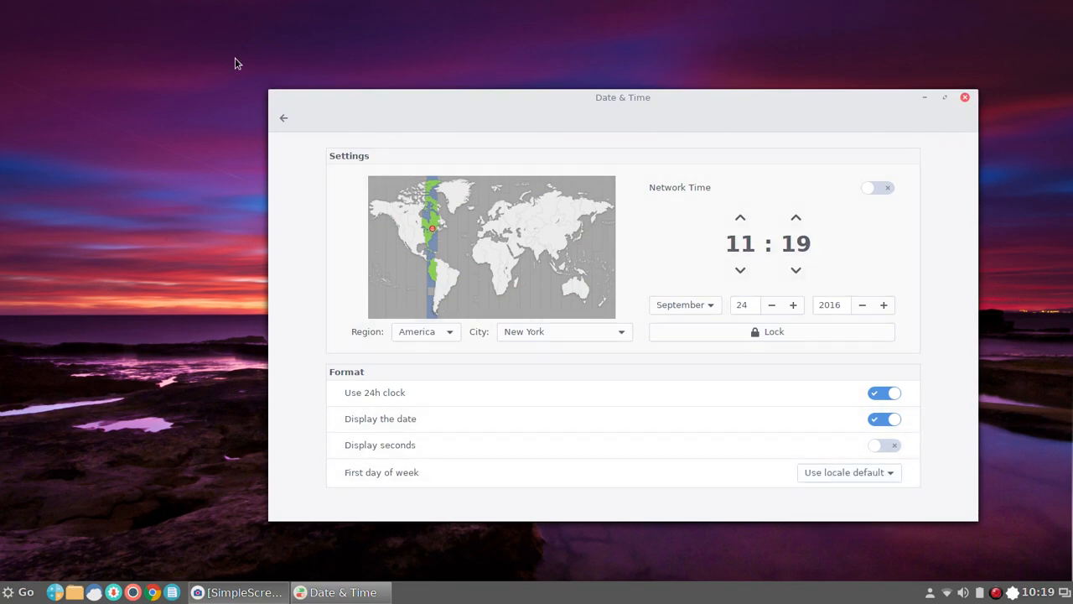
Leave and reopen the Date & Time settings, advance the day to 25 and return to the settings overview.
left_click(283, 118)
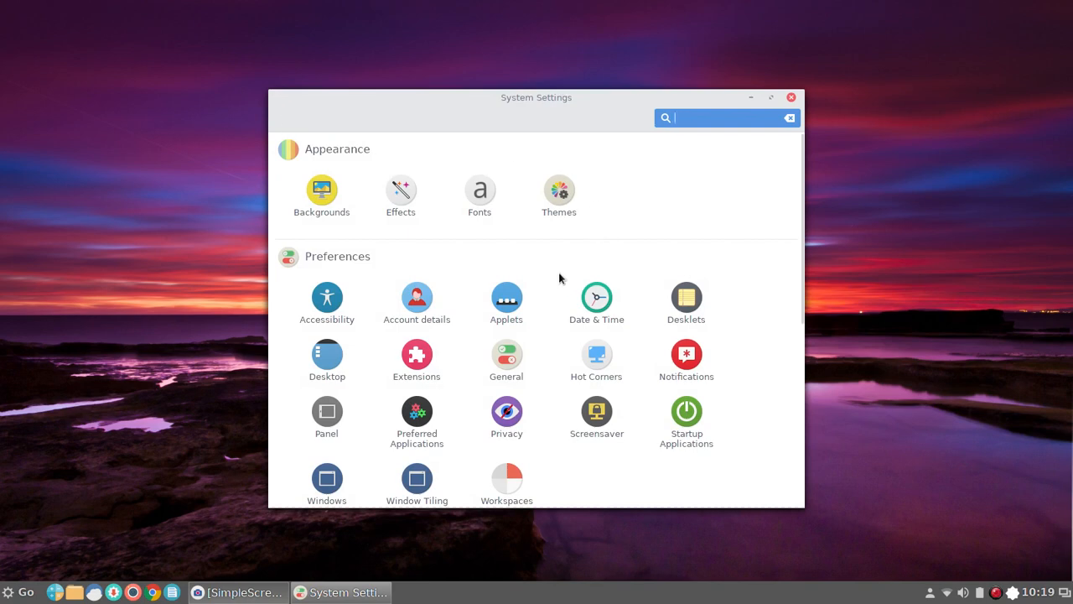
left_click(596, 303)
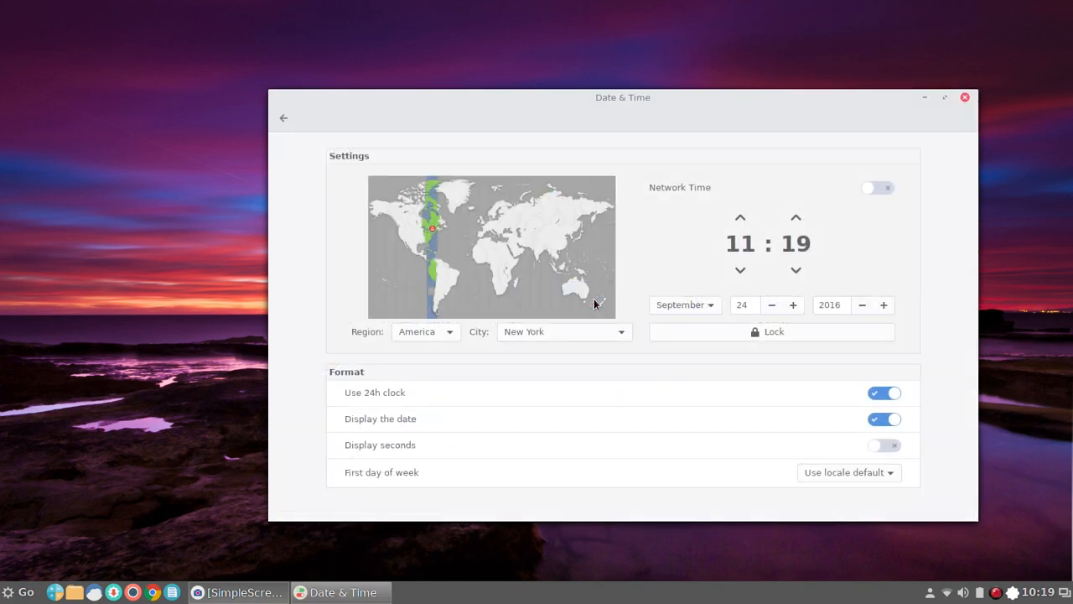
mouse_move(1038, 595)
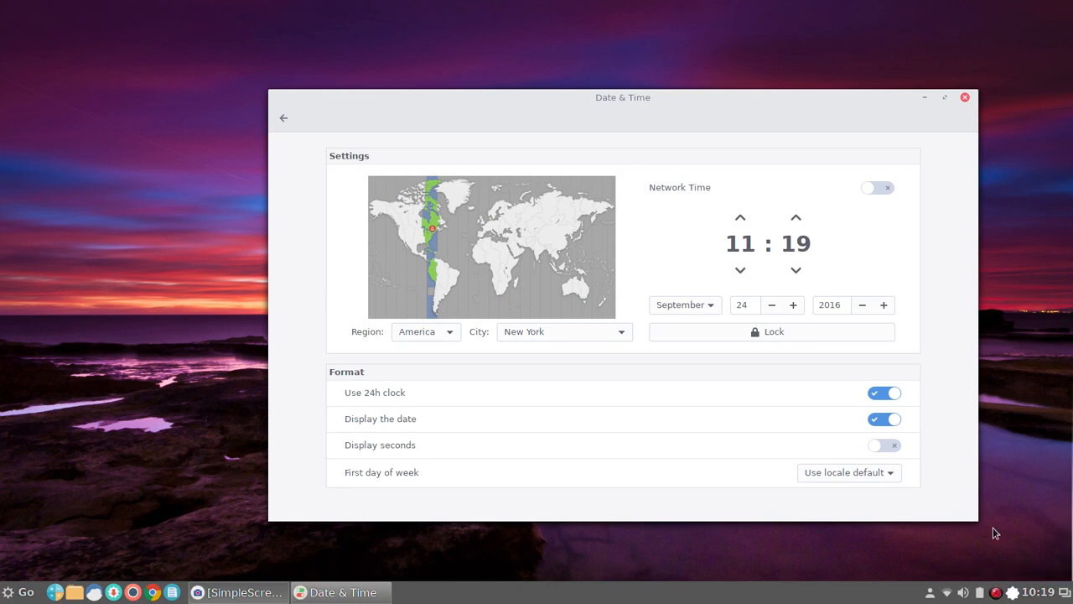
left_click(792, 305)
left_click(284, 120)
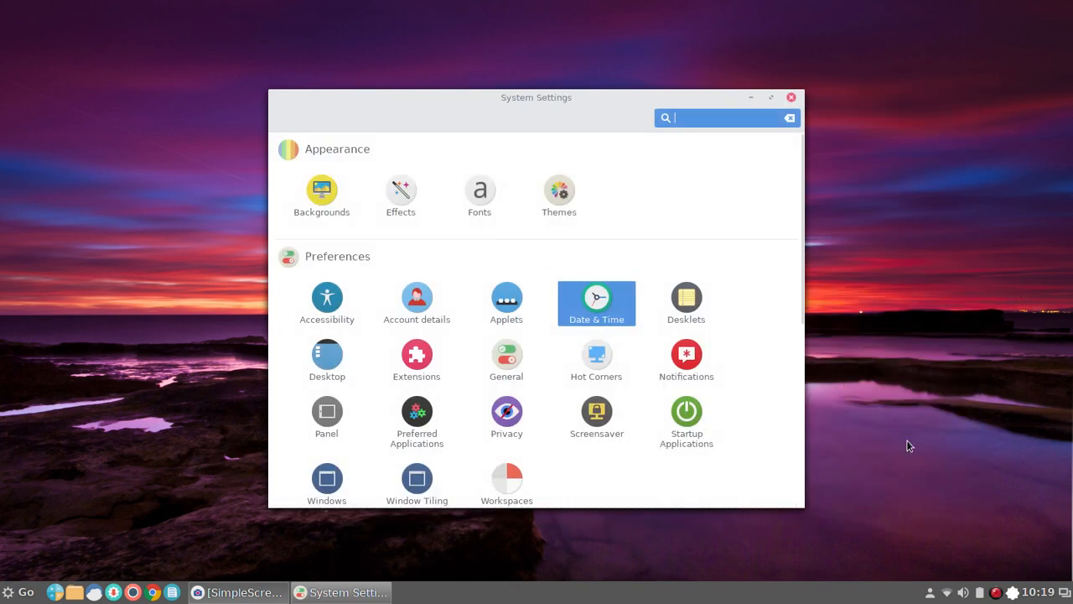
Check the date in the panel clock's calendar, then close System Settings.
left_click(1037, 593)
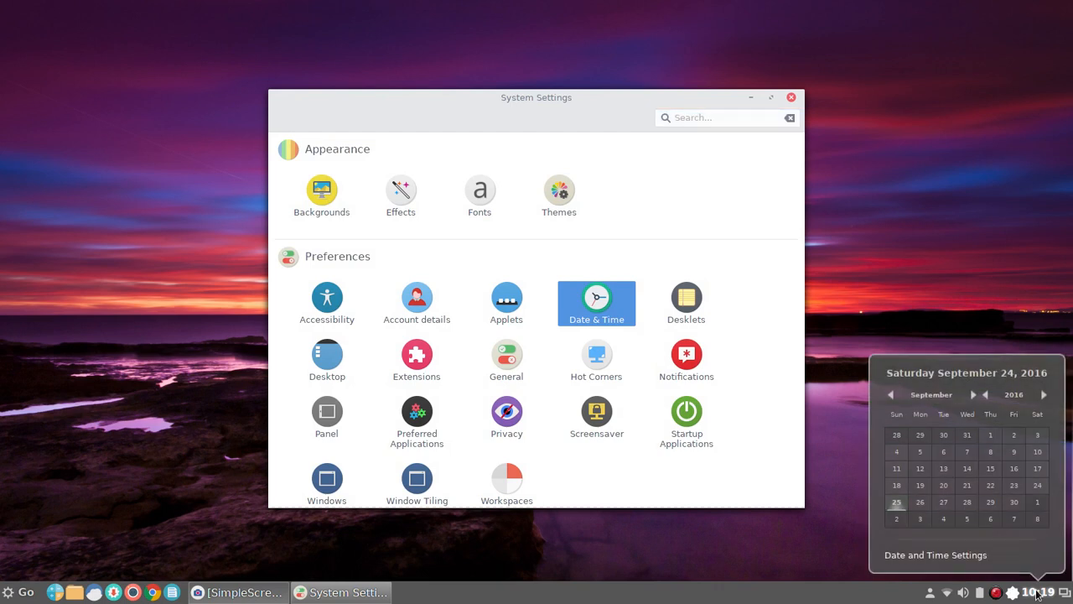
left_click(1037, 593)
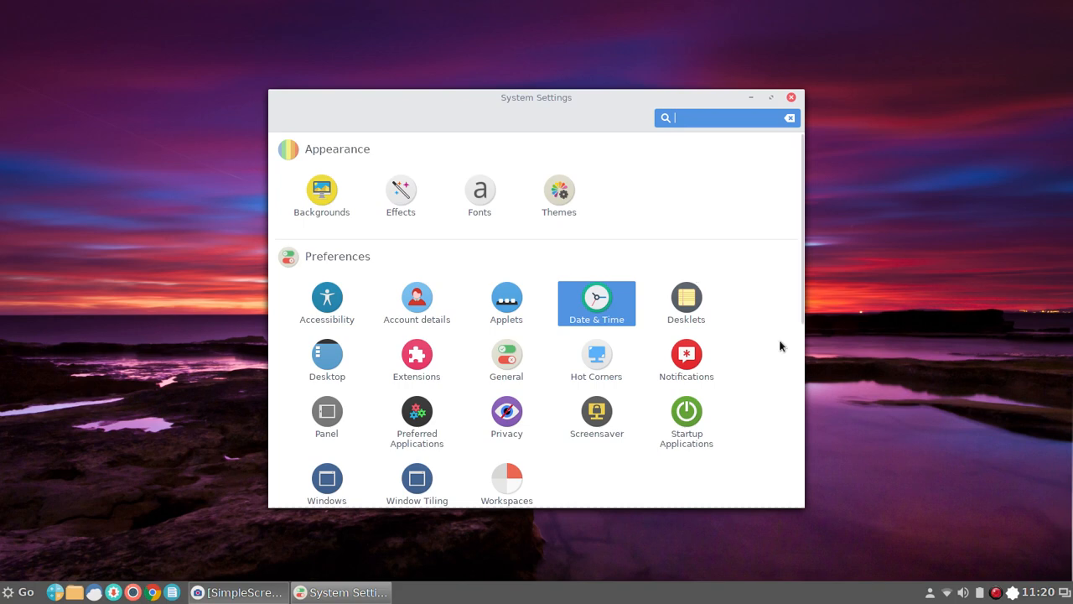
left_click(791, 98)
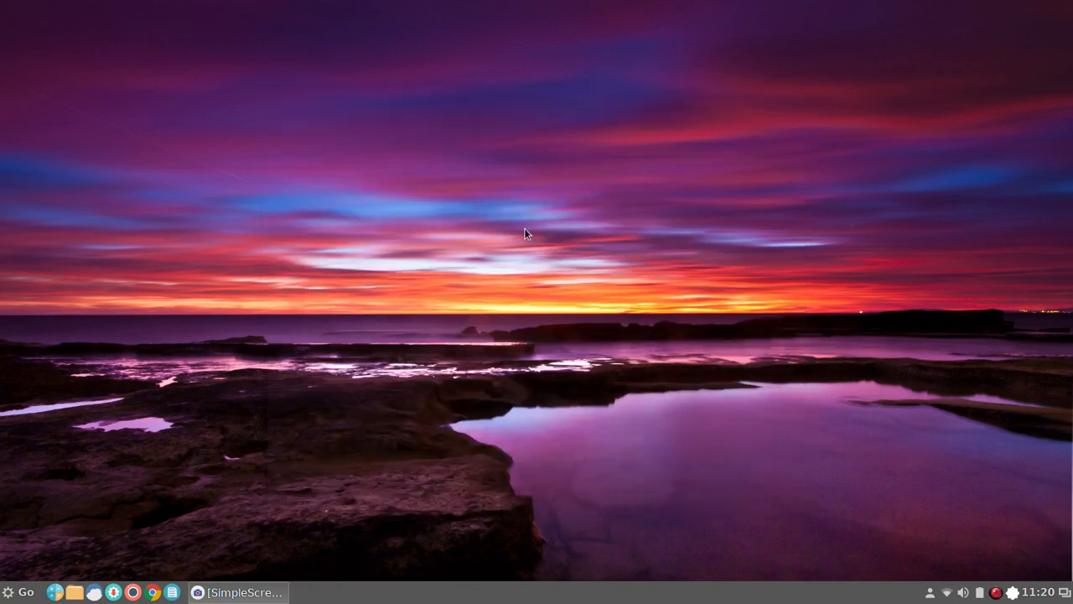
Open the Pamac package manager and view its version details in the About dialog, then close the dialog.
left_click(112, 592)
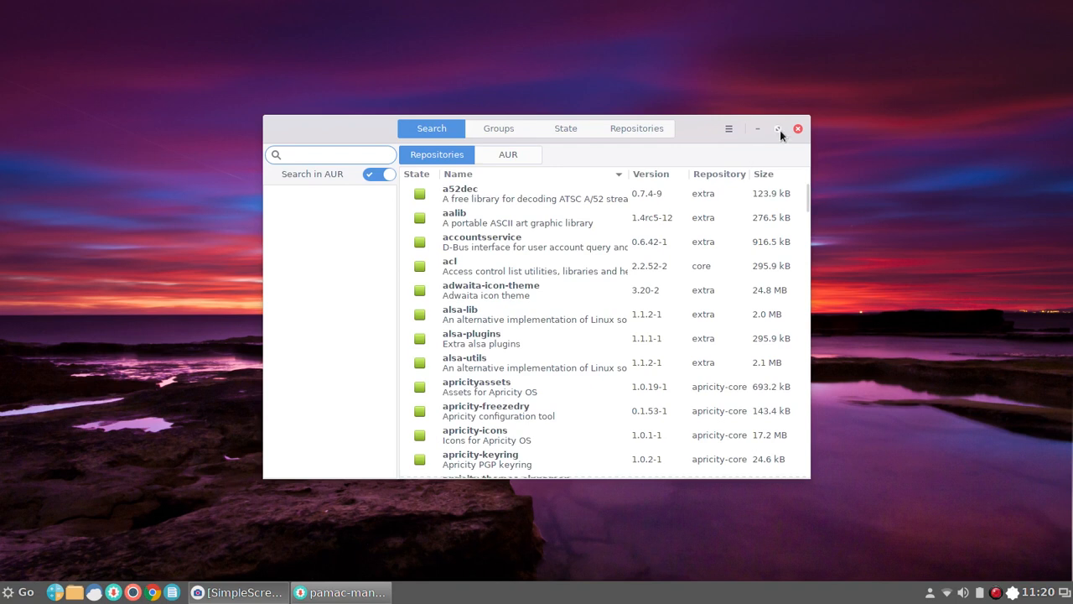
left_click(728, 130)
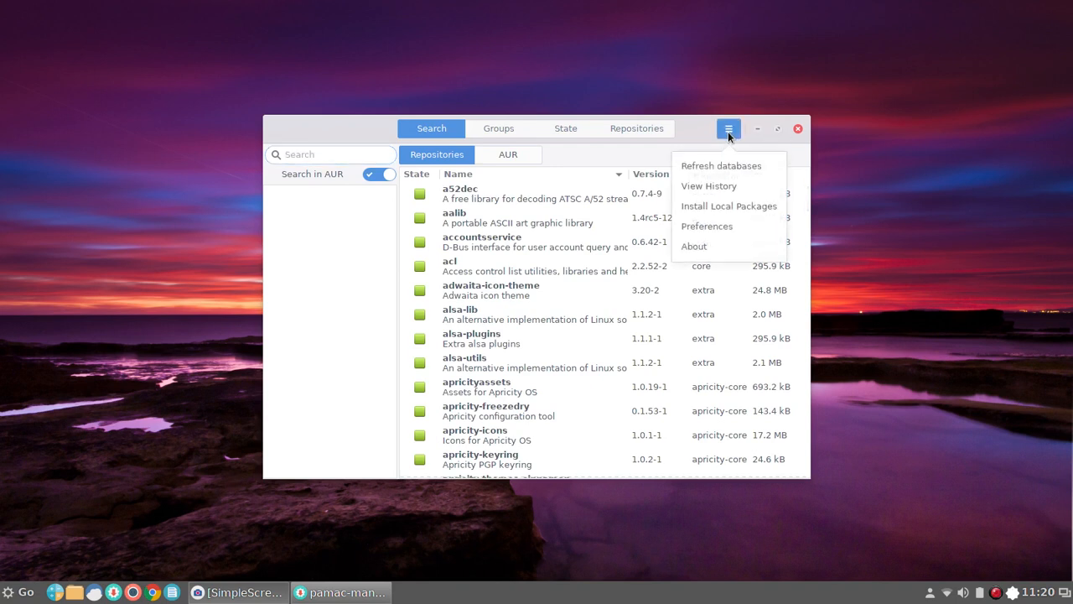
left_click(709, 243)
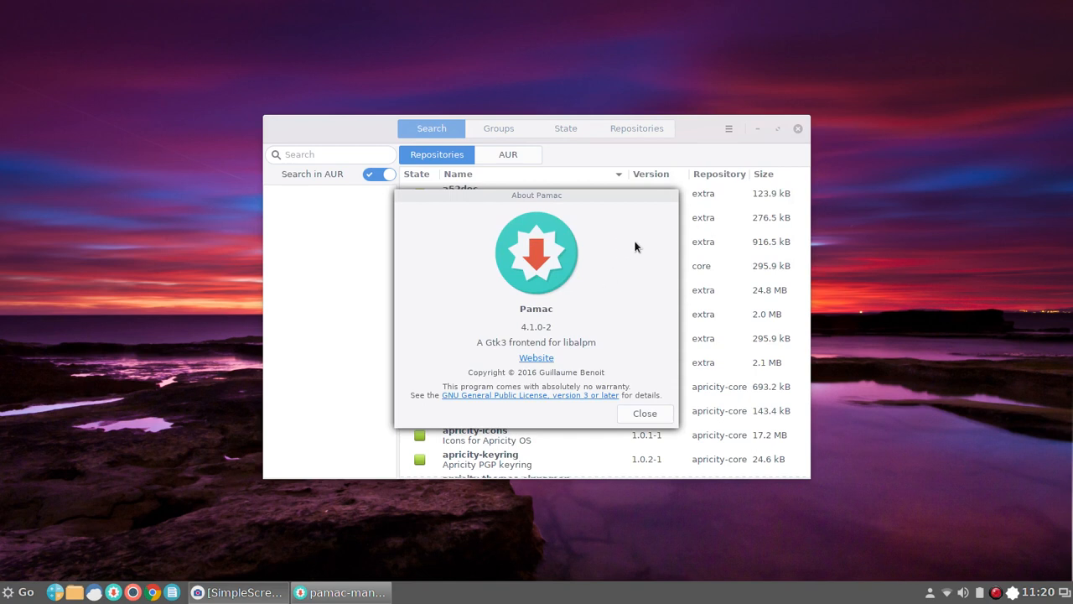
left_click(644, 413)
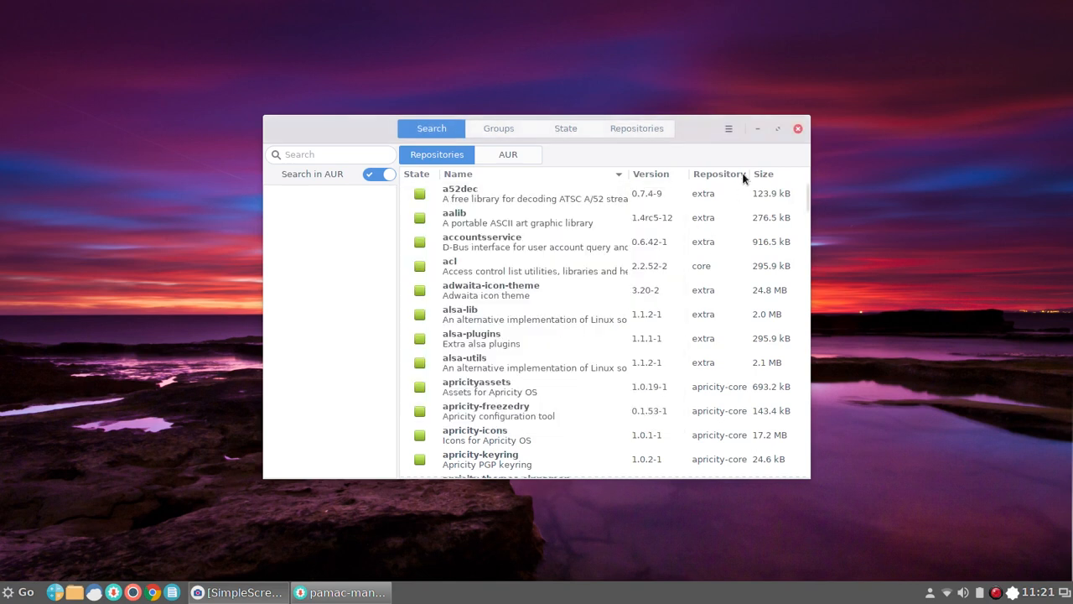
Open the package manager's preferences, authenticating with the account password.
left_click(729, 130)
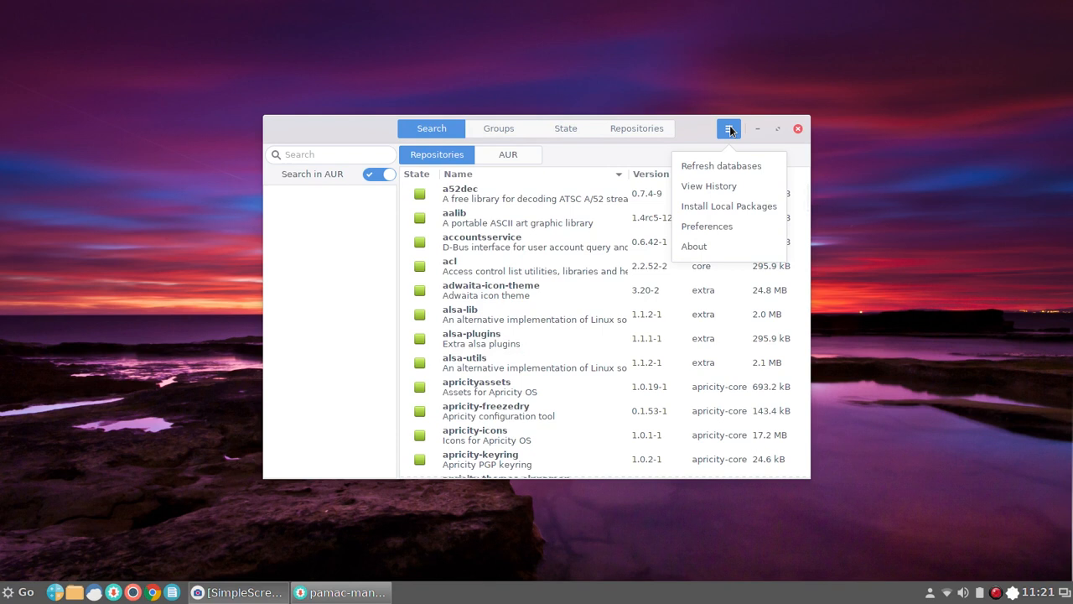
left_click(730, 126)
left_click(723, 128)
left_click(706, 225)
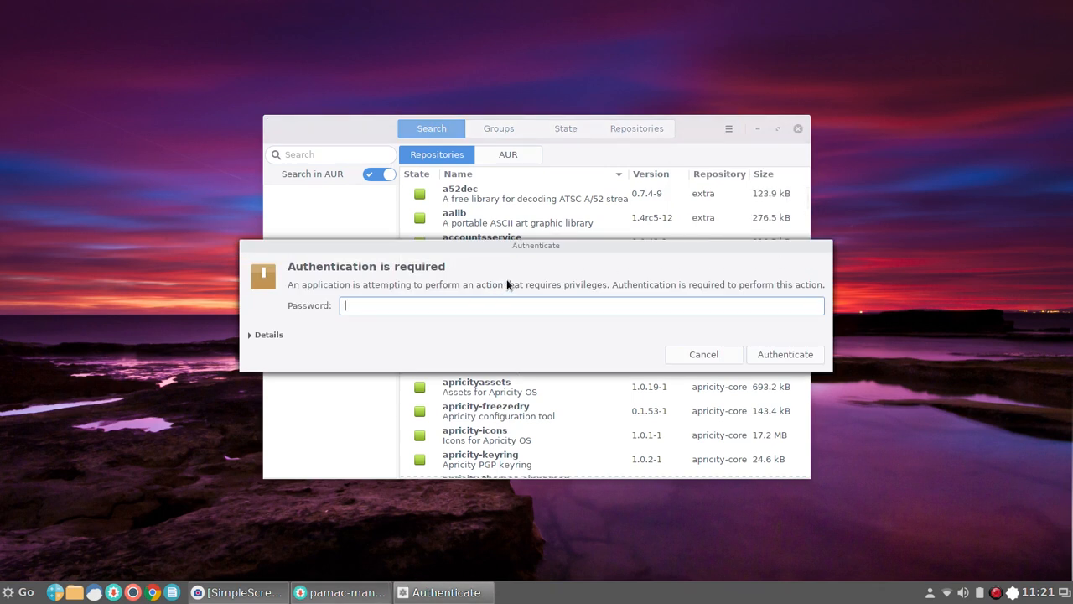
type("********")
key("Return")
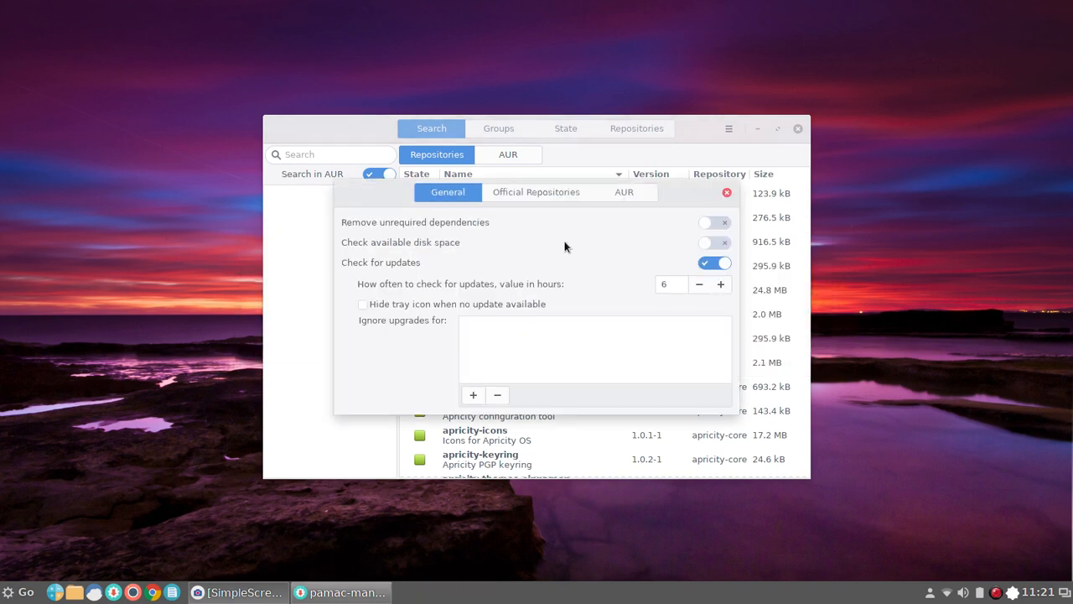
Review the Official Repositories and AUR preferences, then close the preferences and the package manager.
left_click(558, 195)
left_click(616, 194)
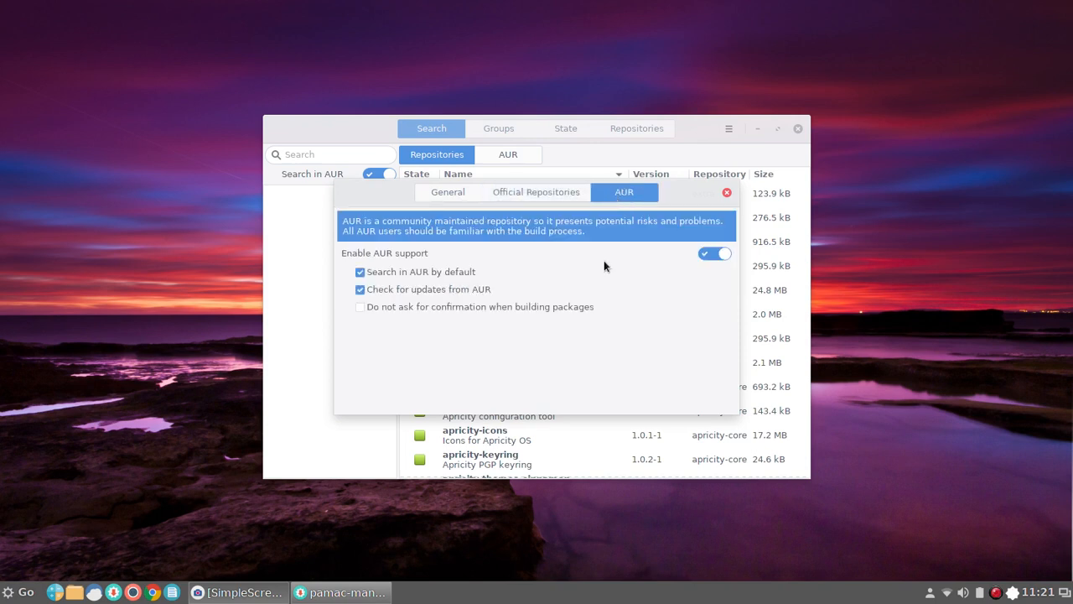
left_click(540, 193)
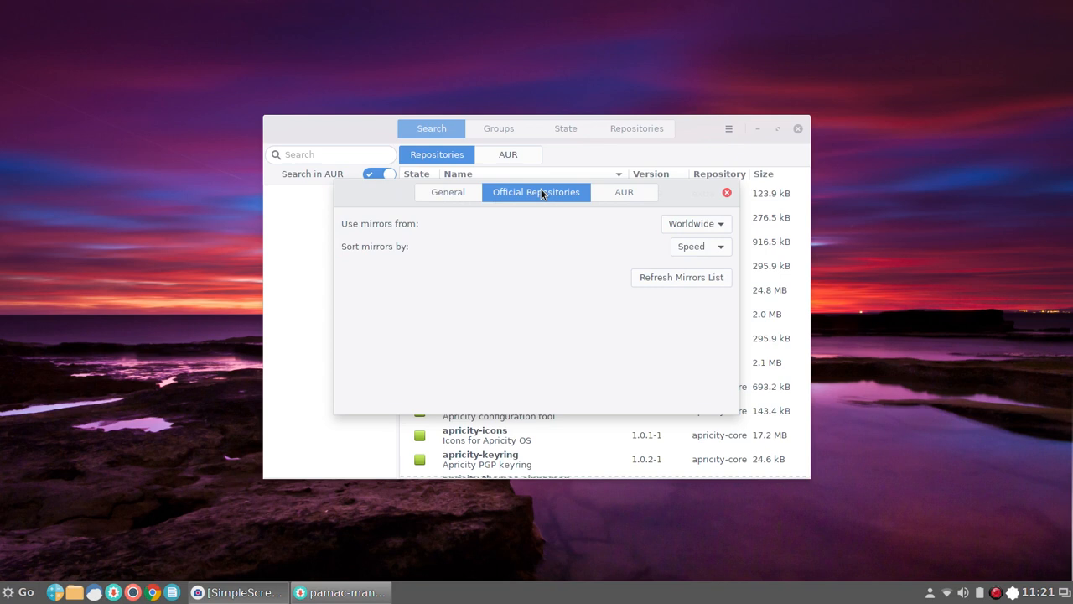
left_click(620, 195)
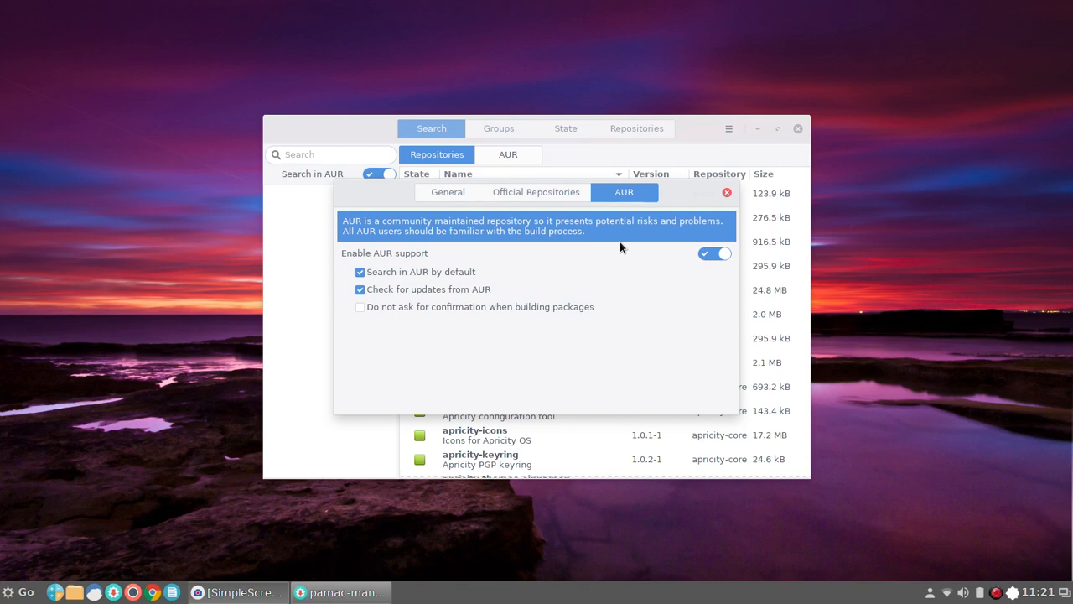
left_click(726, 194)
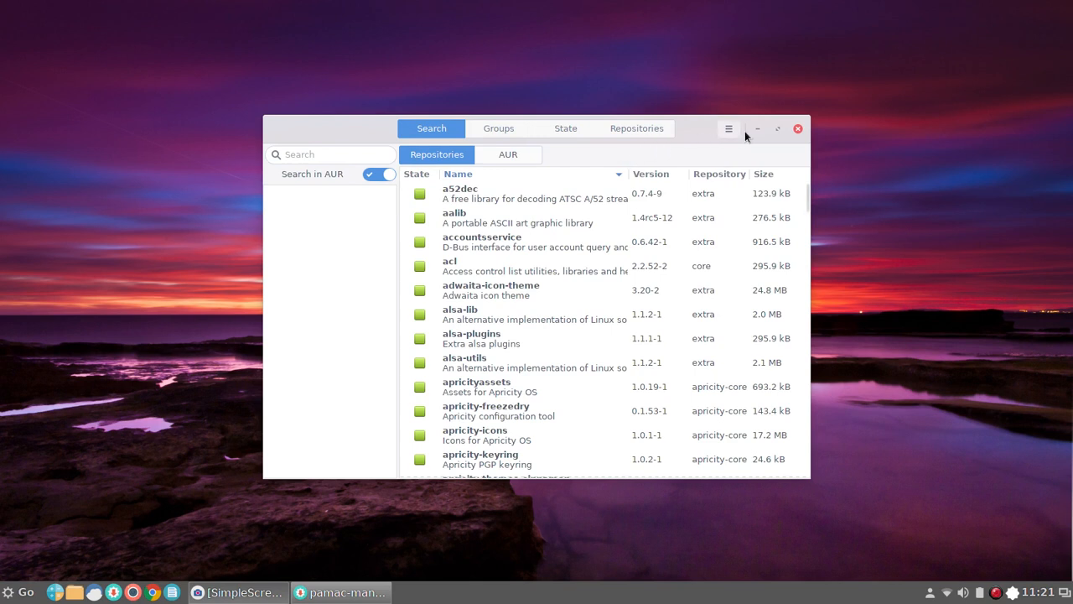
left_click(797, 129)
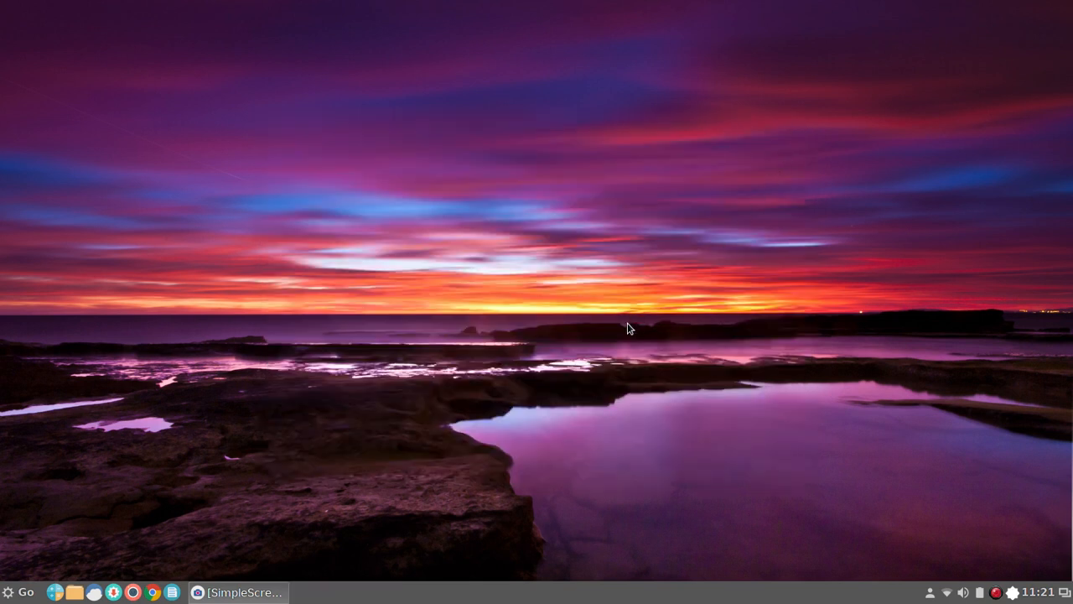